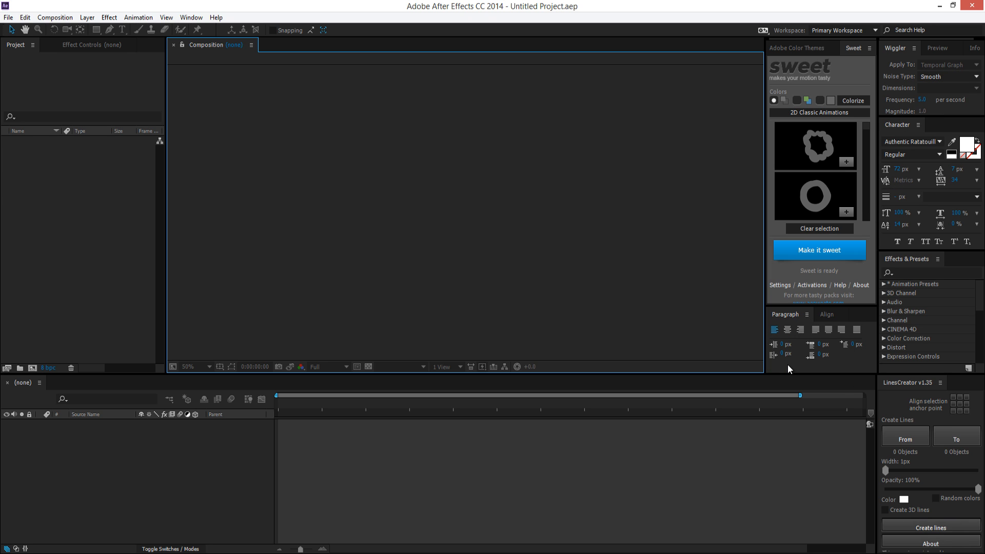
# - Try docking the Paragraph panel above the Composition viewer, return it beside Align and restore the viewer's width
pyautogui.moveTo(786, 315); pyautogui.dragTo(304, 77)
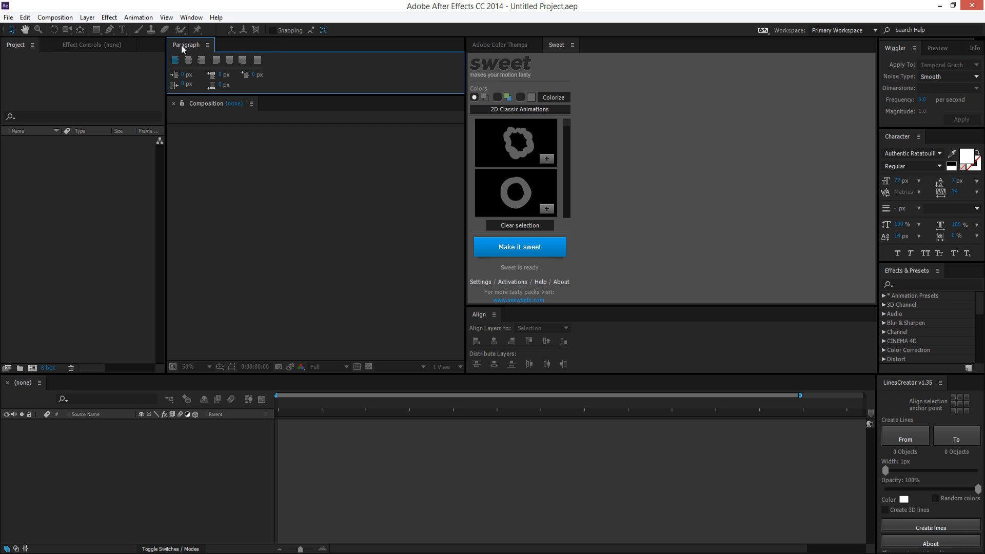
pyautogui.moveTo(182, 45); pyautogui.dragTo(655, 276)
pyautogui.moveTo(599, 44); pyautogui.dragTo(570, 318)
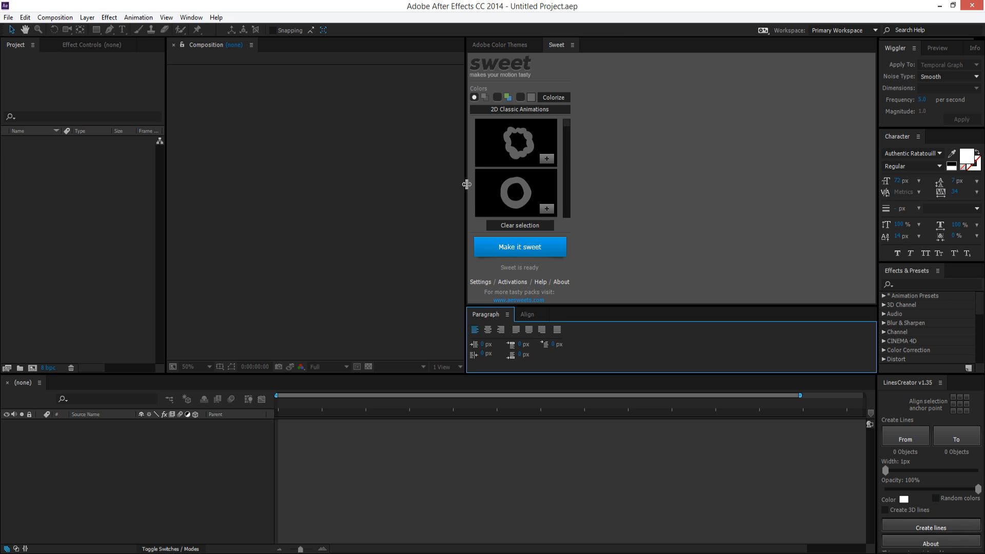
pyautogui.moveTo(463, 184); pyautogui.dragTo(759, 198)
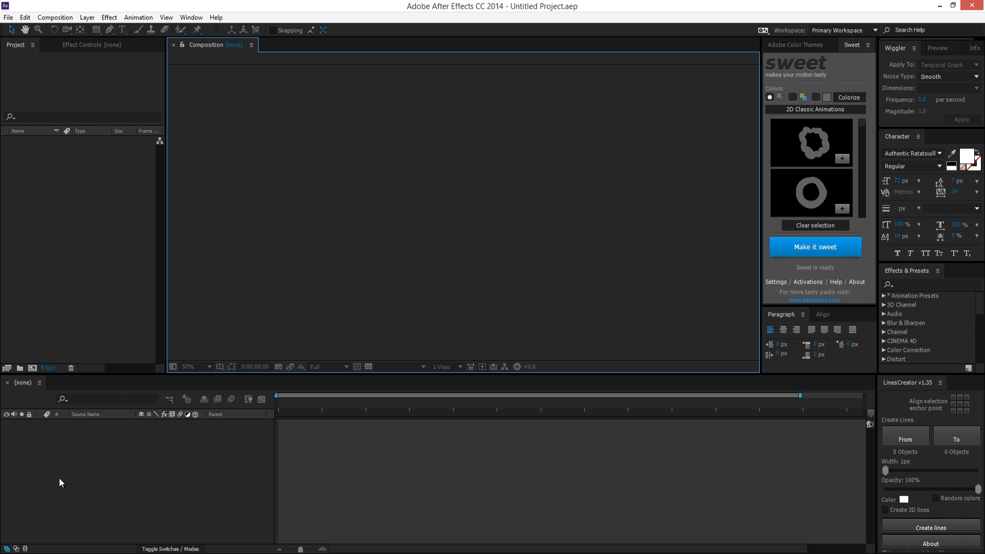
# - Start a new composition and name it Class Project 1
pyautogui.click(54, 17)
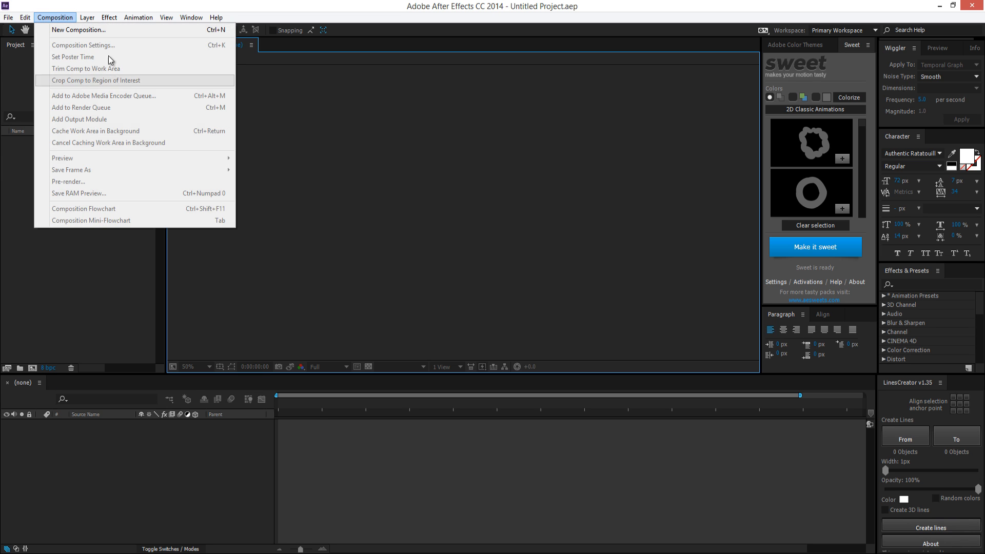
pyautogui.click(66, 29)
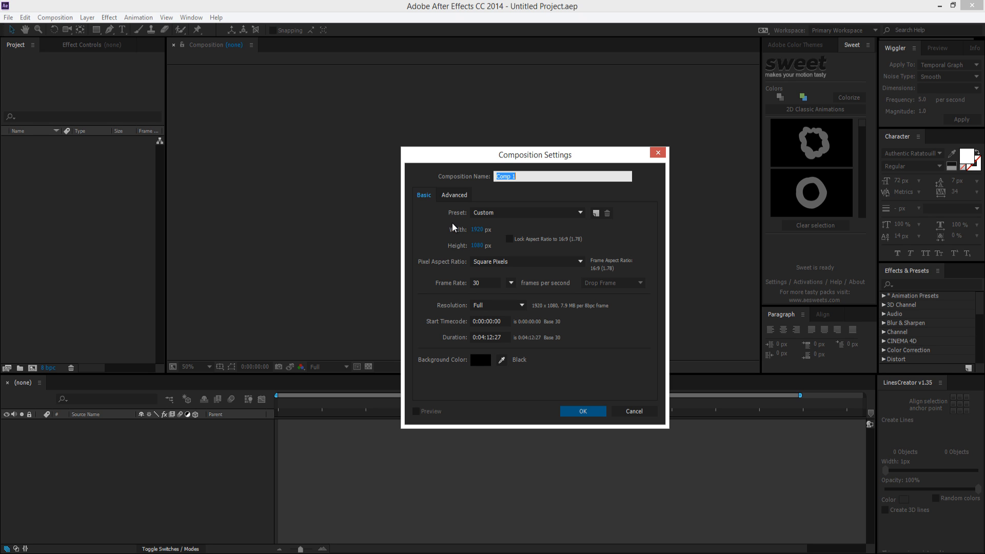
pyautogui.write('Class Project 1')
pyautogui.click(538, 204)
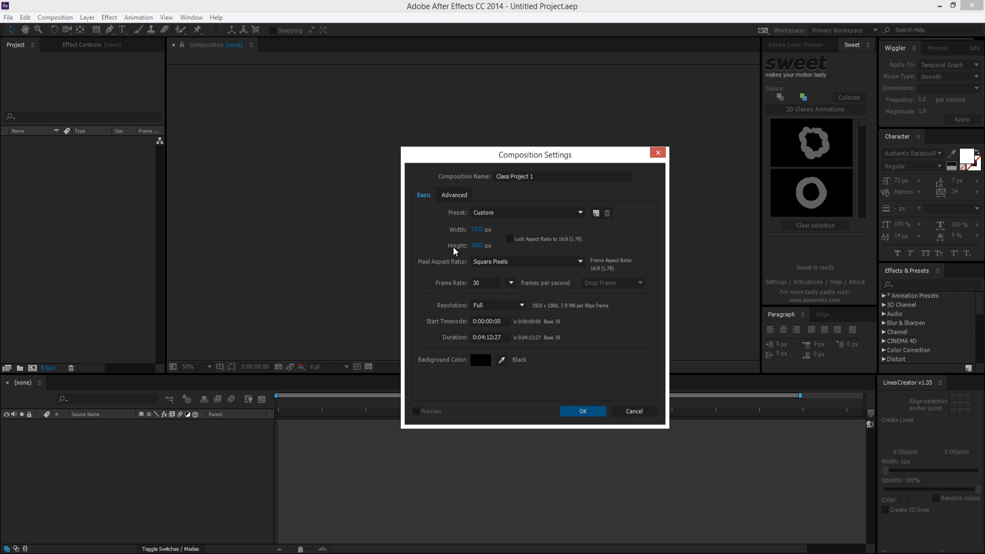
# - Try the Film (4K), HDTV 1080 25, HDV 1080 29.97 and HDV/HDTV 720 25 presets for the composition
pyautogui.click(515, 218)
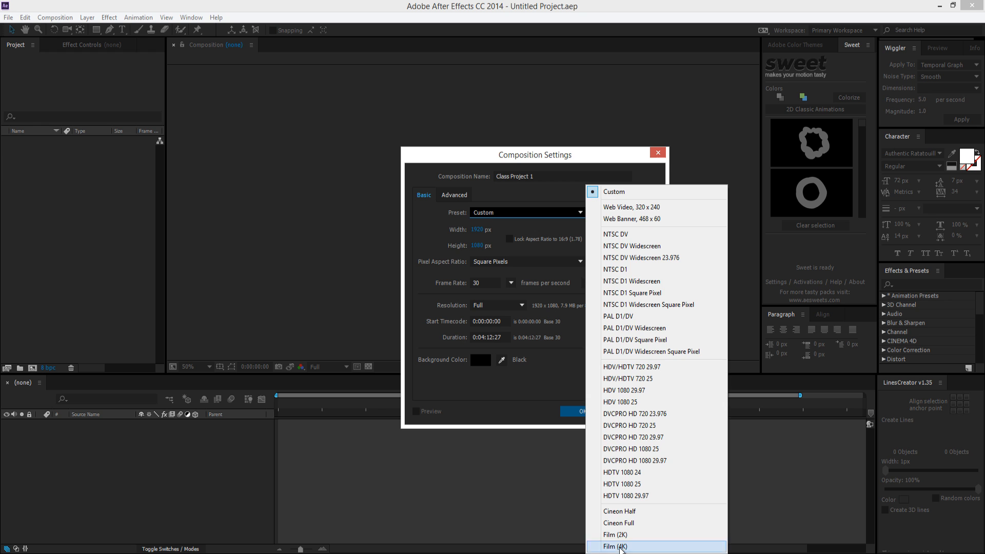
pyautogui.click(616, 546)
pyautogui.click(525, 215)
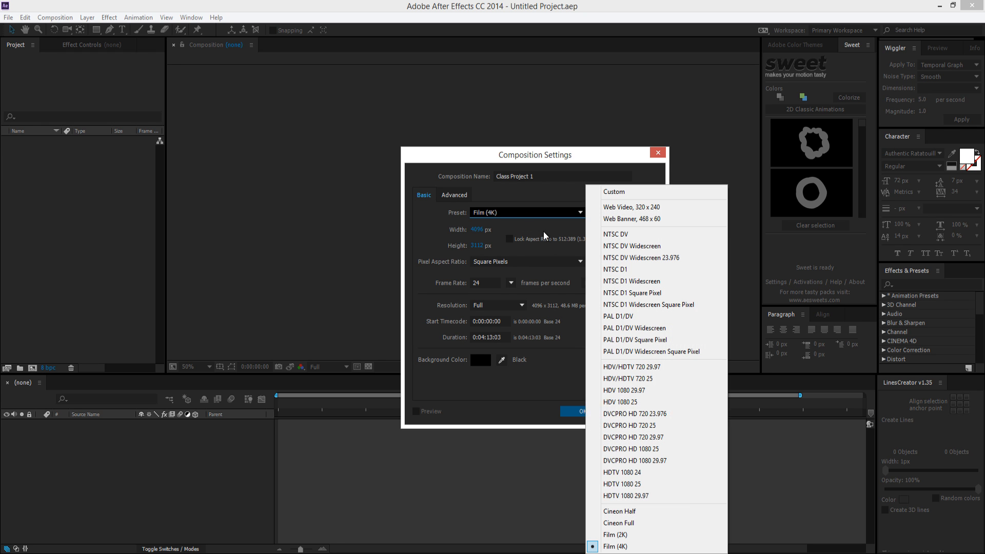
pyautogui.click(652, 483)
pyautogui.click(477, 215)
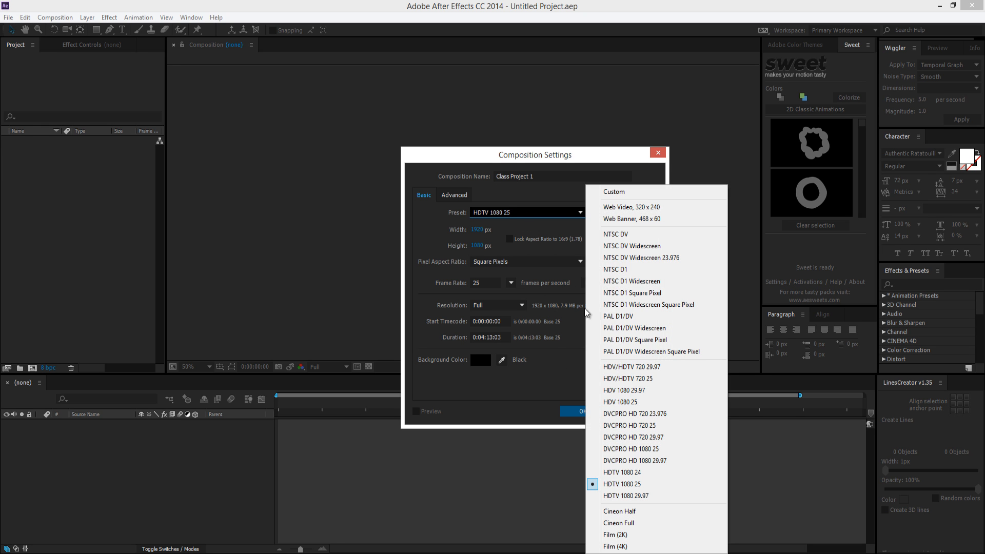
pyautogui.click(618, 391)
pyautogui.click(498, 216)
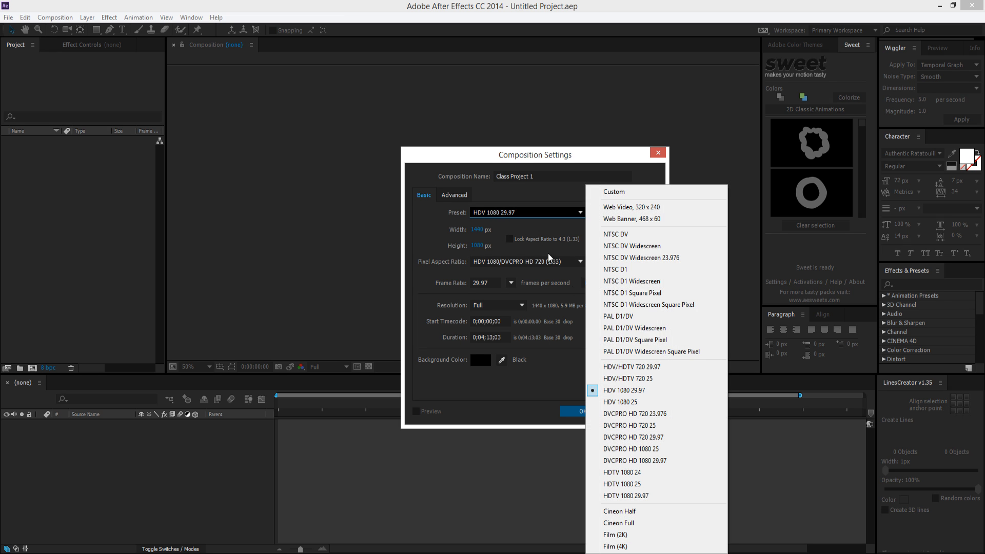
pyautogui.click(631, 378)
# - Apply the HDTV 1080 25 preset to the composition and set its frame rate to 30 fps
pyautogui.click(511, 215)
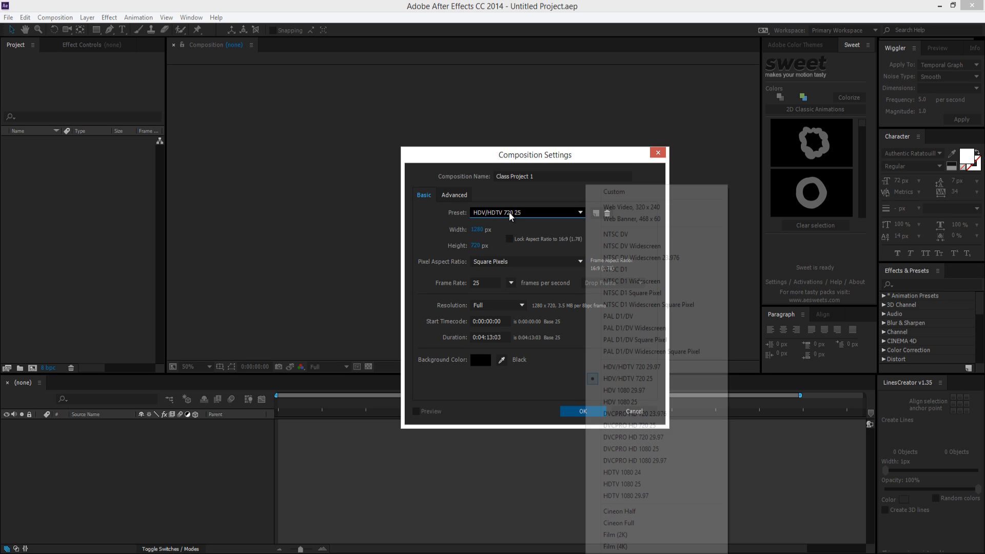
pyautogui.click(510, 215)
pyautogui.click(510, 215)
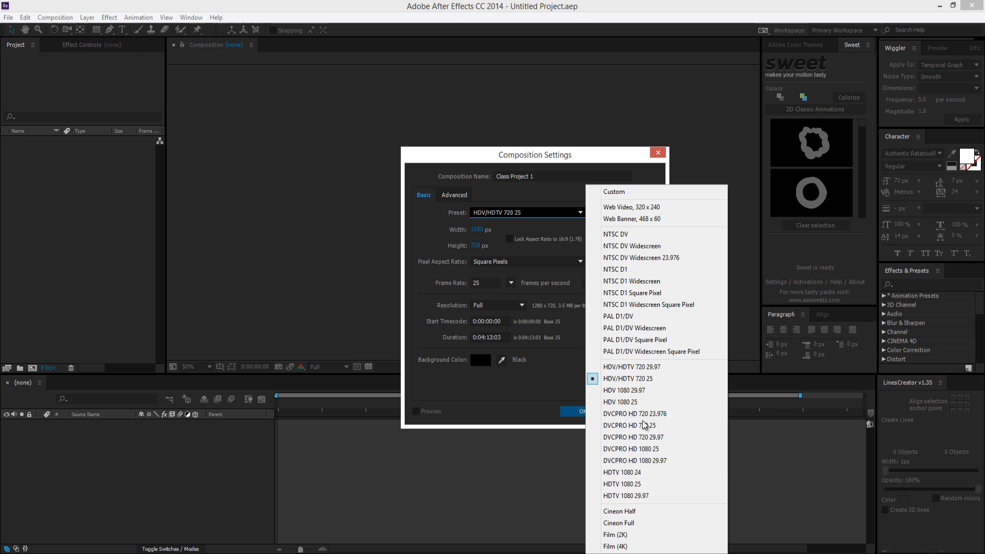
pyautogui.click(650, 485)
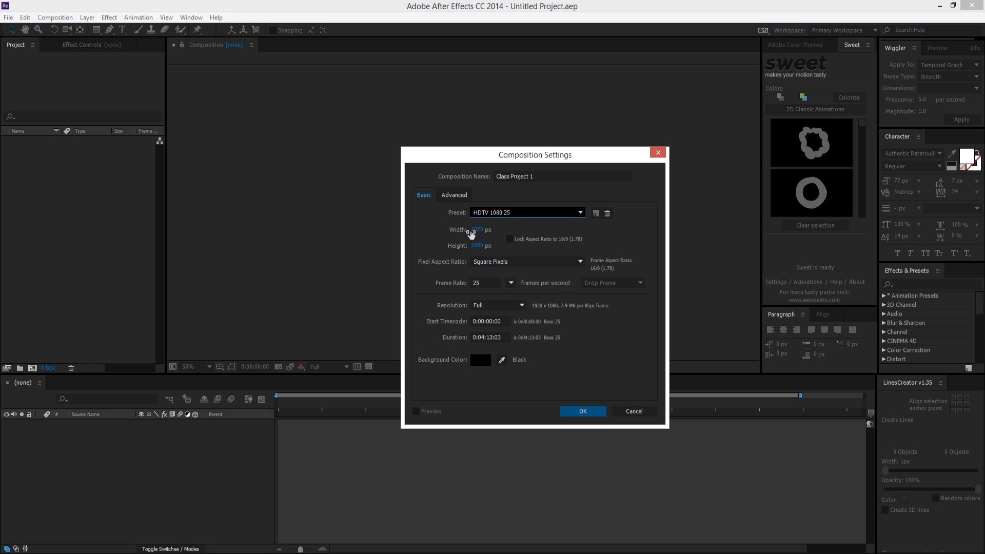
pyautogui.click(510, 283)
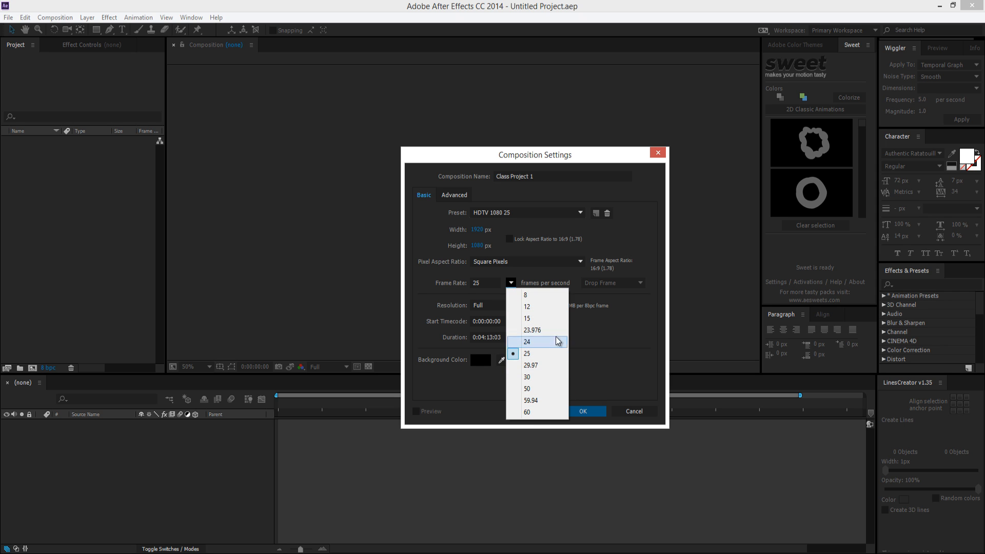
pyautogui.click(527, 377)
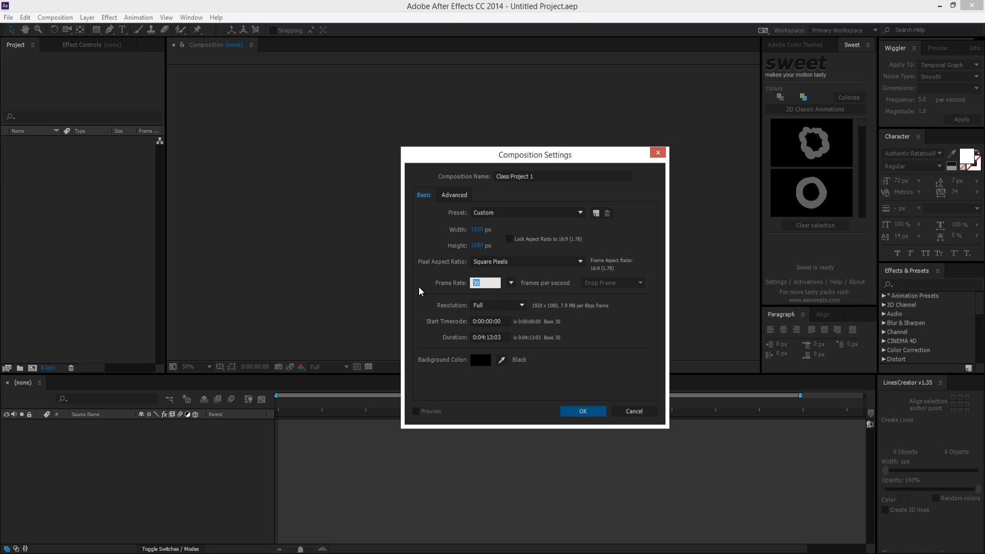
pyautogui.click(440, 286)
# - Set the composition's width to 1280 px and its height to 643 px
pyautogui.click(478, 230)
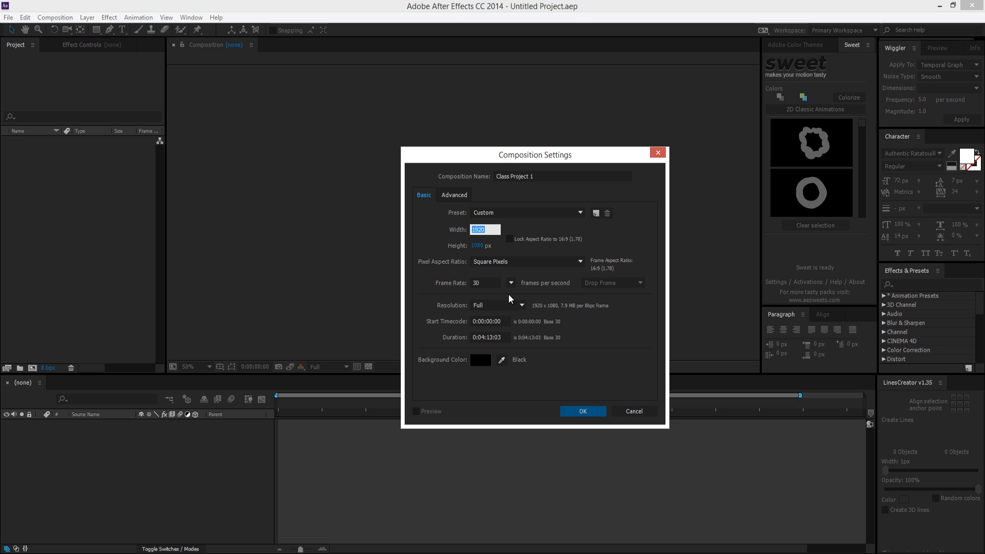
pyautogui.write('1280')
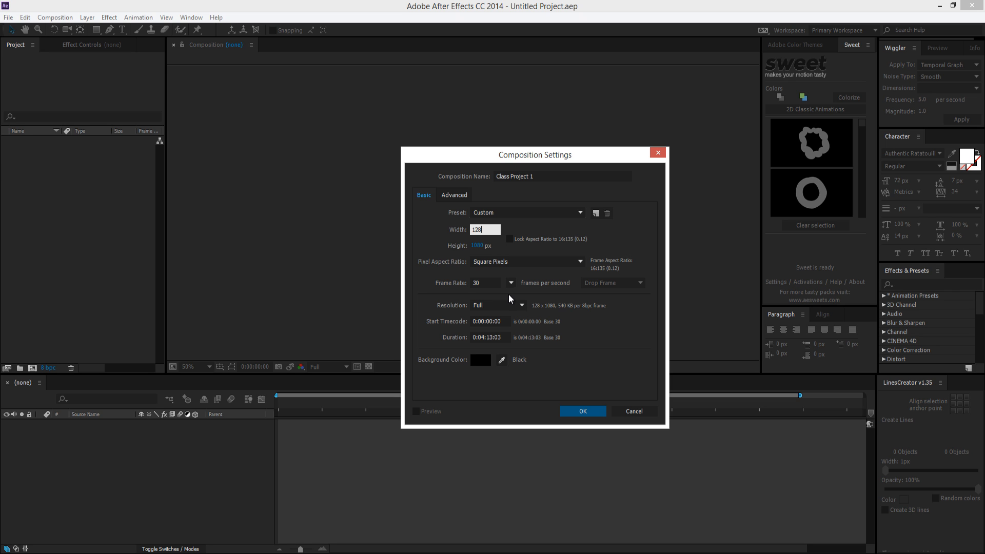
pyautogui.click(476, 247)
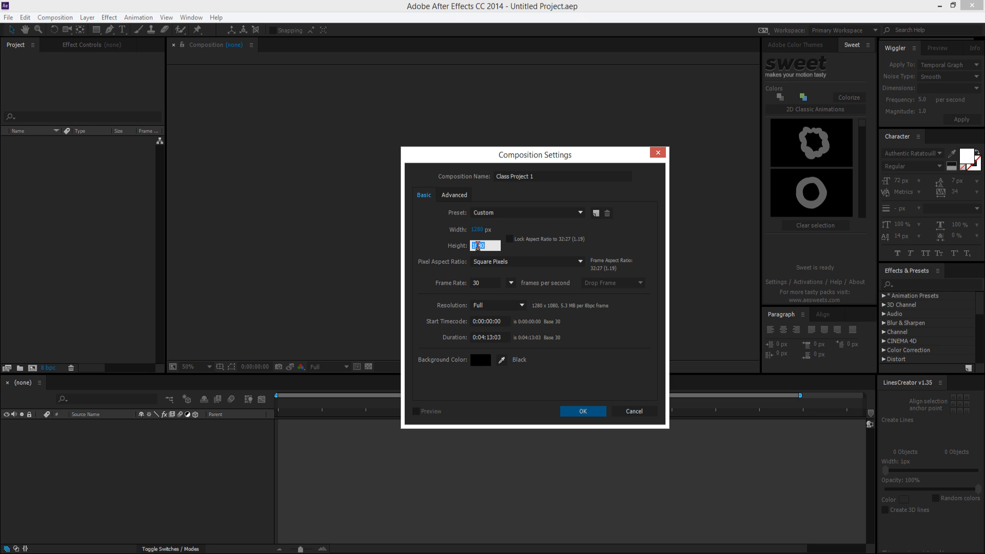
pyautogui.write('643')
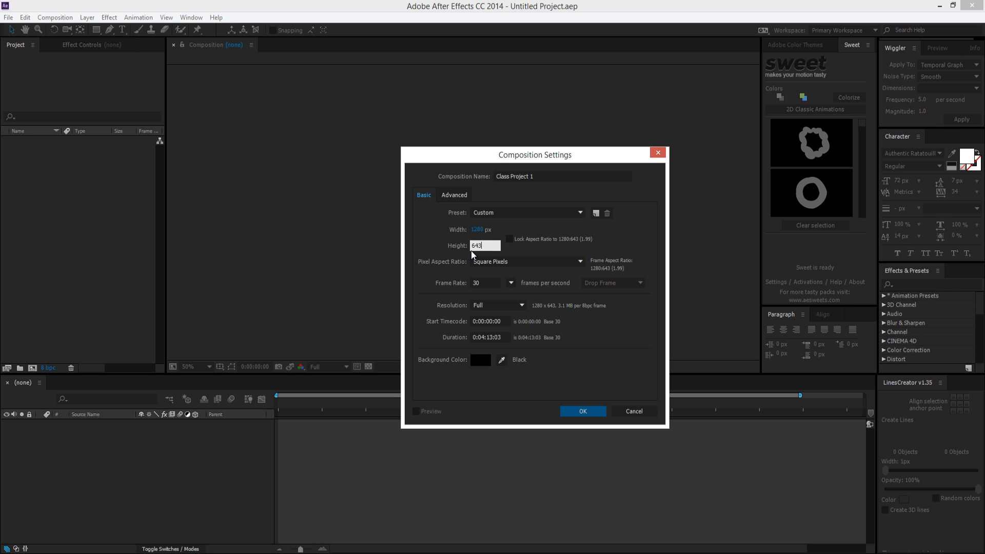
pyautogui.press('Return')
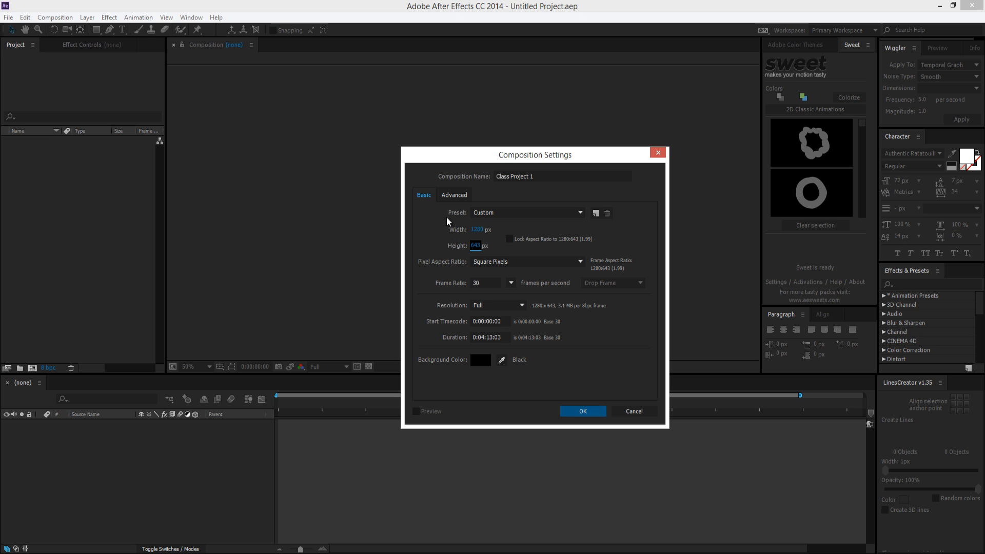
# - Lock the aspect ratio to 1280:643, set the width to 720 px, and unlock the ratio again
pyautogui.click(510, 240)
pyautogui.click(481, 230)
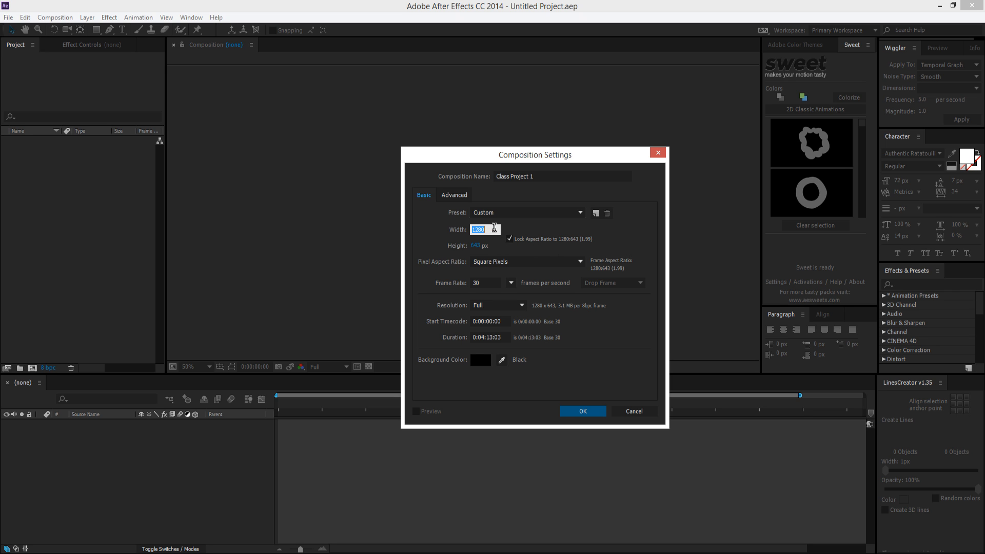
pyautogui.click(446, 228)
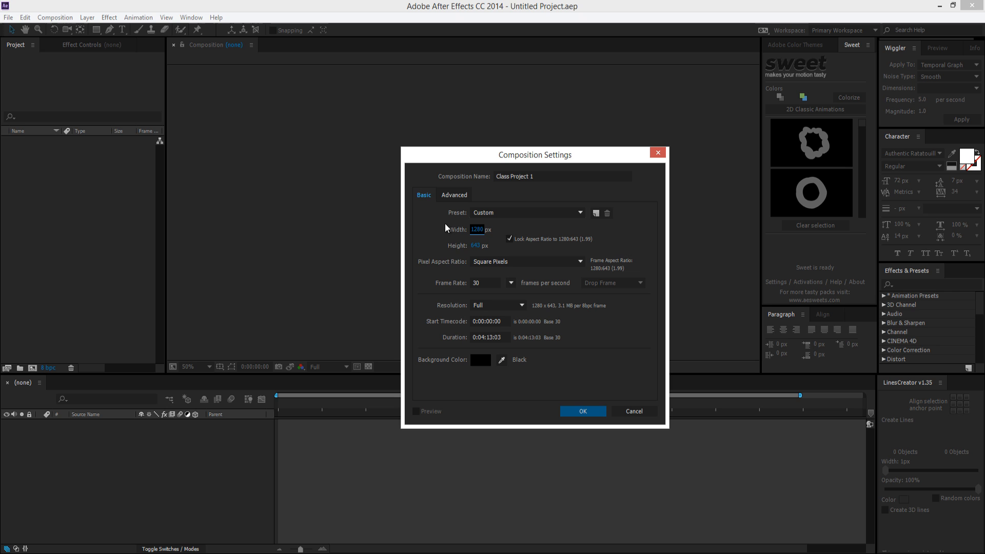
pyautogui.click(473, 245)
pyautogui.click(454, 240)
pyautogui.click(473, 230)
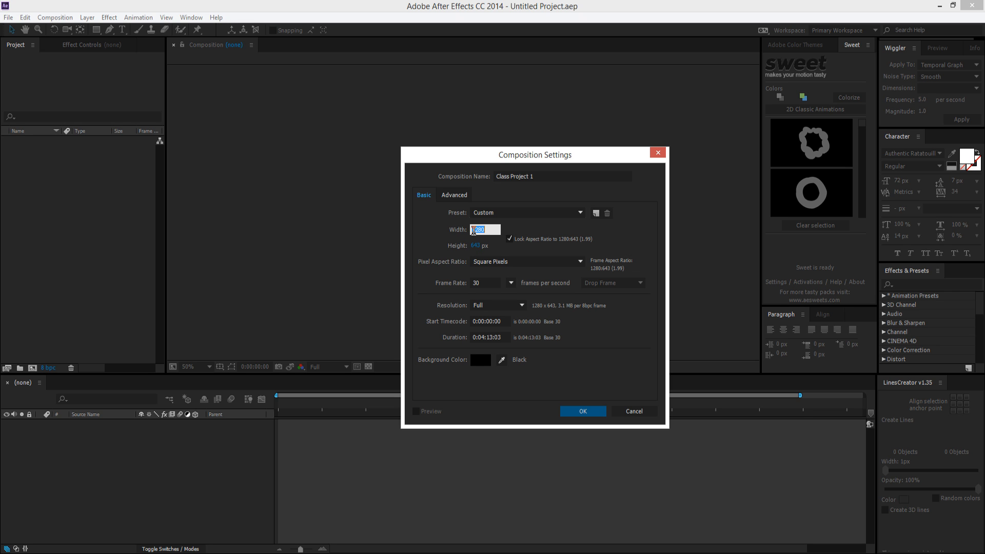
pyautogui.write('720')
pyautogui.press('Return')
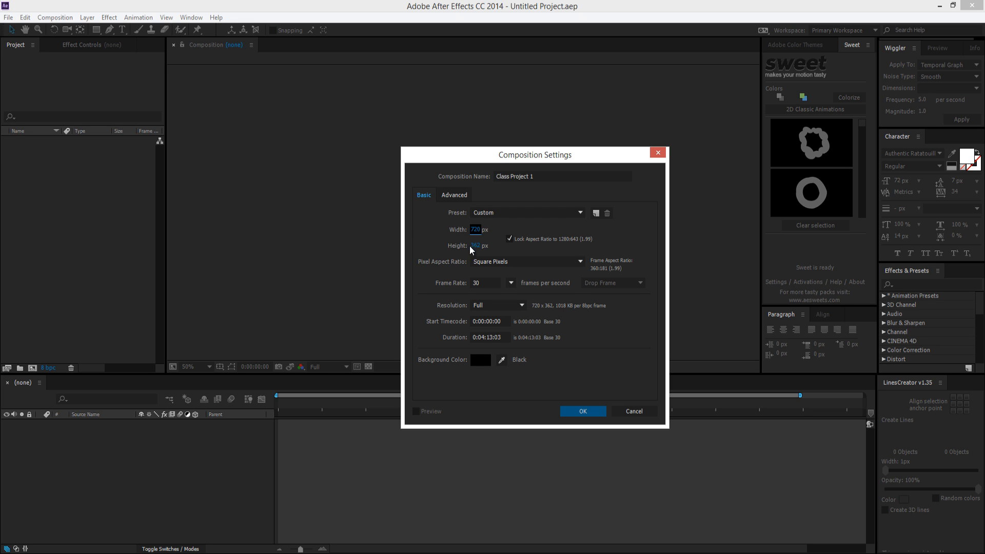
pyautogui.click(510, 239)
# - Apply the HDTV 1080 24 preset to the composition and change the frame rate to 30 fps
pyautogui.click(513, 215)
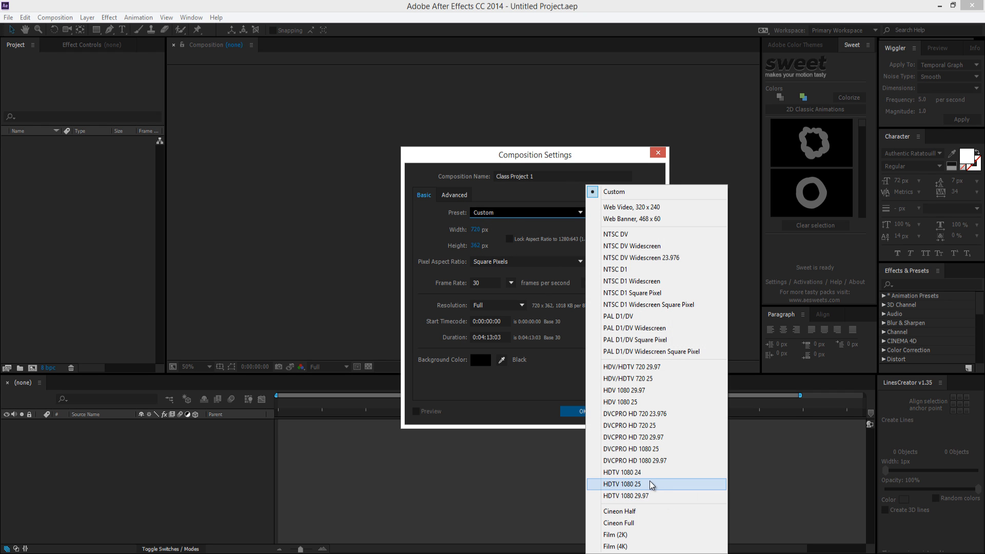
pyautogui.click(649, 472)
pyautogui.click(510, 283)
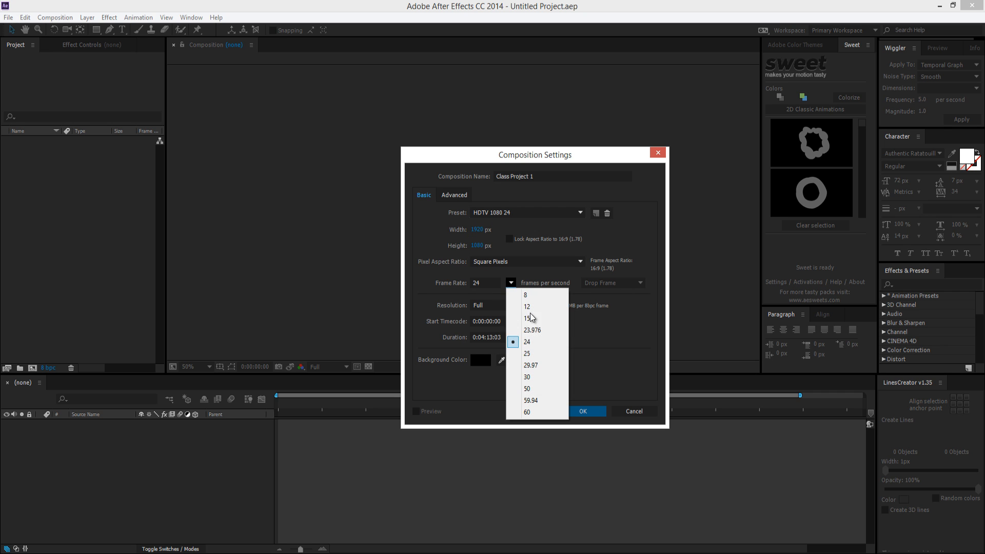
pyautogui.click(528, 377)
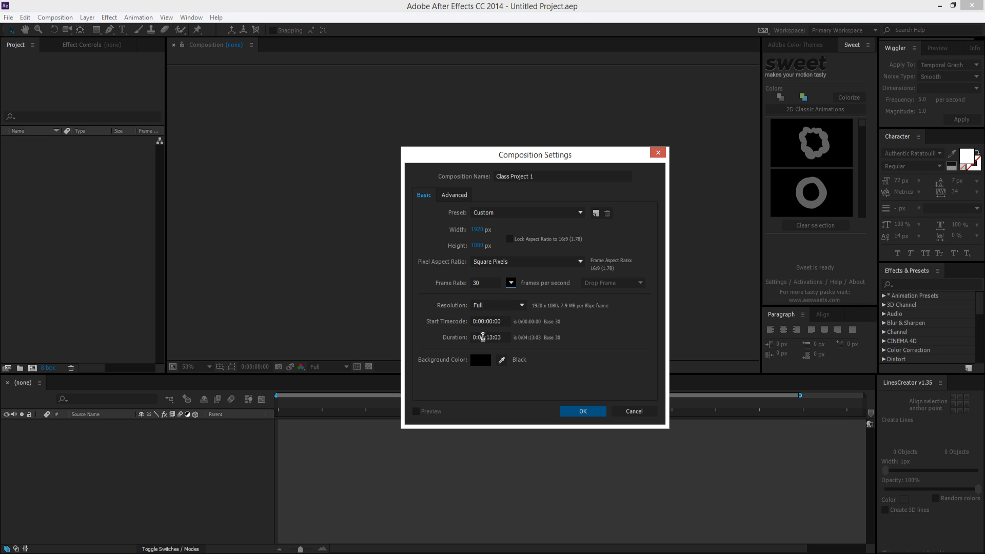
# - Set the composition's duration to 0:03:00:00 and create the composition
pyautogui.click(485, 338)
pyautogui.click(590, 331)
pyautogui.click(487, 337)
pyautogui.press('BackSpace')
pyautogui.write('0')
pyautogui.click(493, 337)
pyautogui.press('BackSpace')
pyautogui.click(595, 340)
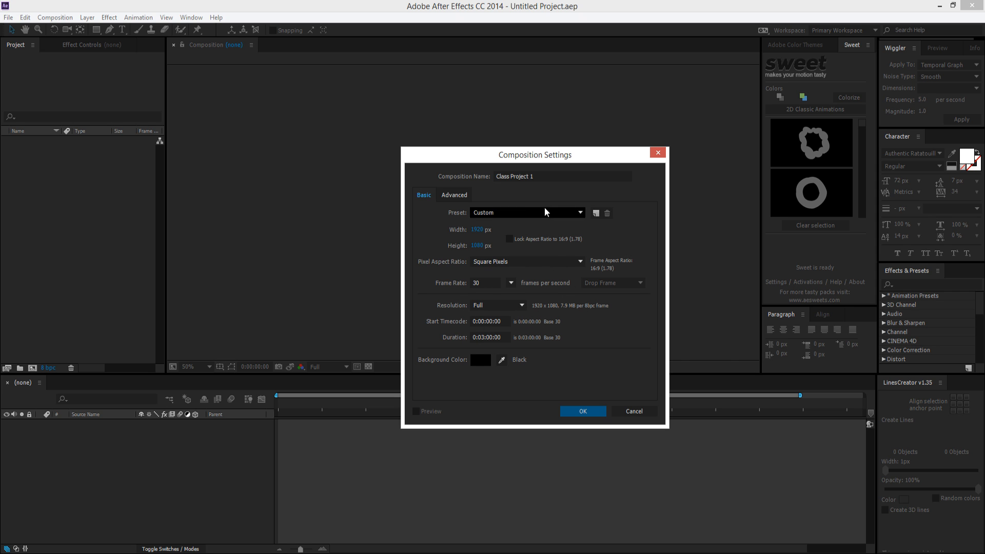
pyautogui.click(588, 413)
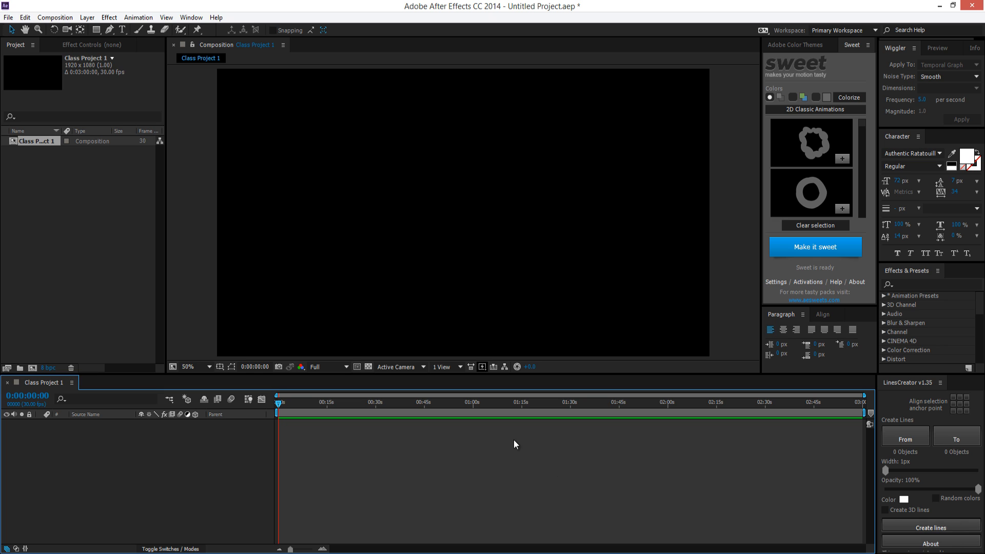
# - Move the time indicator to the timeline's end and set the existing composition's width to 700 px in its settings
pyautogui.moveTo(810, 408); pyautogui.dragTo(954, 403)
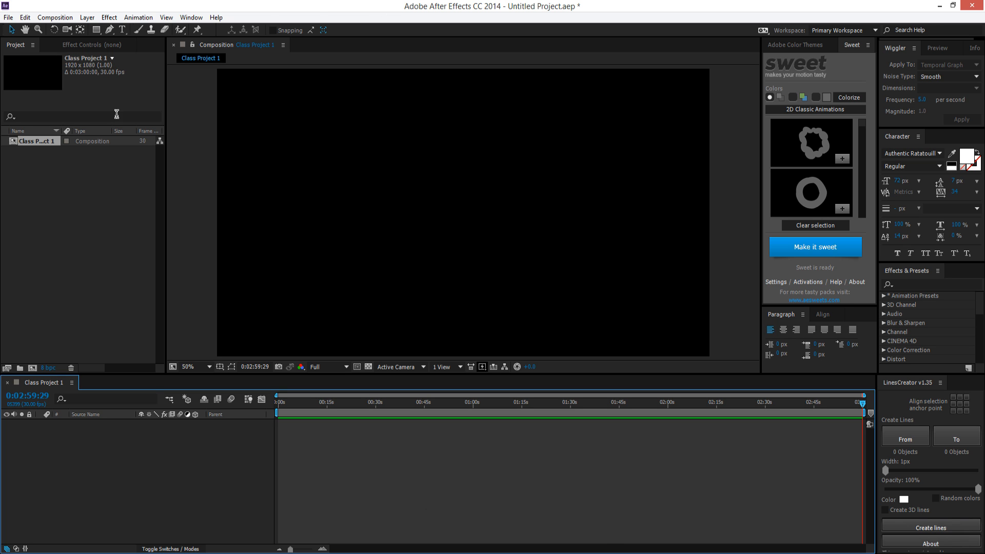
pyautogui.click(54, 17)
pyautogui.click(47, 456)
pyautogui.click(55, 17)
pyautogui.click(68, 46)
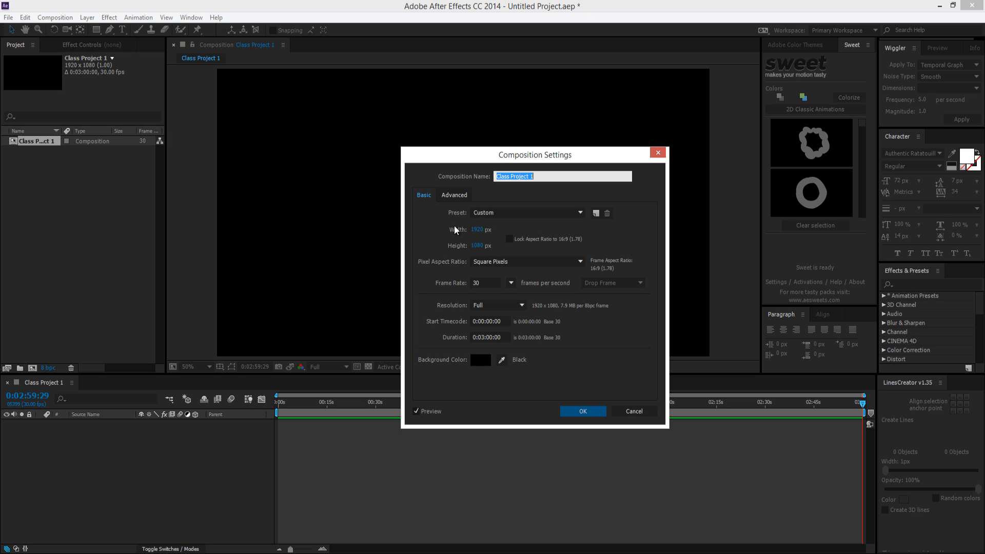
pyautogui.click(476, 230)
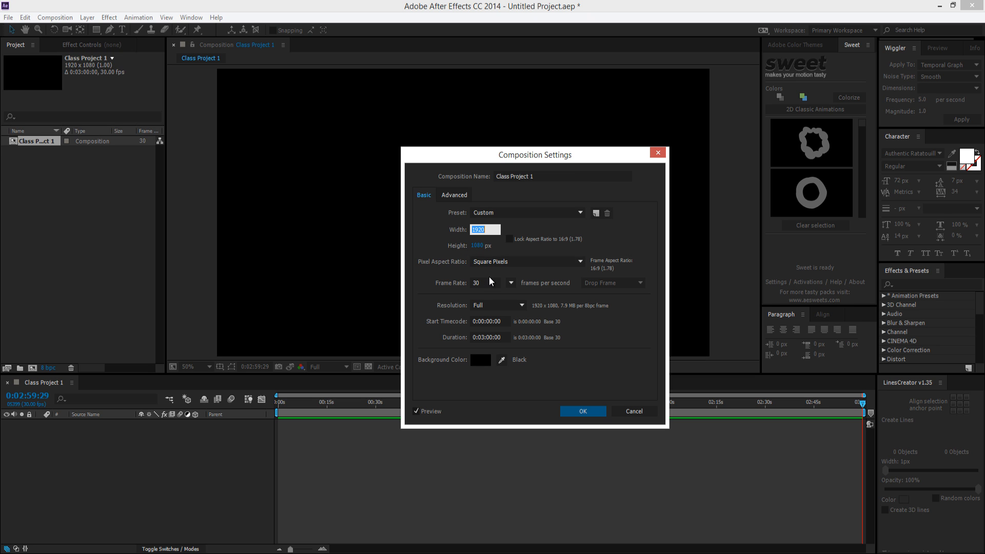
pyautogui.write('700')
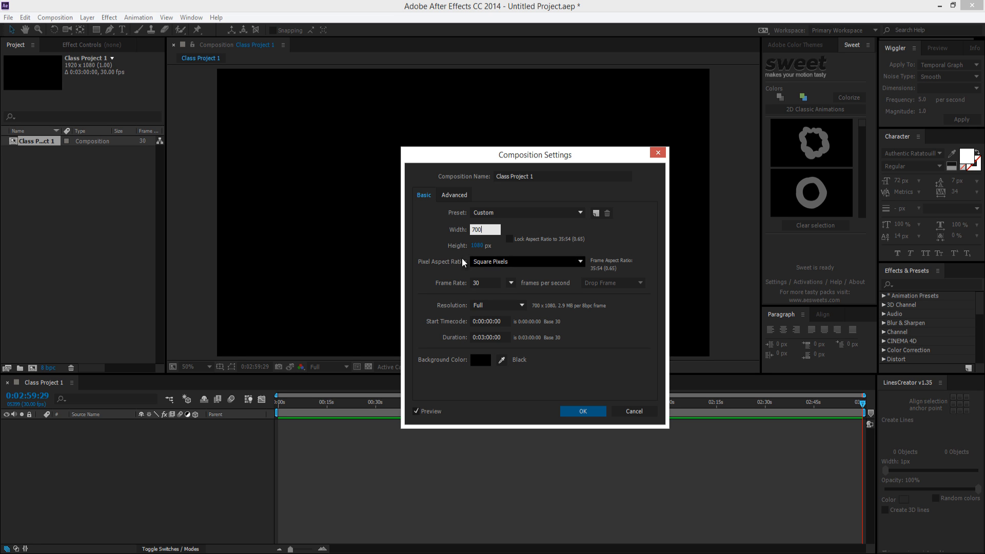
pyautogui.press('Return')
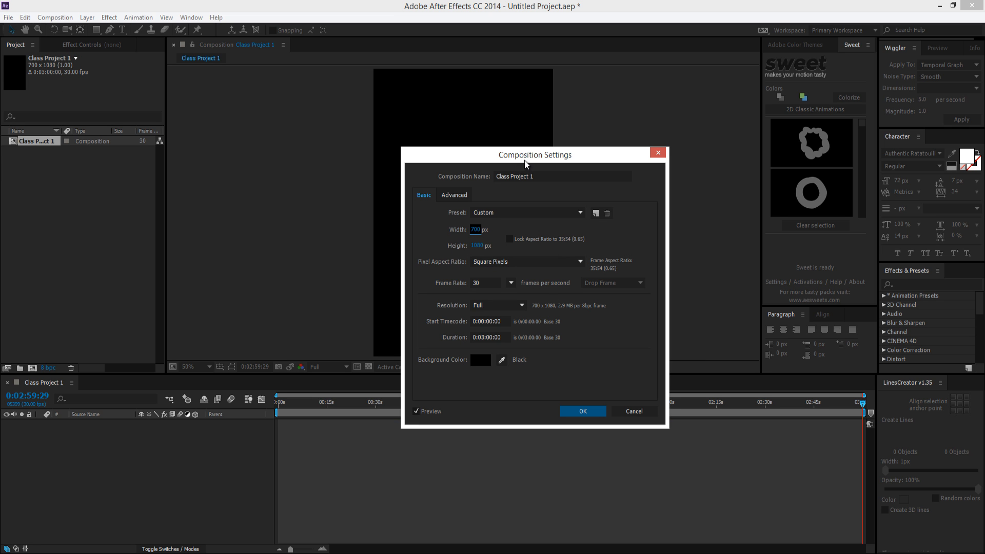
pyautogui.moveTo(557, 159); pyautogui.dragTo(943, 90)
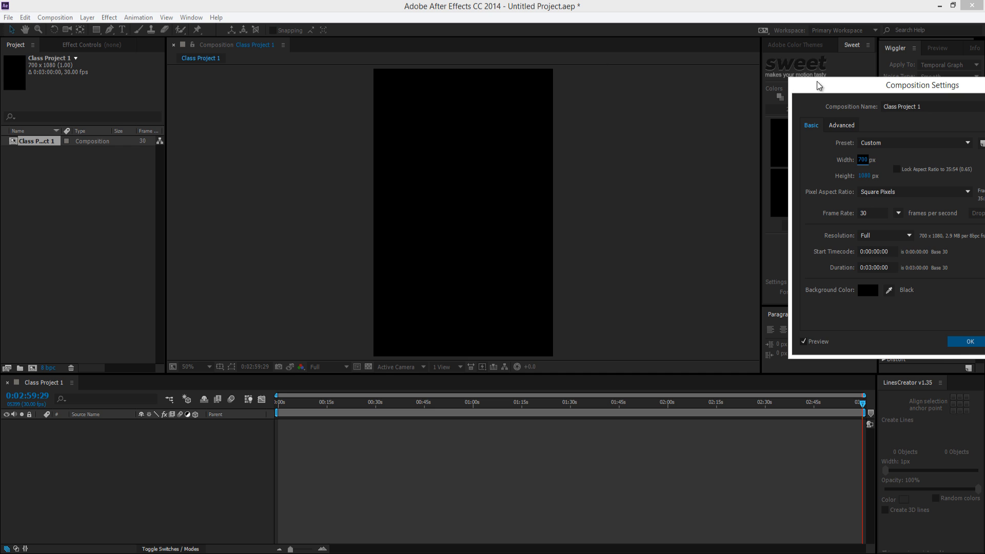
# - Try a 2000 px width and a 0:01:43:00 duration in the composition's settings, and discard the changes
pyautogui.moveTo(820, 86); pyautogui.dragTo(674, 79)
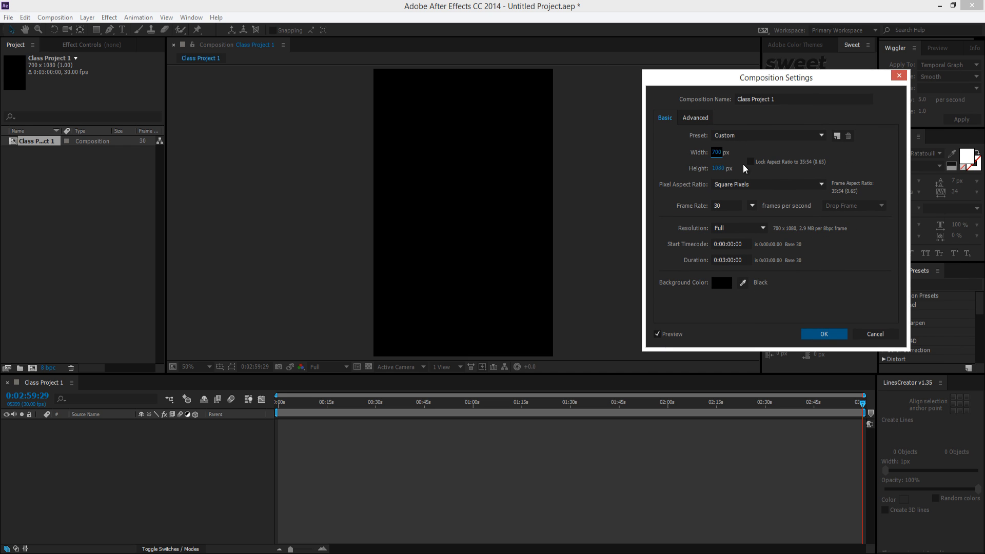
pyautogui.click(717, 152)
pyautogui.write('2000')
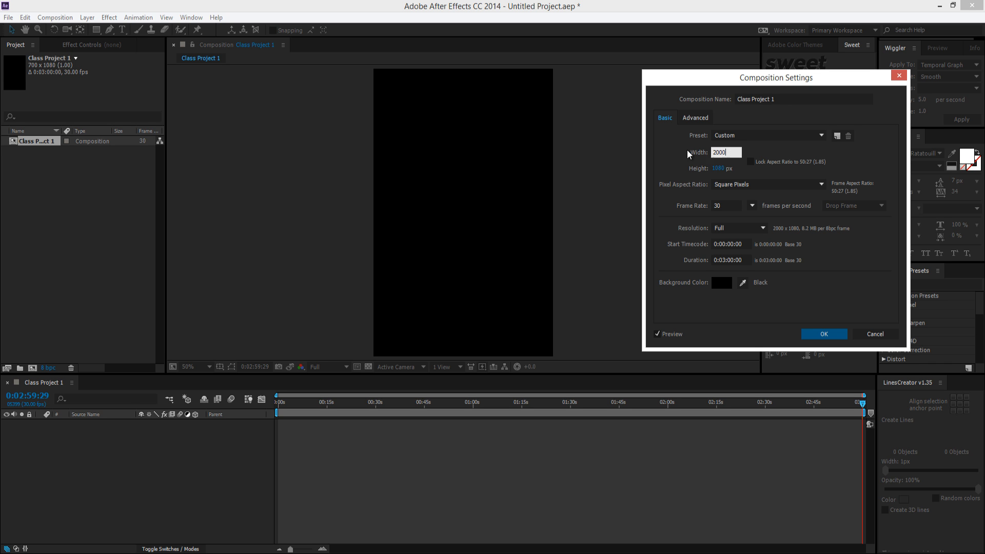
pyautogui.press('Return')
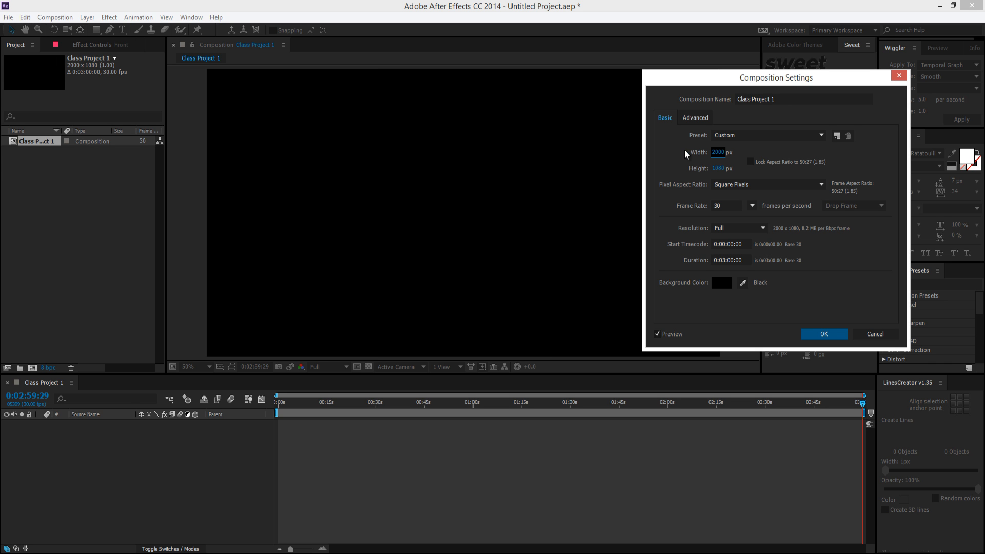
pyautogui.moveTo(805, 81); pyautogui.dragTo(793, 52)
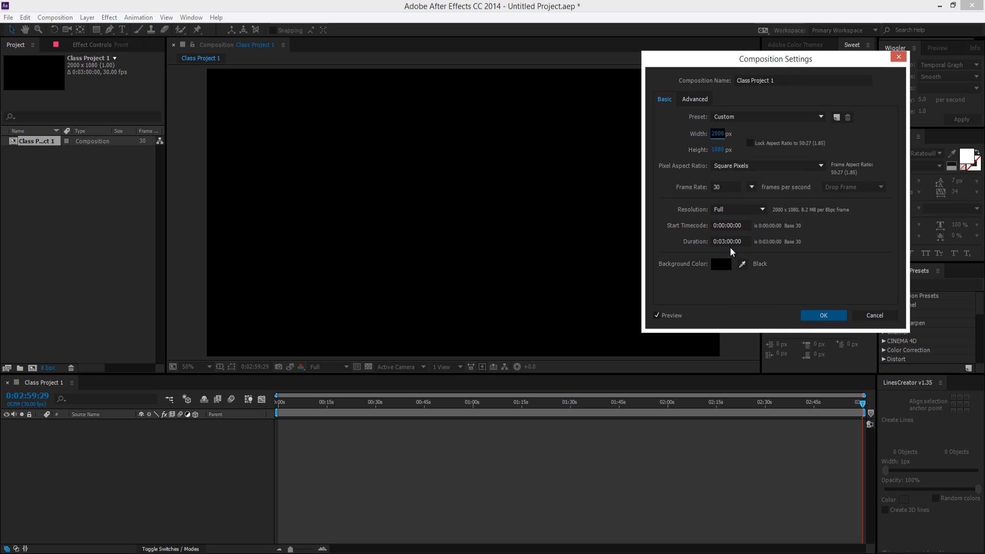
pyautogui.click(728, 241)
pyautogui.click(829, 266)
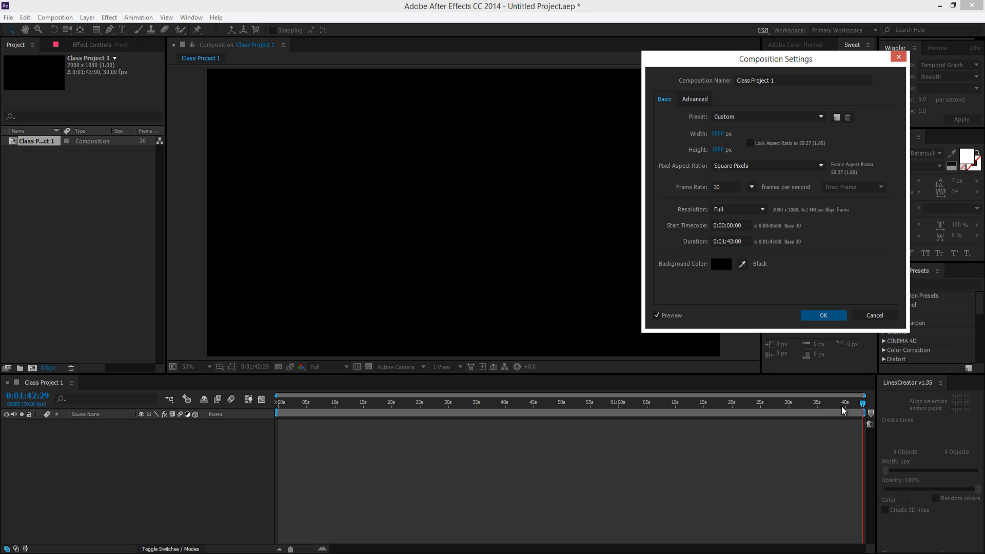
pyautogui.click(867, 316)
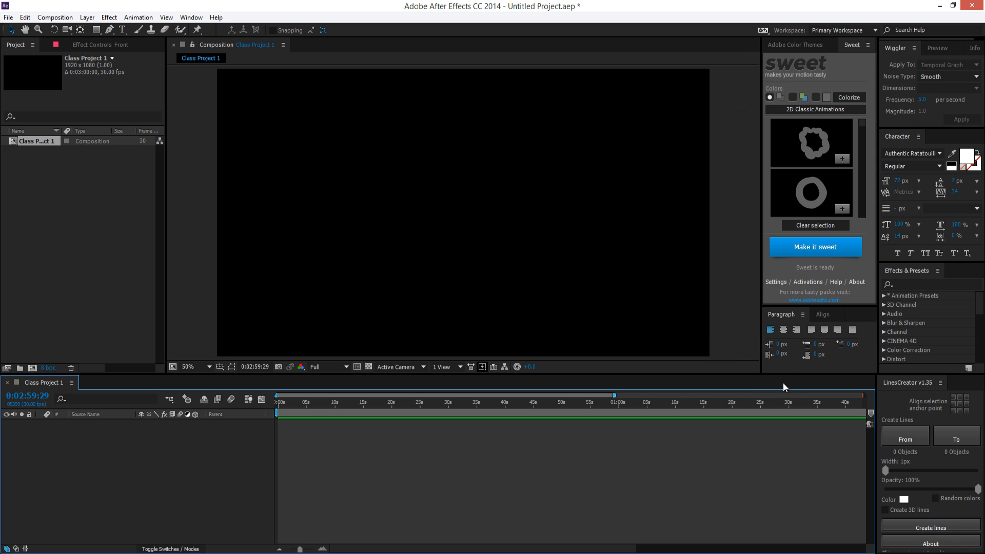
# - Show the composition's full duration in the timeline and move the time indicator to its end
pyautogui.moveTo(848, 405); pyautogui.dragTo(879, 405)
pyautogui.moveTo(300, 549); pyautogui.dragTo(279, 549)
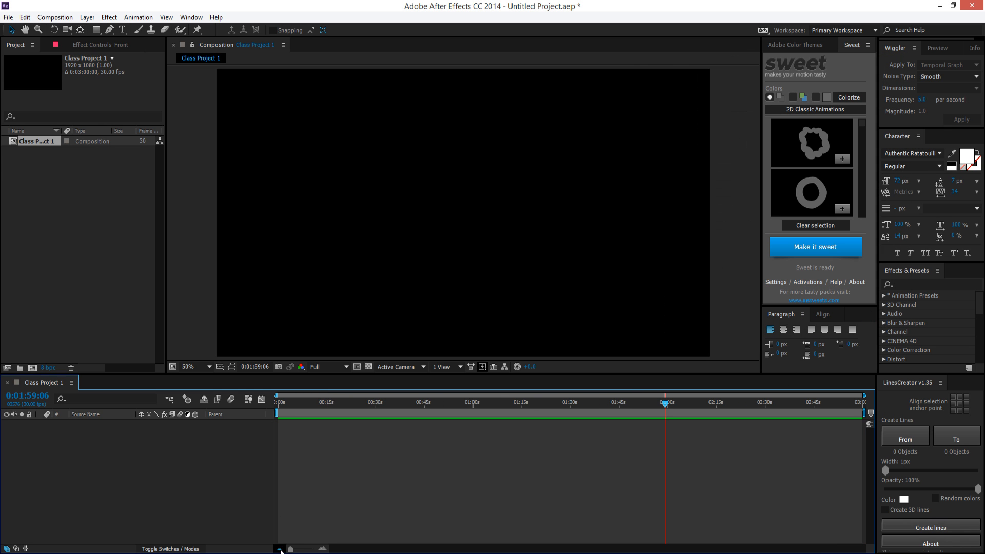
pyautogui.moveTo(771, 404); pyautogui.dragTo(949, 409)
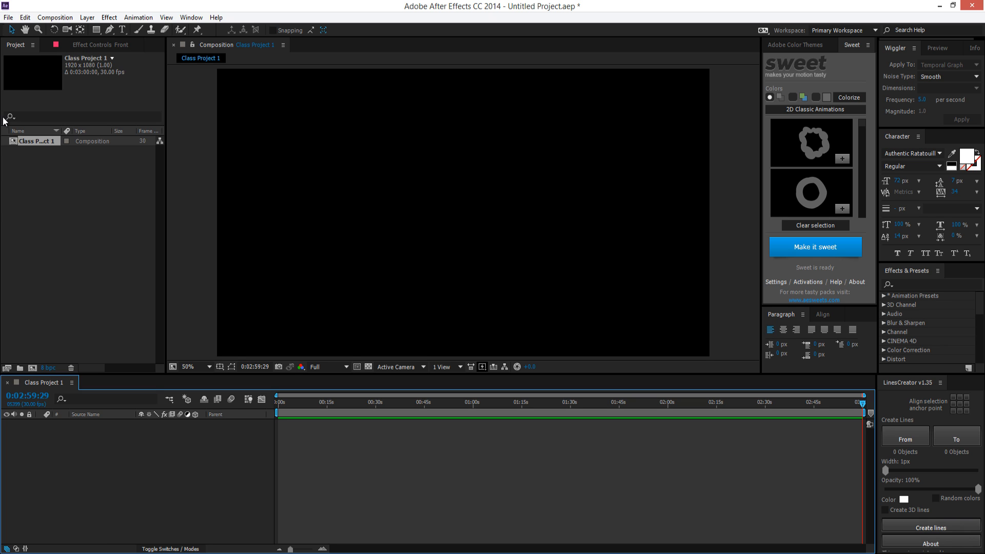
# - Import the Non-Fiction audio file from the Imports folder into the project
pyautogui.click(55, 199)
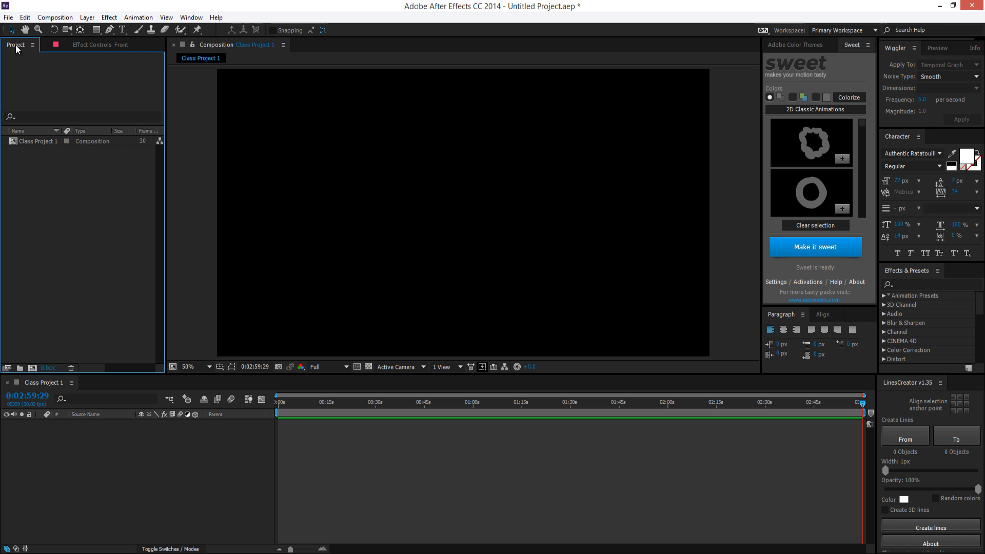
pyautogui.doubleClick(42, 176)
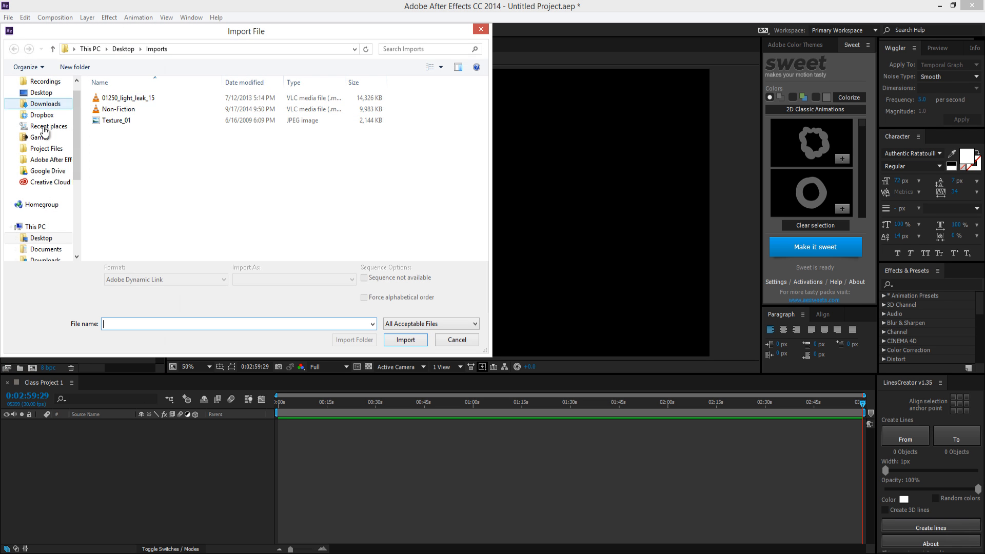
pyautogui.click(119, 112)
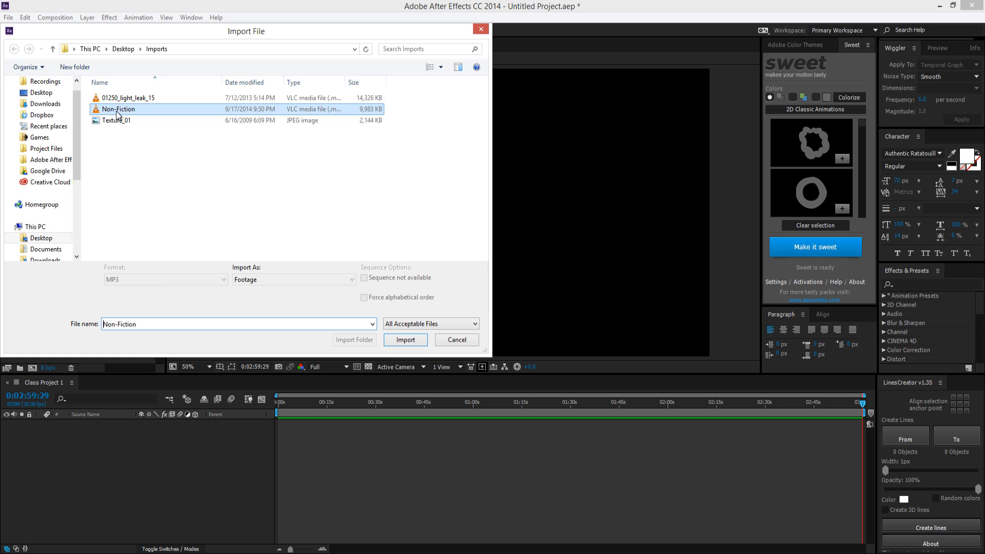
pyautogui.click(405, 339)
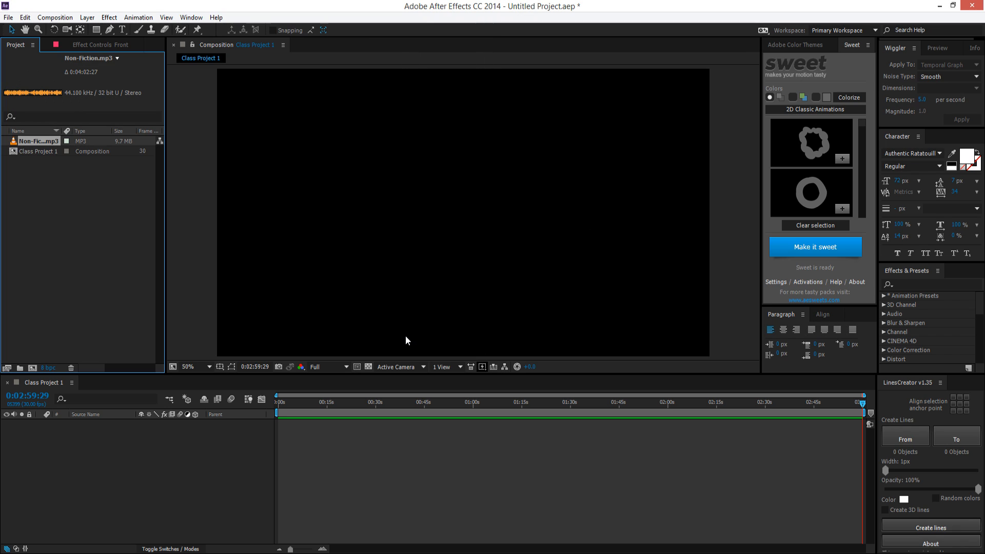
# - Create a new composition directly from the imported Non-Fiction.mp3 footage
pyautogui.click(91, 205)
pyautogui.click(39, 142)
pyautogui.click(17, 145)
pyautogui.click(14, 143)
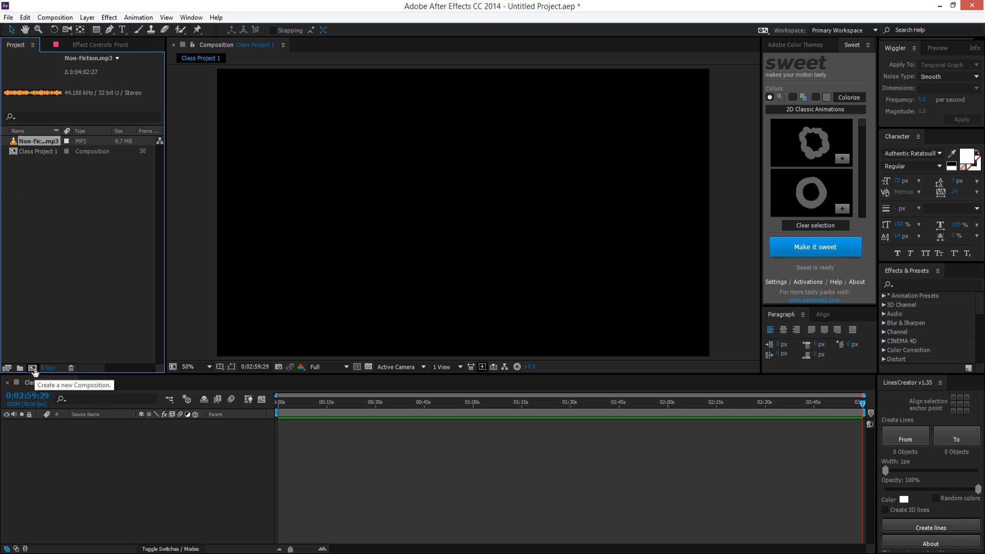
pyautogui.moveTo(16, 148); pyautogui.dragTo(29, 366)
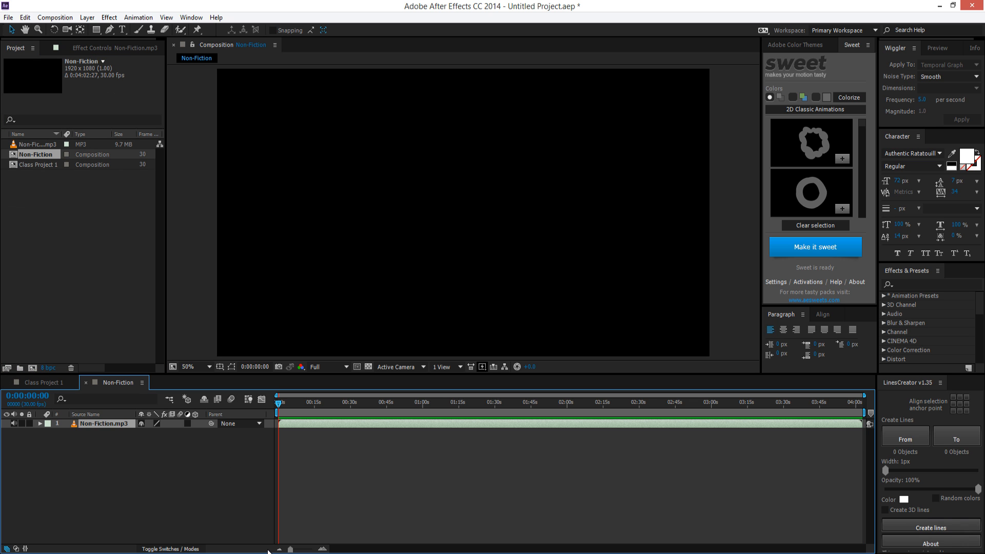
# - Move the time indicator to the end of the Non-Fiction composition to check its length against the audio
pyautogui.click(327, 526)
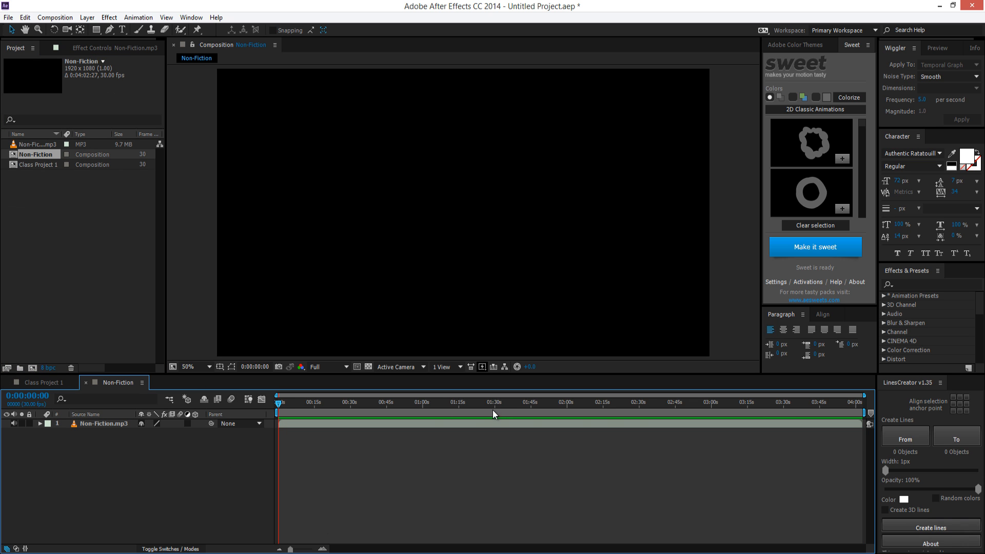
pyautogui.moveTo(564, 402); pyautogui.dragTo(878, 401)
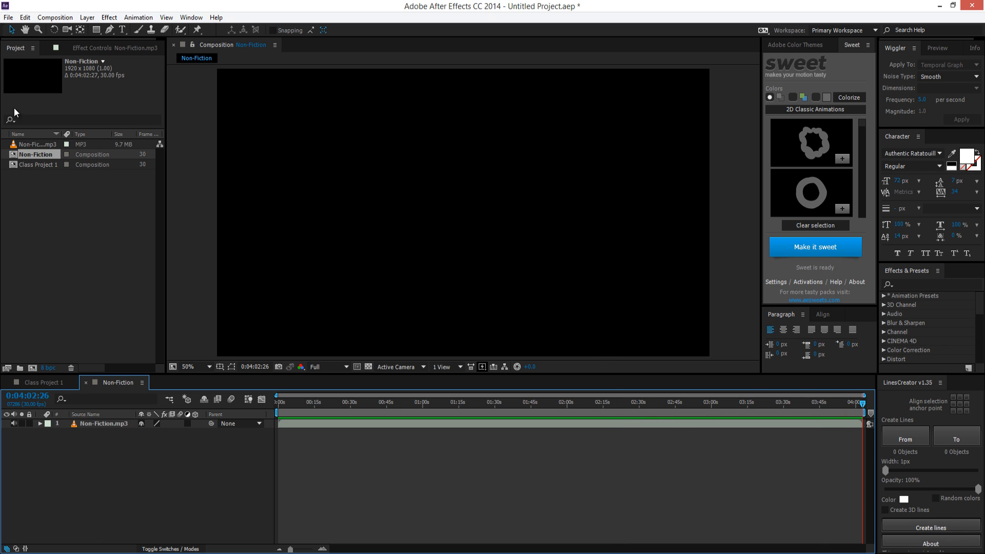
pyautogui.click(42, 157)
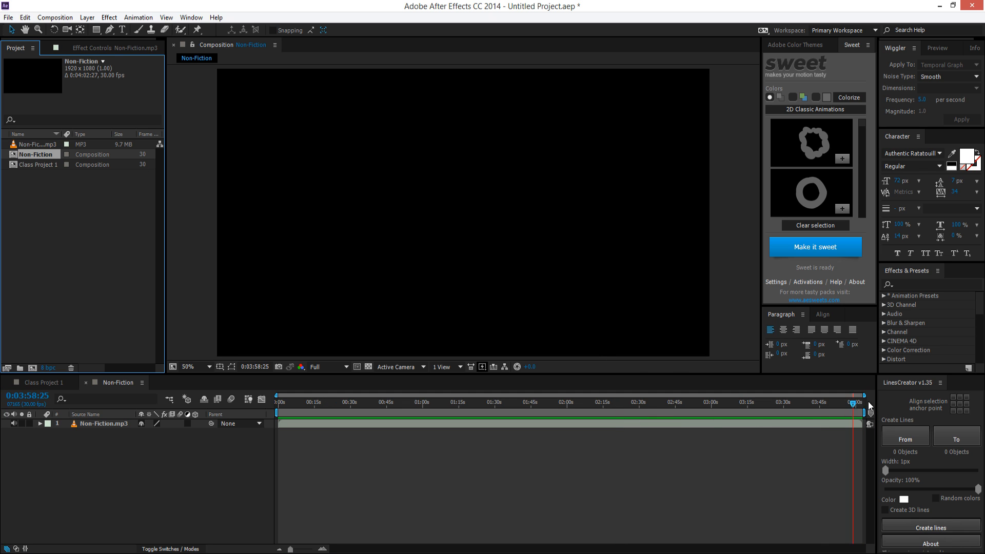
# - Rename the Non-Fiction composition as Non-Fiction Lyric Video and set its duration to 0:04:12:27
pyautogui.click(97, 423)
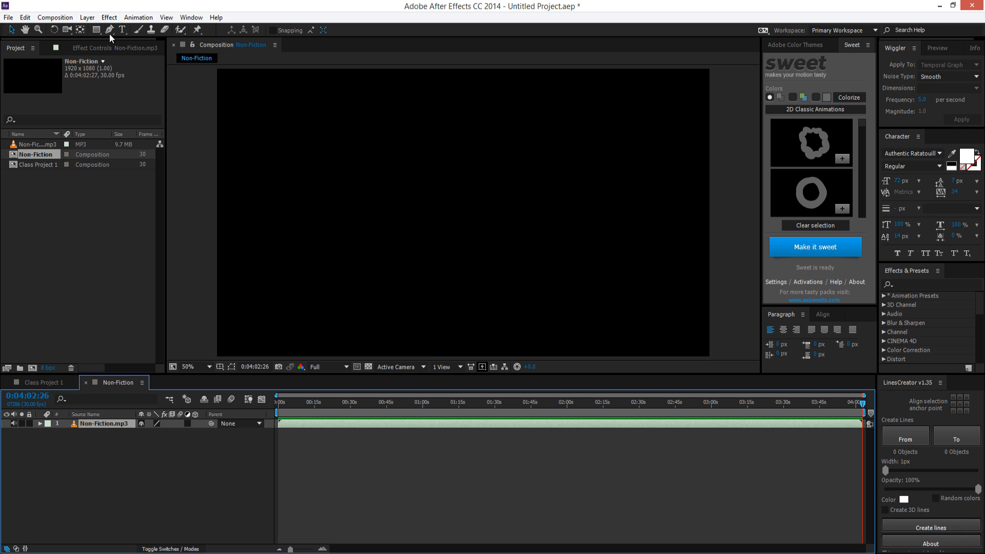
pyautogui.click(55, 18)
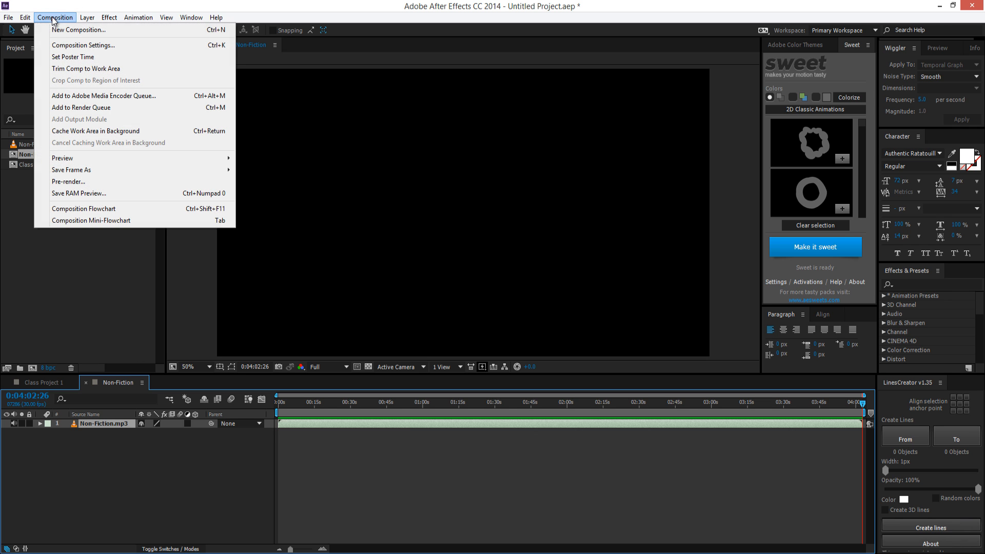
pyautogui.click(62, 45)
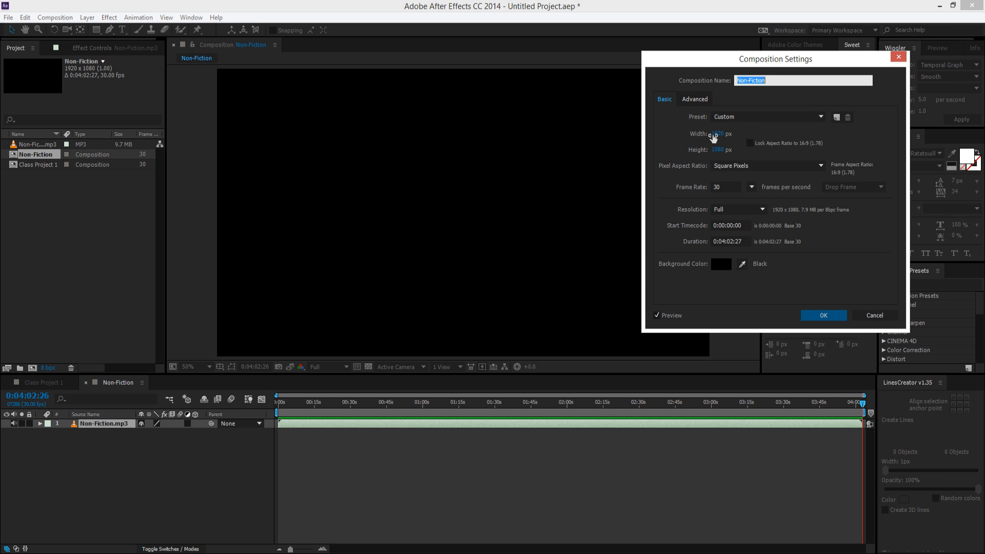
pyautogui.click(777, 81)
pyautogui.click(738, 241)
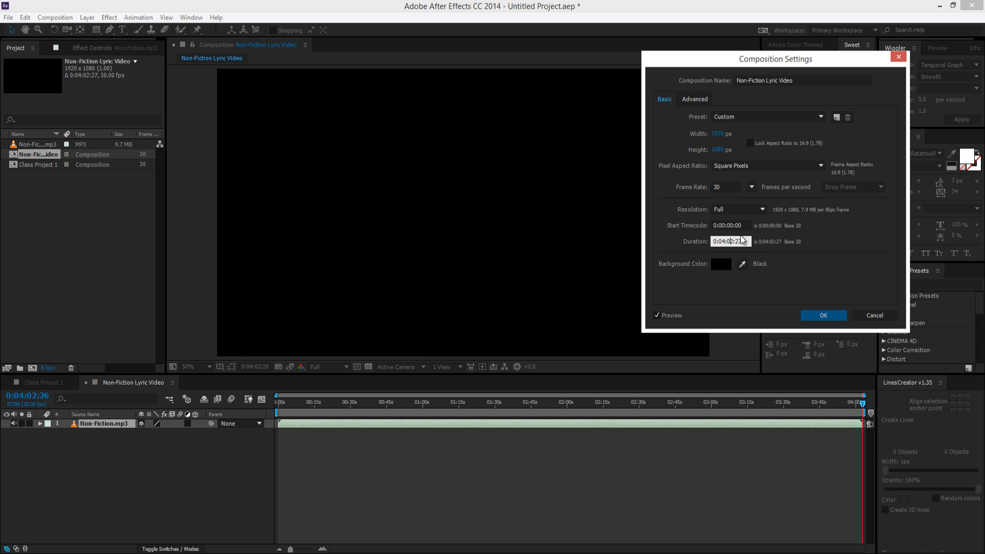
pyautogui.click(835, 256)
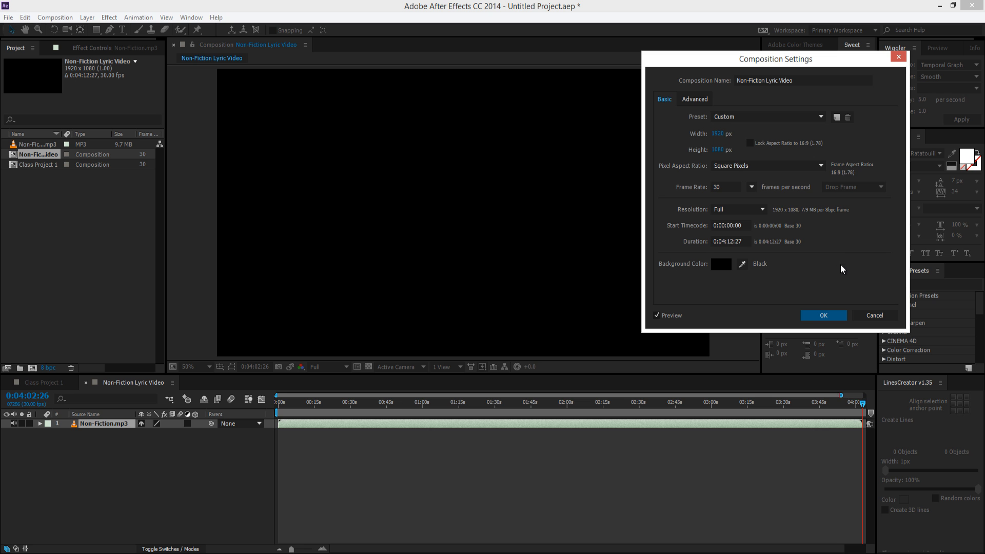
pyautogui.click(824, 315)
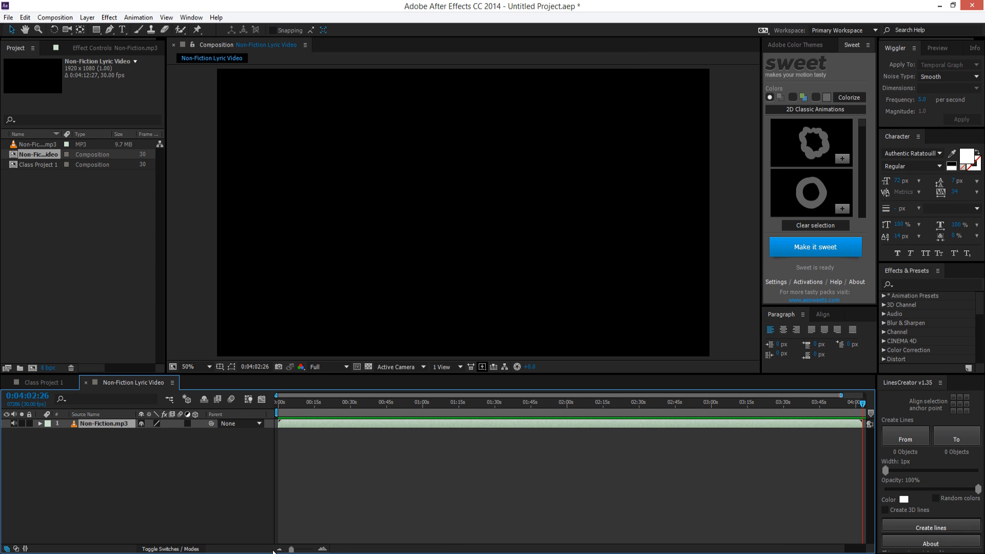
# - Shift the Non-Fiction.mp3 layer slightly later to leave gaps before and after it, and move the time indicator to the composition's end
pyautogui.click(323, 550)
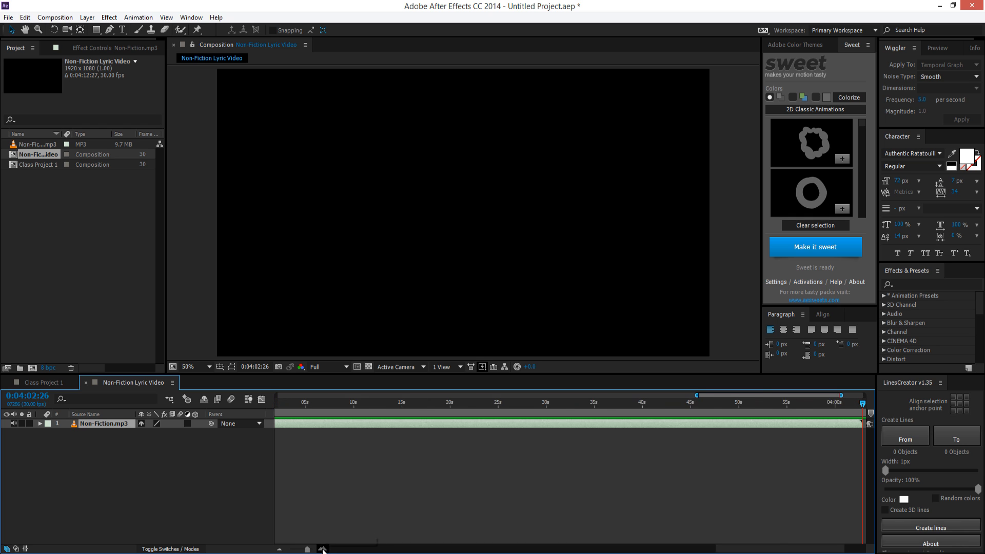
pyautogui.click(280, 550)
pyautogui.click(280, 550)
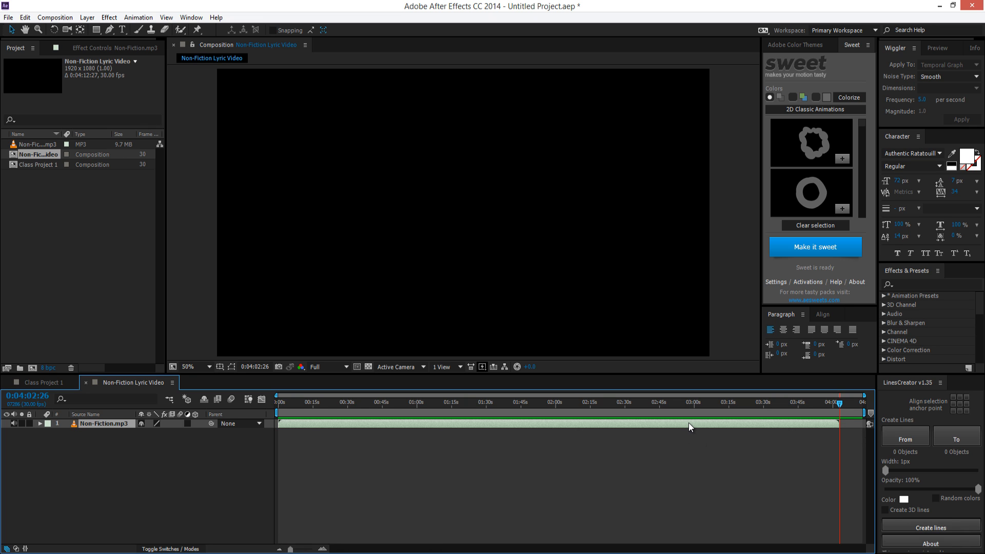
pyautogui.moveTo(688, 423); pyautogui.dragTo(698, 424)
pyautogui.click(526, 464)
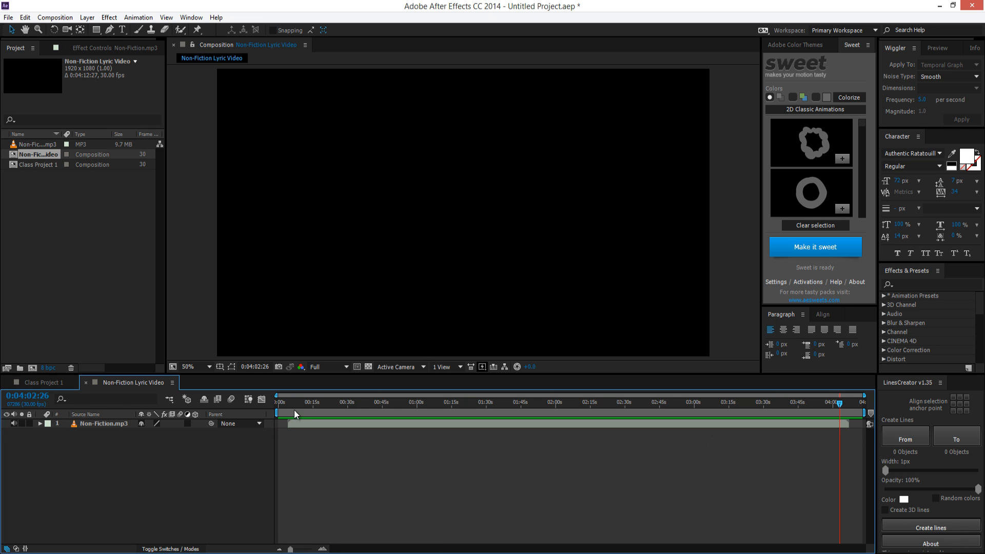
pyautogui.click(280, 403)
pyautogui.moveTo(852, 402); pyautogui.dragTo(869, 411)
# - Import the 01250_light_leak_15 video file from the Imports folder into the project
pyautogui.click(85, 224)
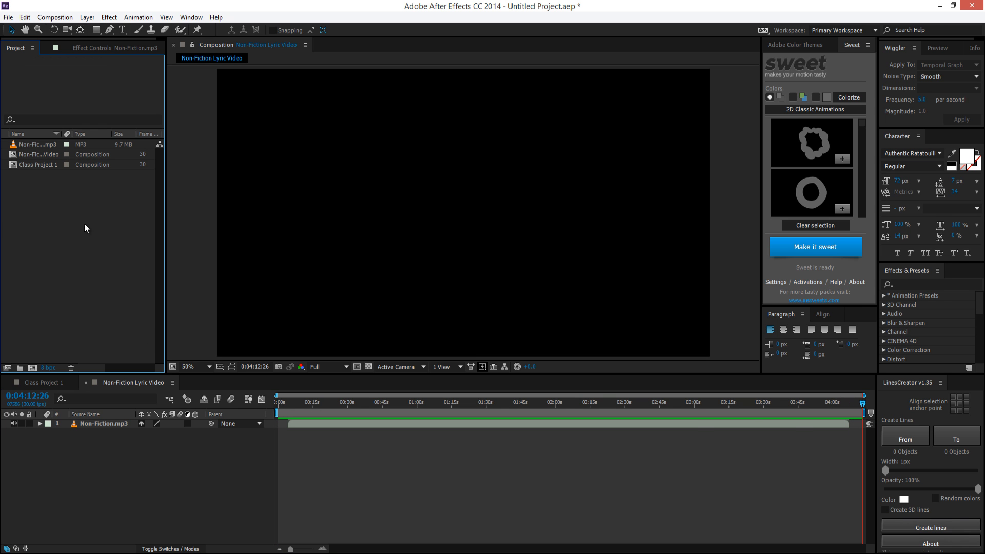
pyautogui.doubleClick(81, 212)
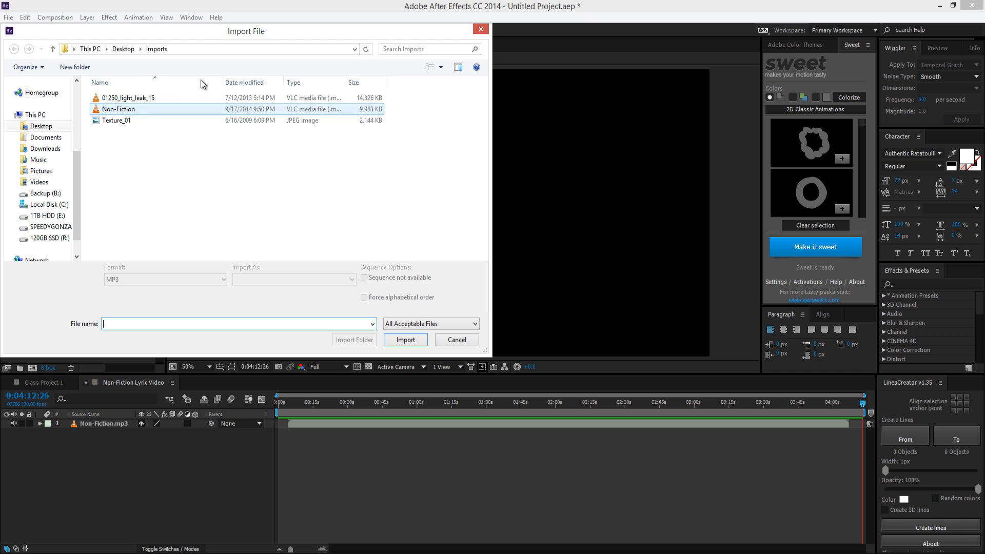
pyautogui.click(138, 102)
pyautogui.doubleClick(137, 100)
pyautogui.click(37, 214)
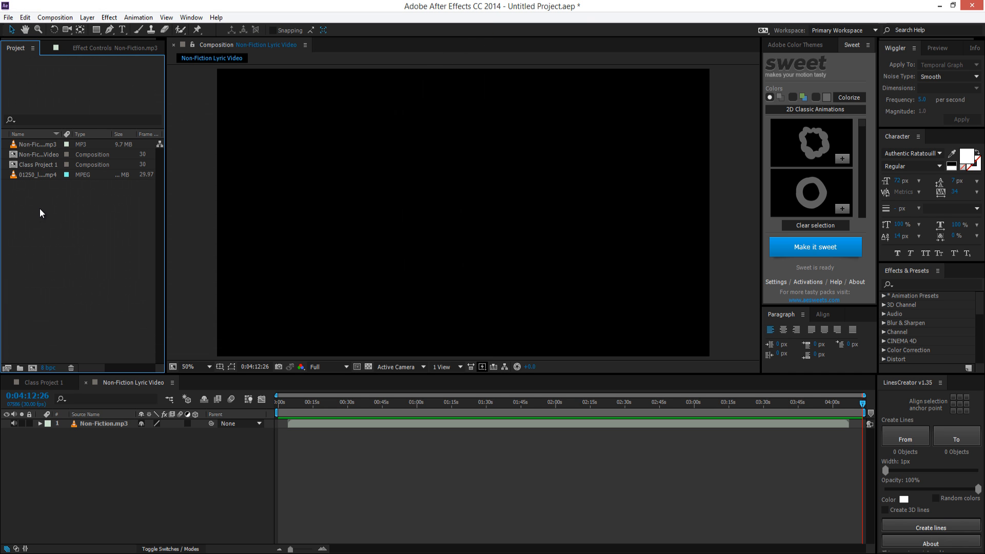
# - Create a new composition from the 01250_light_leak_15.mp4 footage and scrub through it to the end
pyautogui.click(33, 175)
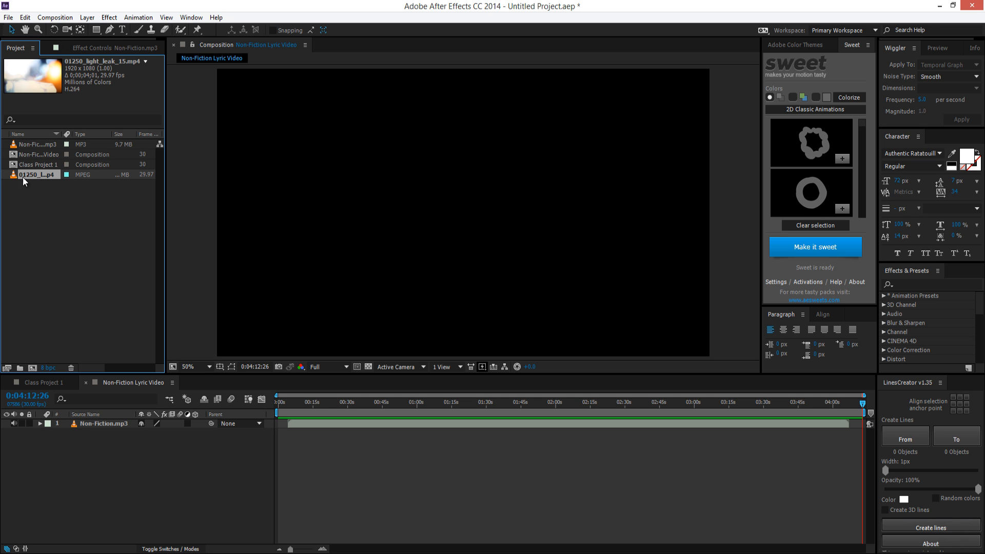
pyautogui.moveTo(22, 176); pyautogui.dragTo(32, 368)
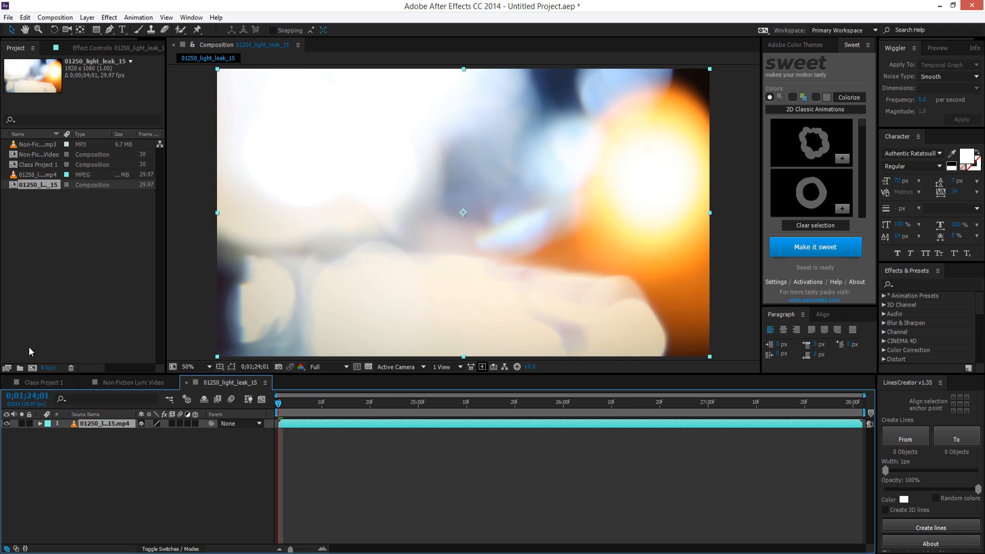
pyautogui.click(339, 494)
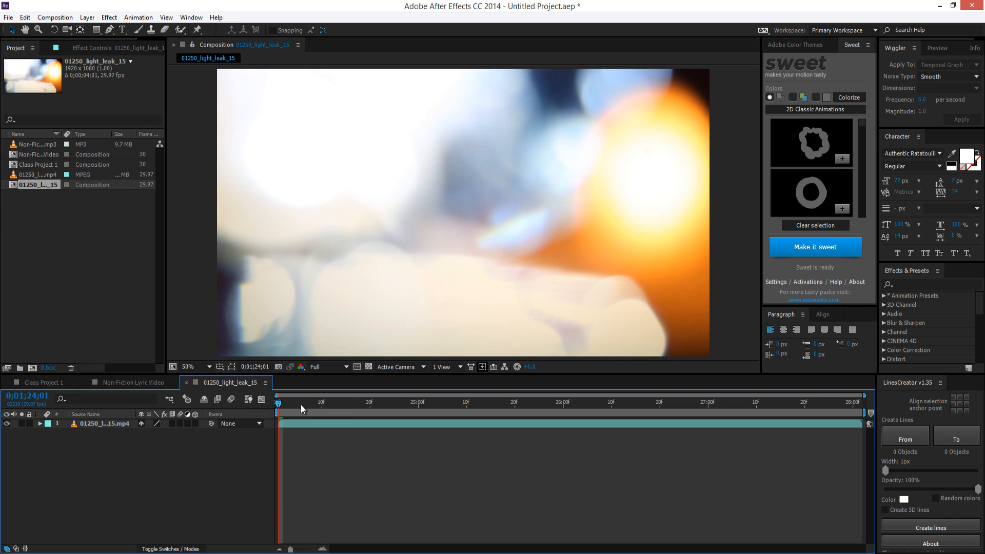
pyautogui.click(322, 404)
pyautogui.moveTo(343, 414); pyautogui.dragTo(856, 404)
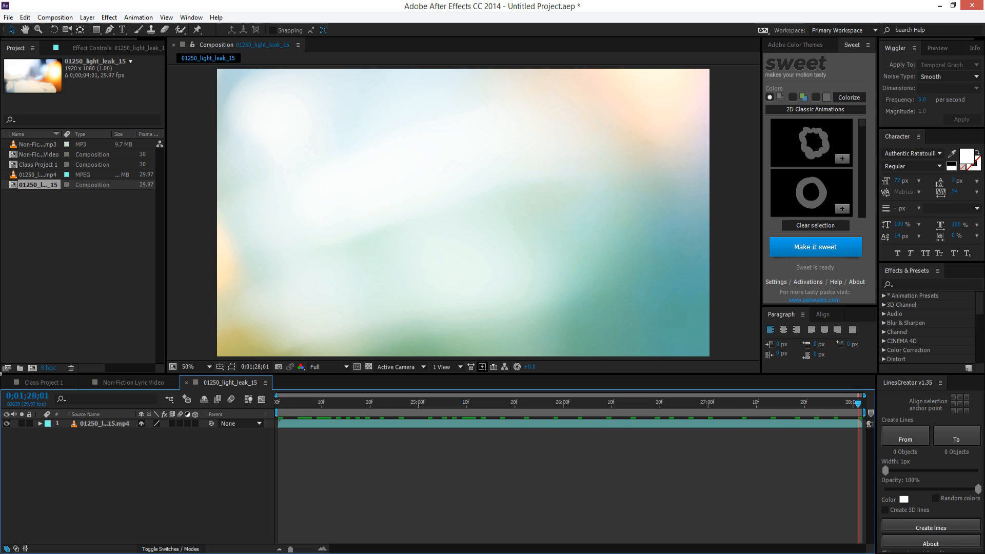
# - Review the frame rate options in the 01250_light_leak_15 composition's settings and leave them without changes
pyautogui.click(55, 17)
pyautogui.click(76, 41)
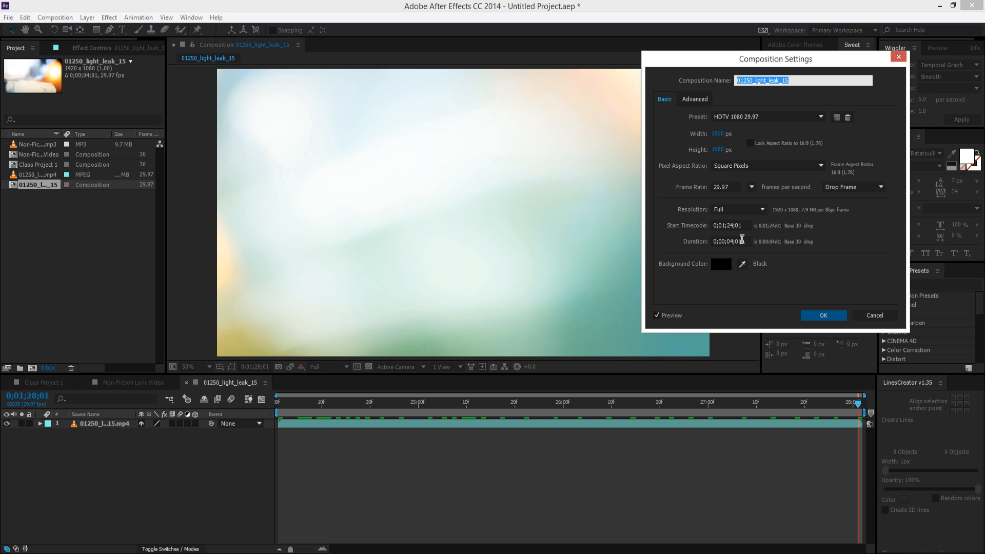
pyautogui.click(752, 188)
pyautogui.click(768, 270)
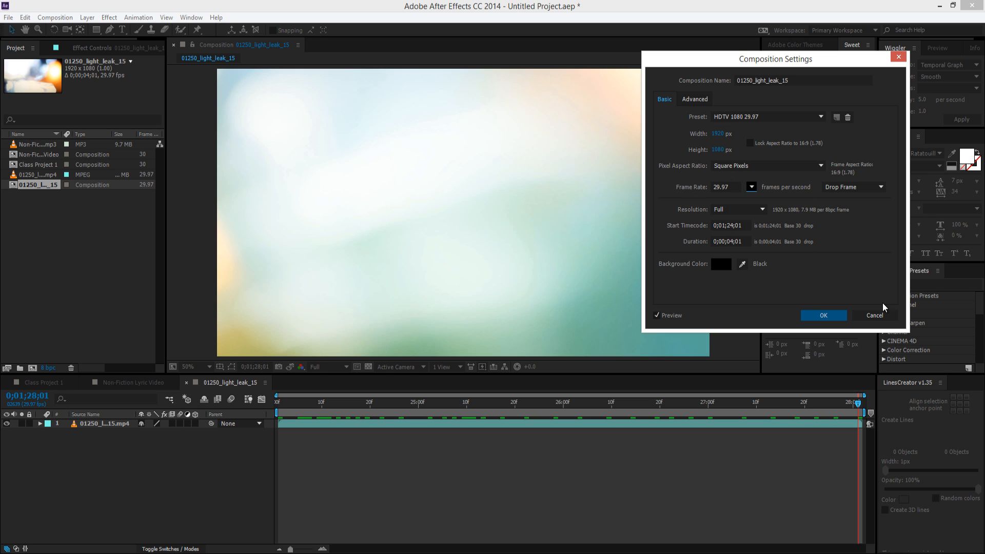
pyautogui.click(874, 315)
# - Switch to the Non-Fiction Lyric Video composition and select 01250_light_leak_15 and Non-Fiction for a multiple-file import, closing it without importing
pyautogui.click(140, 383)
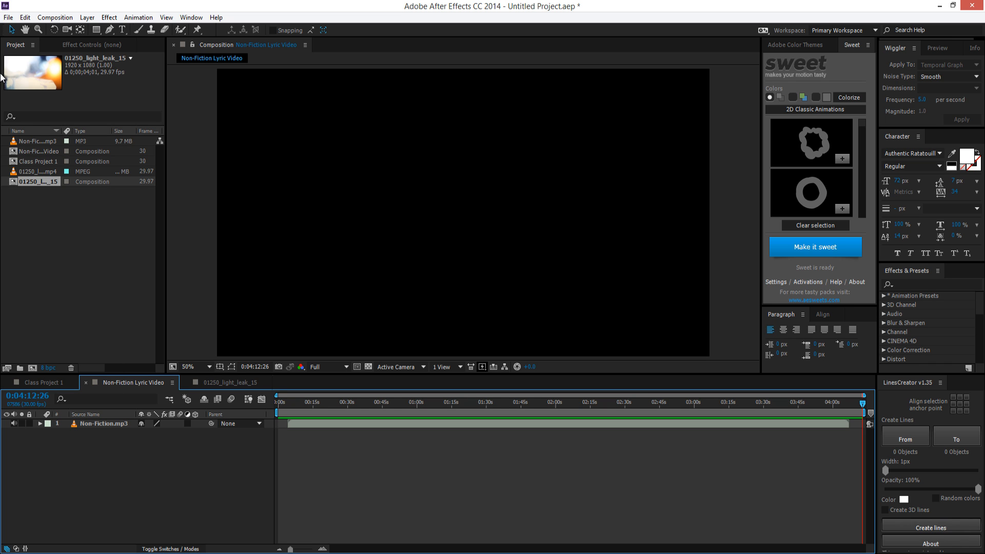
pyautogui.click(9, 18)
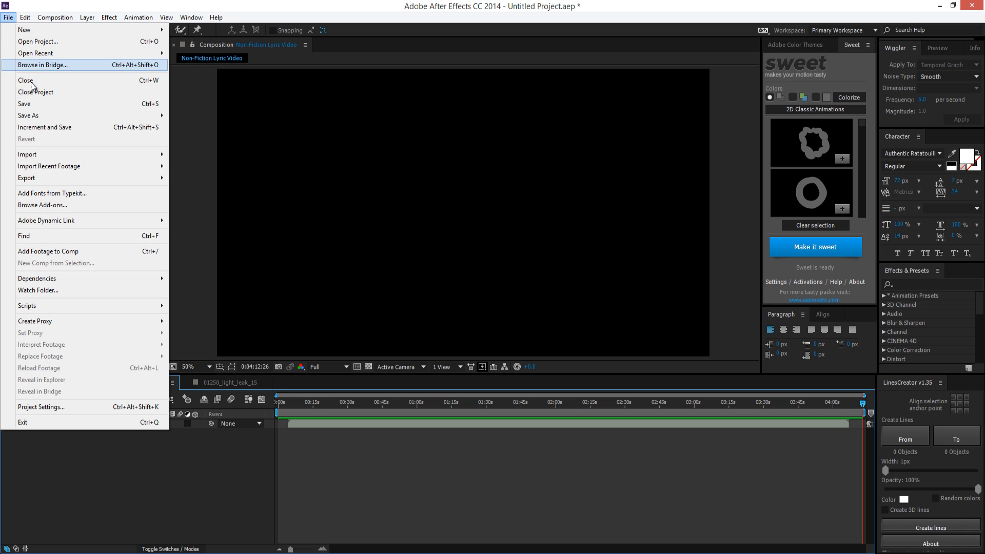
pyautogui.moveTo(80, 155)
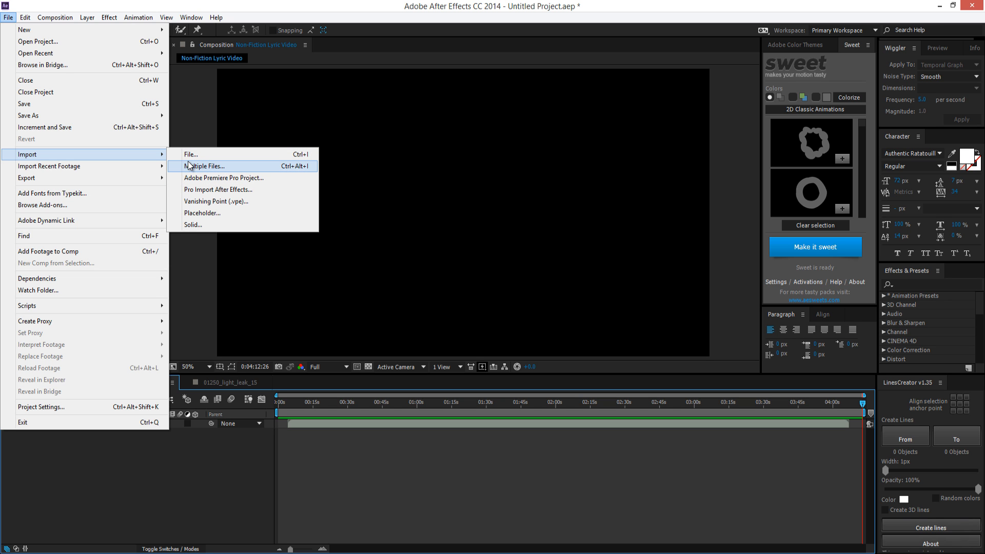
pyautogui.click(205, 166)
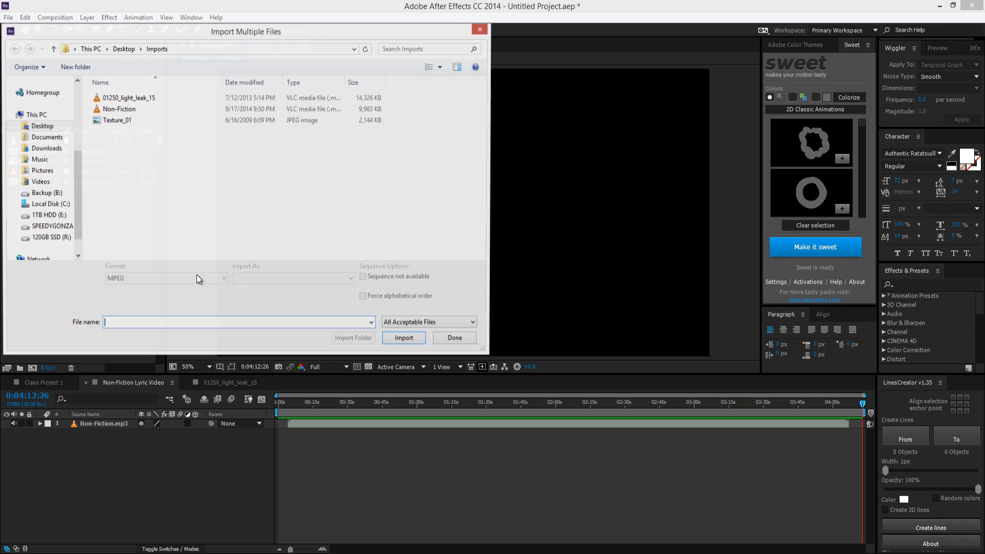
pyautogui.click(128, 98)
pyautogui.keyDown('shift'); pyautogui.click(118, 109); pyautogui.keyUp('shift')
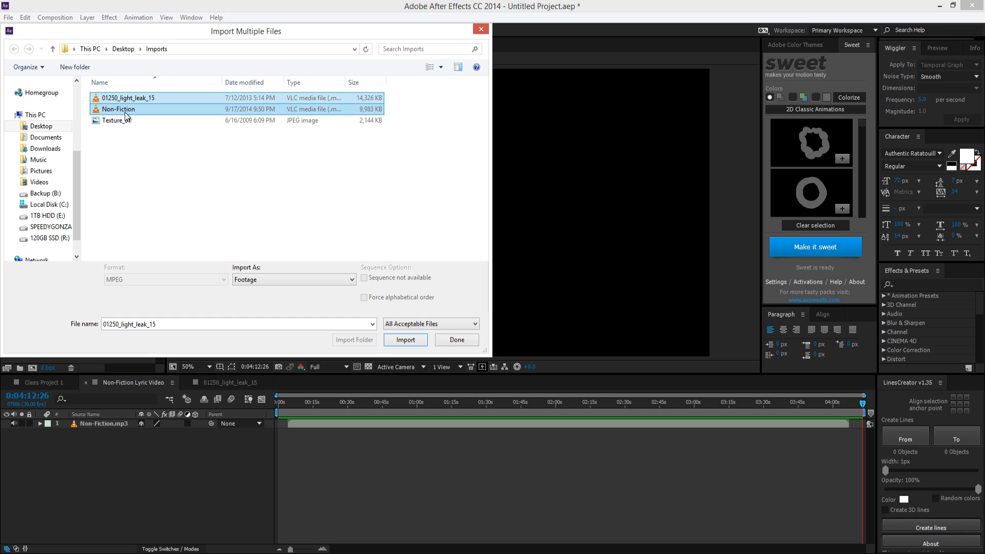
pyautogui.click(457, 339)
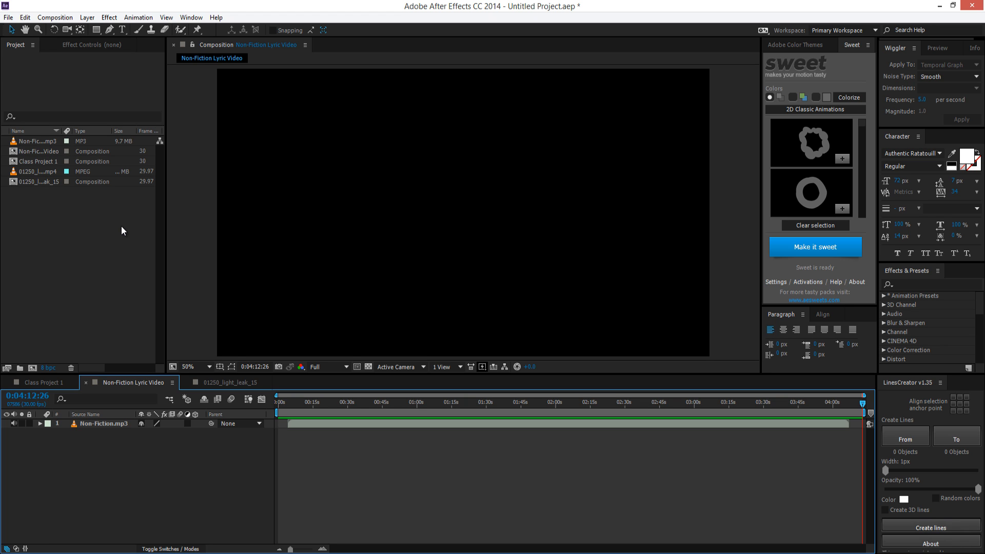
pyautogui.click(130, 253)
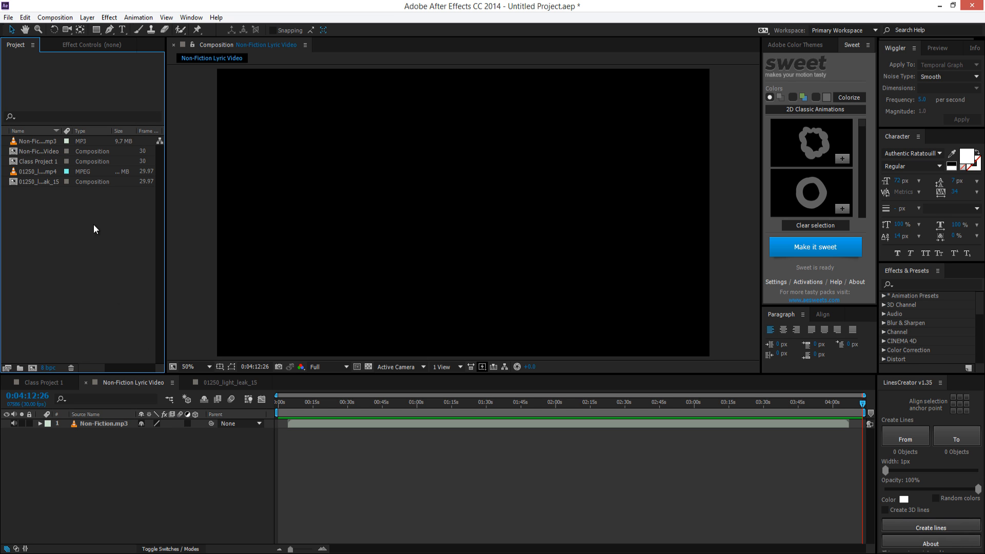
# - Import another copy of 01250_light_leak_15 into the project directly from the desktop's Imports folder in File Explorer
pyautogui.click(9, 17)
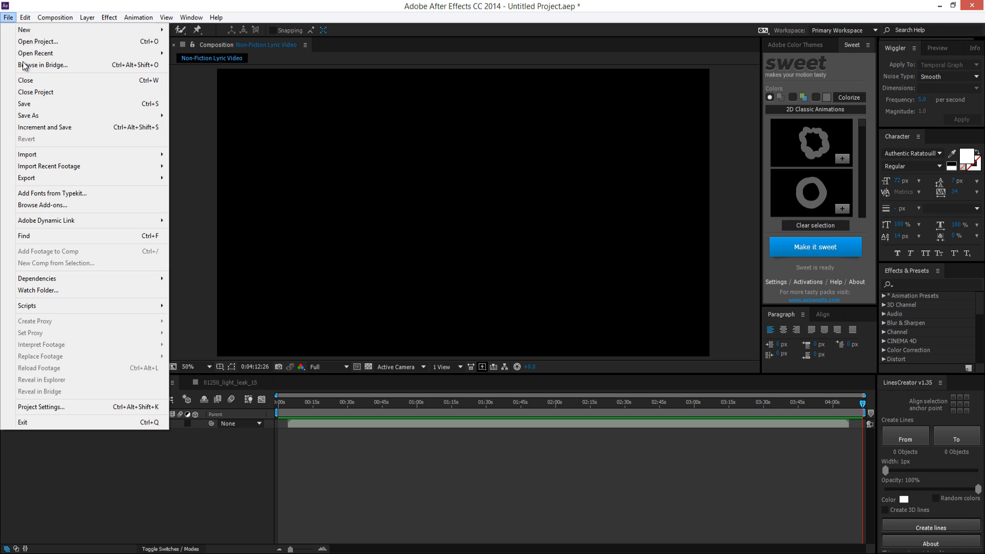
pyautogui.click(214, 513)
pyautogui.press('super+e')
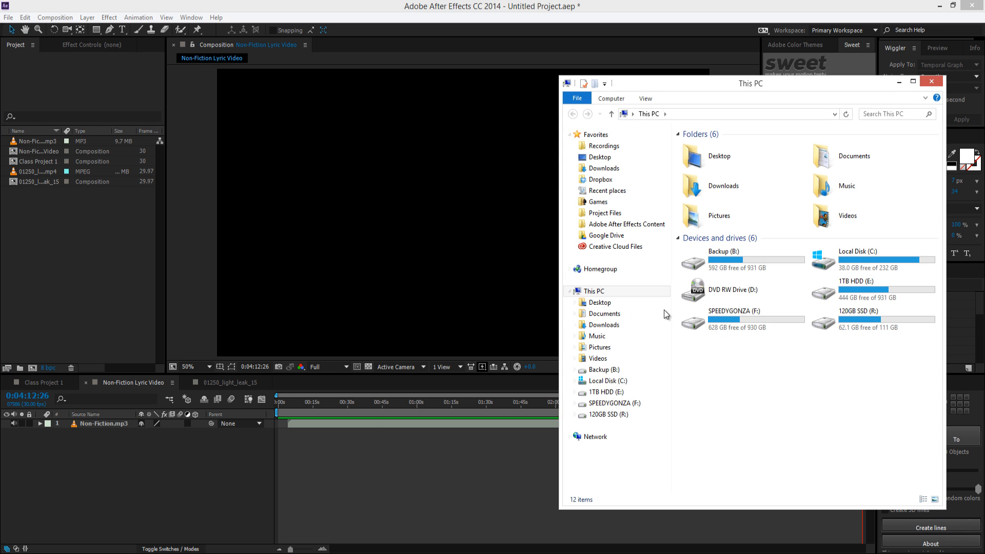
pyautogui.click(613, 302)
pyautogui.click(706, 180)
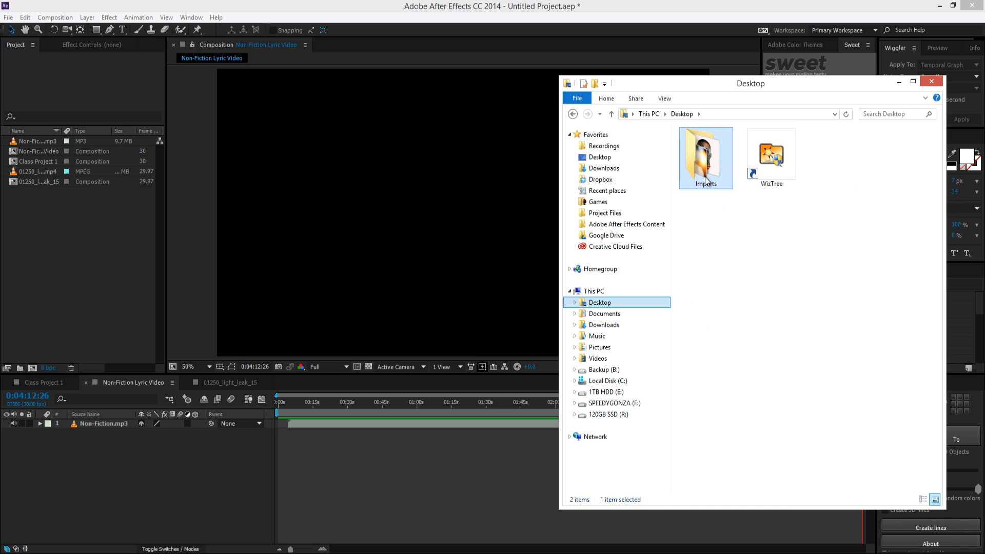
pyautogui.doubleClick(707, 181)
pyautogui.moveTo(710, 194); pyautogui.dragTo(48, 278)
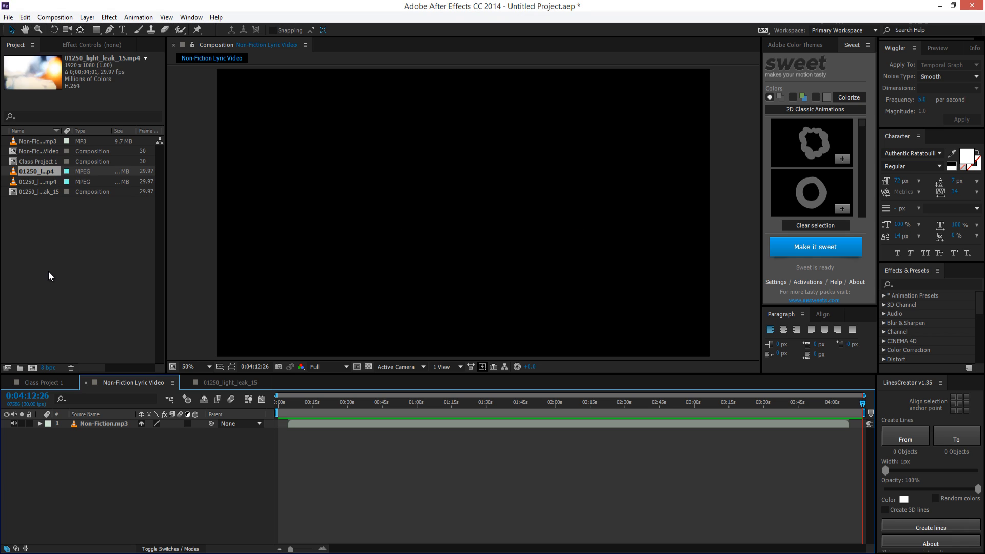
pyautogui.click(40, 232)
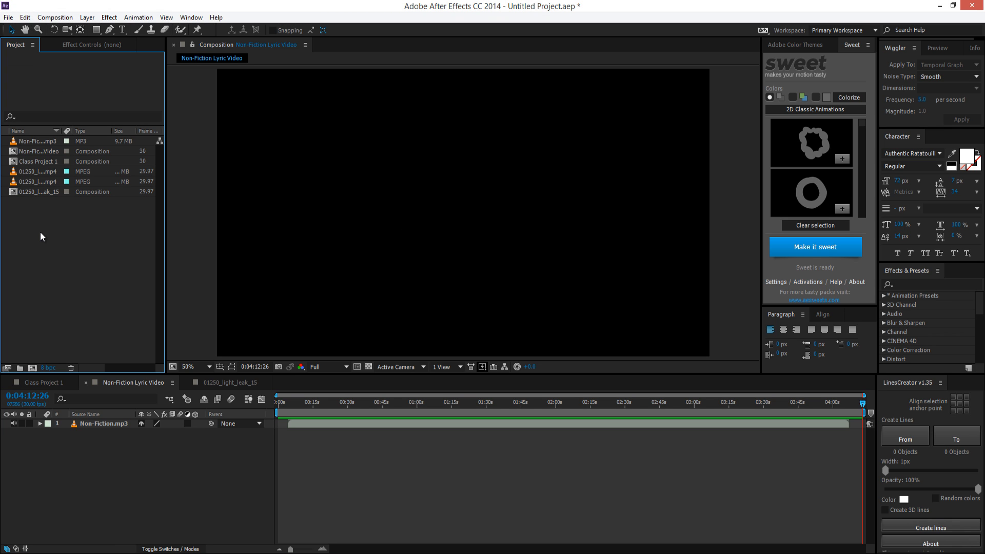
pyautogui.click(31, 183)
pyautogui.click(29, 149)
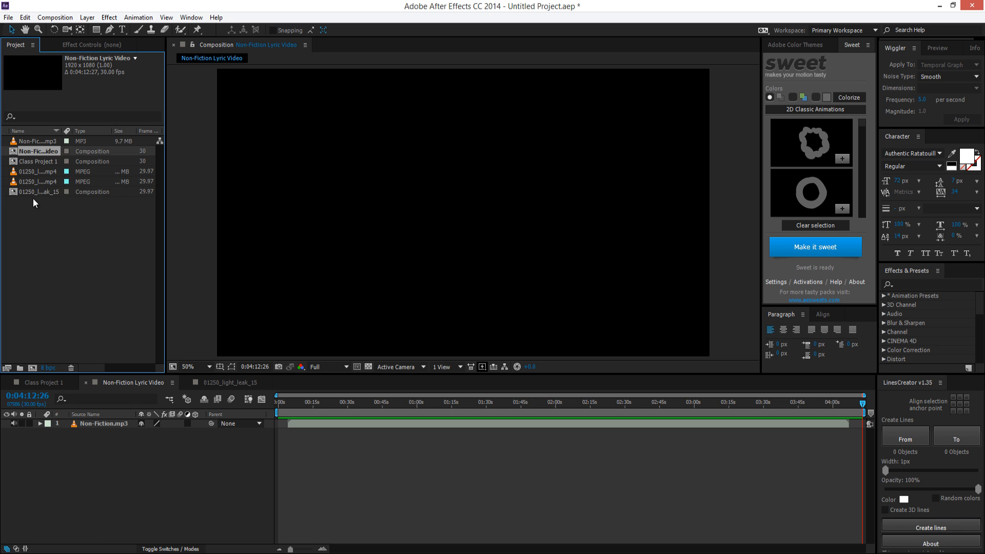
pyautogui.click(32, 186)
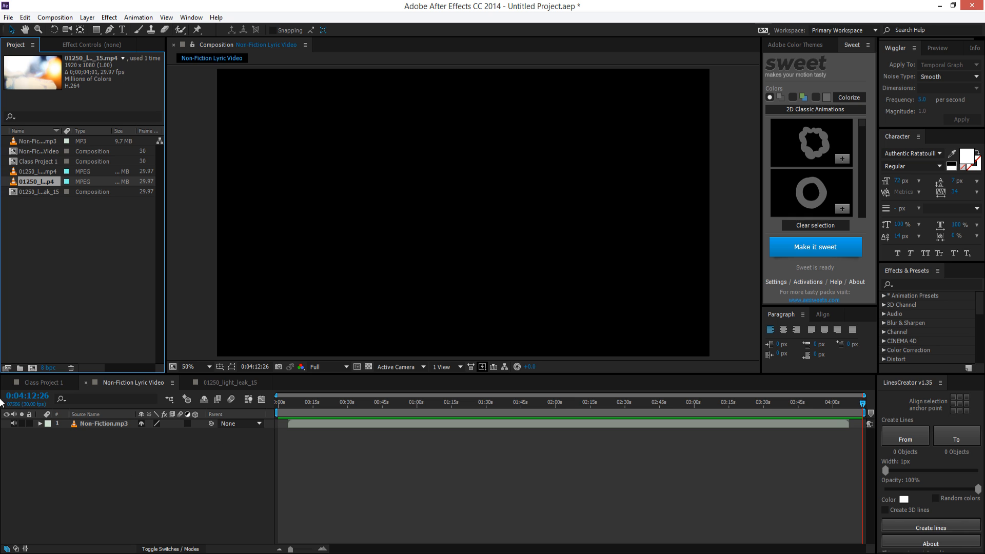
# - Open the Class Project 1 composition and add Non-Fiction.mp3 to it as a layer
pyautogui.click(21, 382)
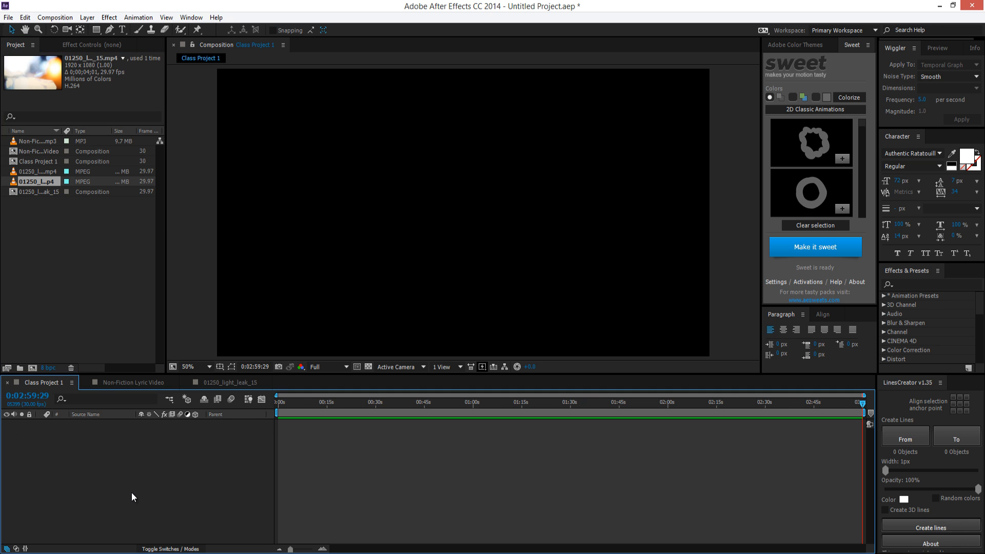
pyautogui.click(38, 201)
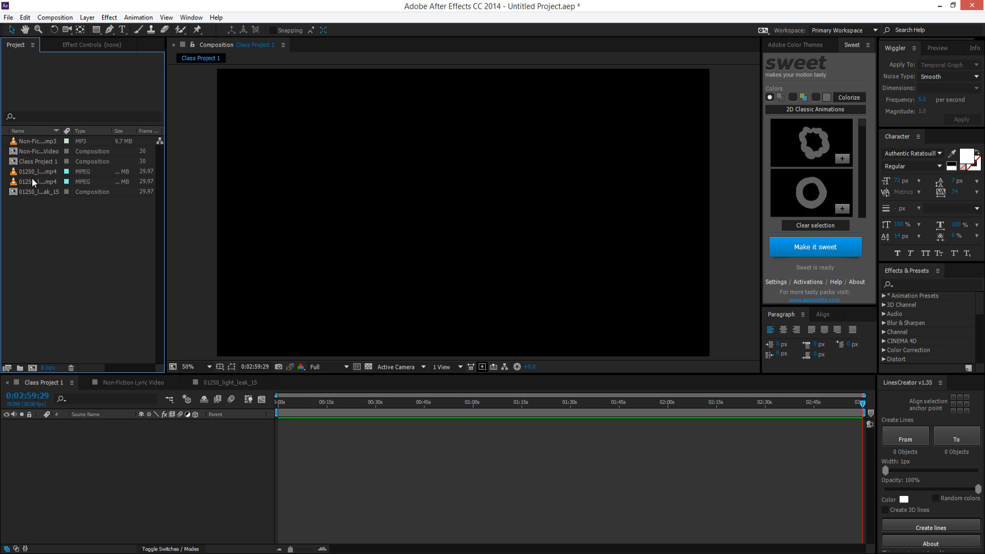
pyautogui.moveTo(28, 142); pyautogui.dragTo(76, 301)
pyautogui.moveTo(131, 437); pyautogui.dragTo(131, 438)
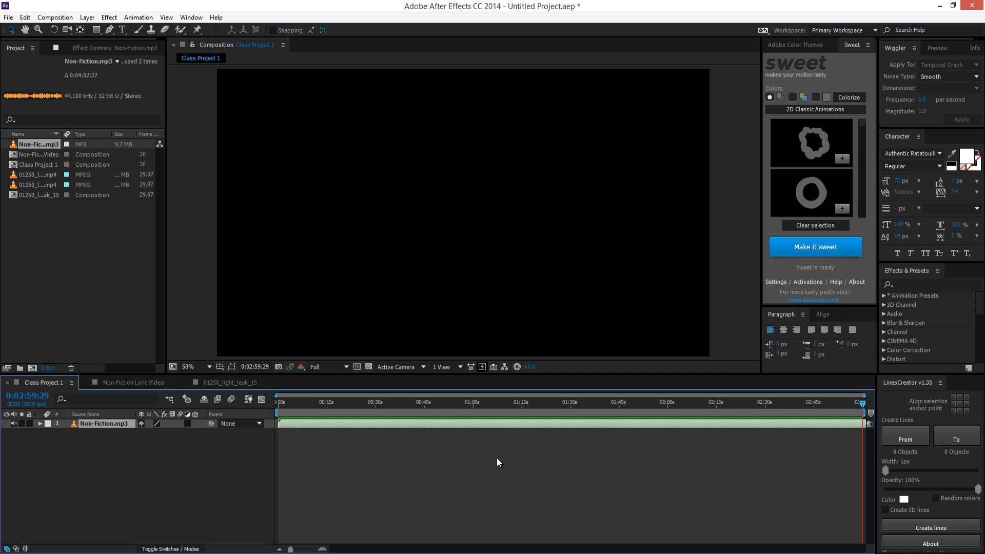
pyautogui.doubleClick(97, 426)
pyautogui.click(203, 46)
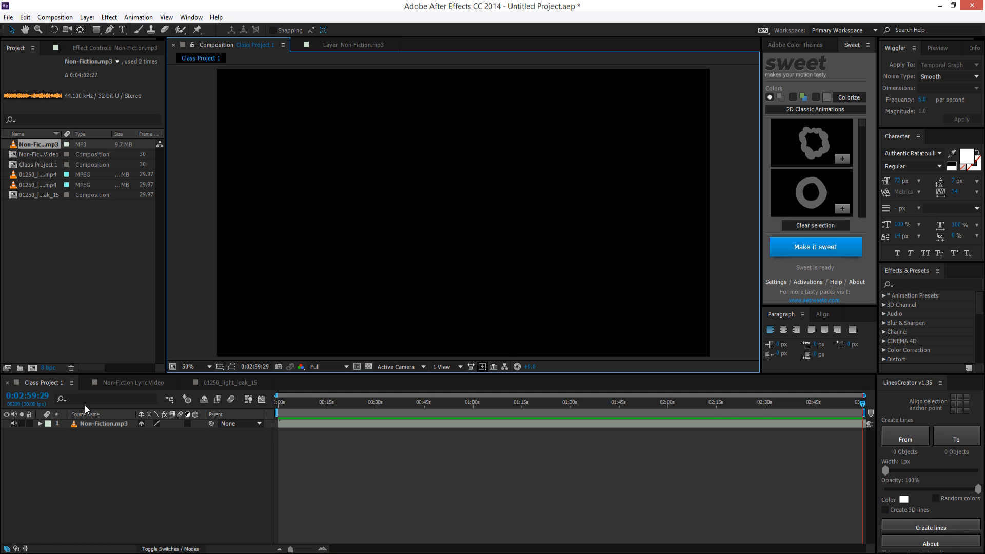
pyautogui.click(93, 424)
# - Add 01250_light_leak_15.mp4 above the Non-Fiction.mp3 layer in Class Project 1 and move the time indicator to about 0:00:01:13
pyautogui.click(50, 175)
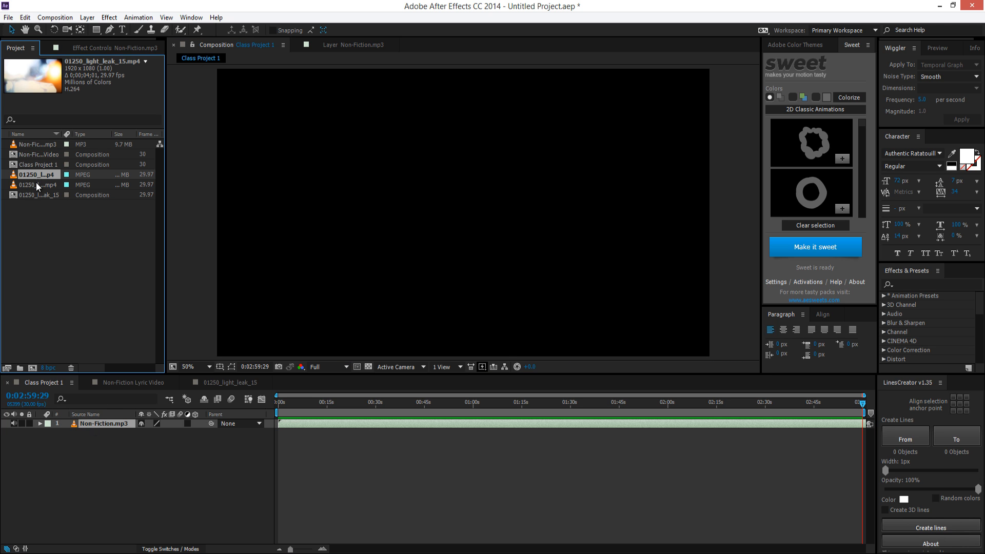
pyautogui.moveTo(37, 175); pyautogui.dragTo(95, 428)
pyautogui.click(77, 459)
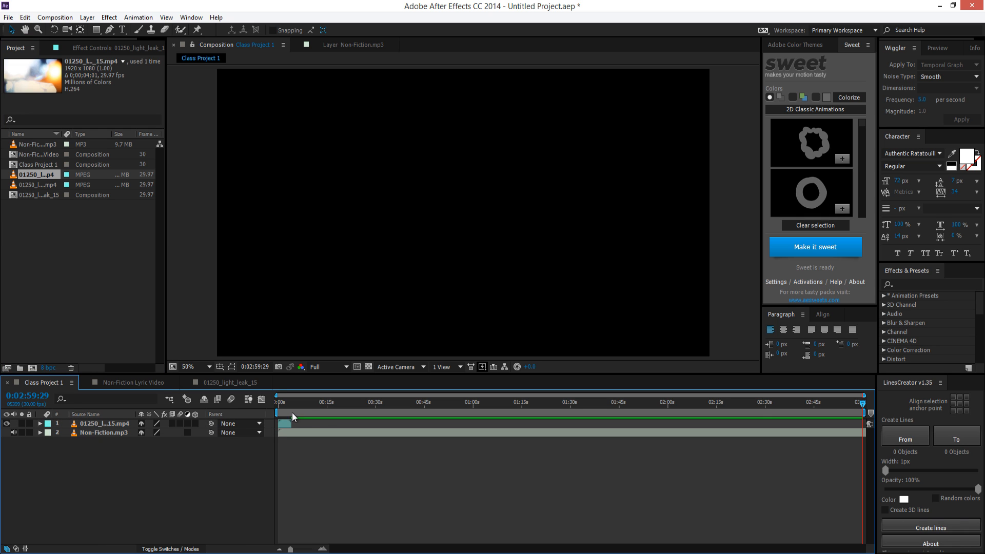
pyautogui.click(113, 435)
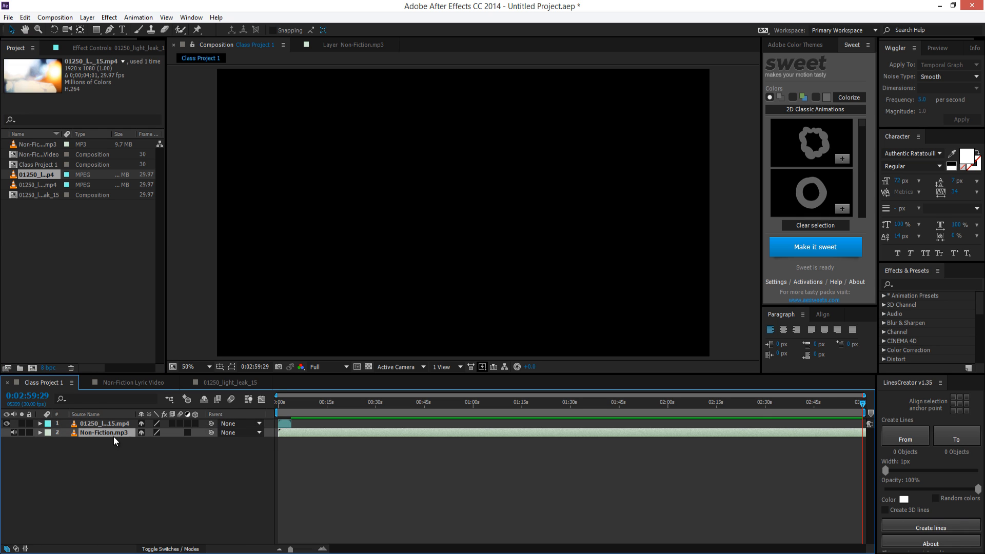
pyautogui.click(119, 465)
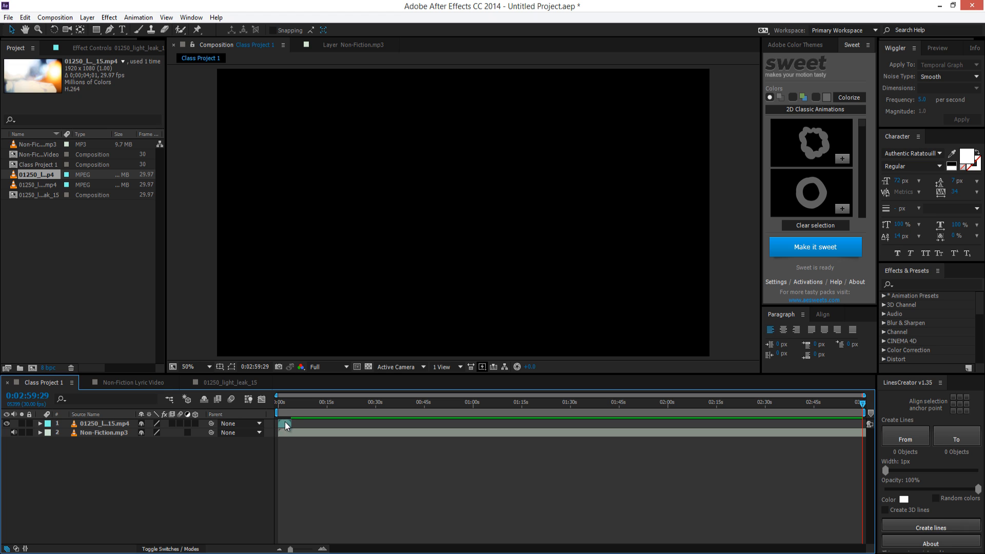
pyautogui.click(286, 429)
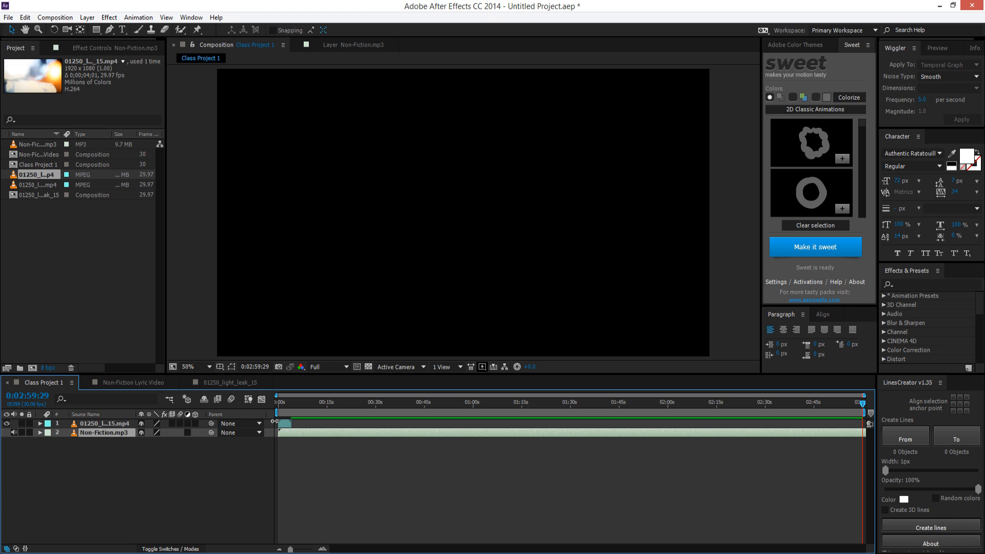
pyautogui.click(90, 425)
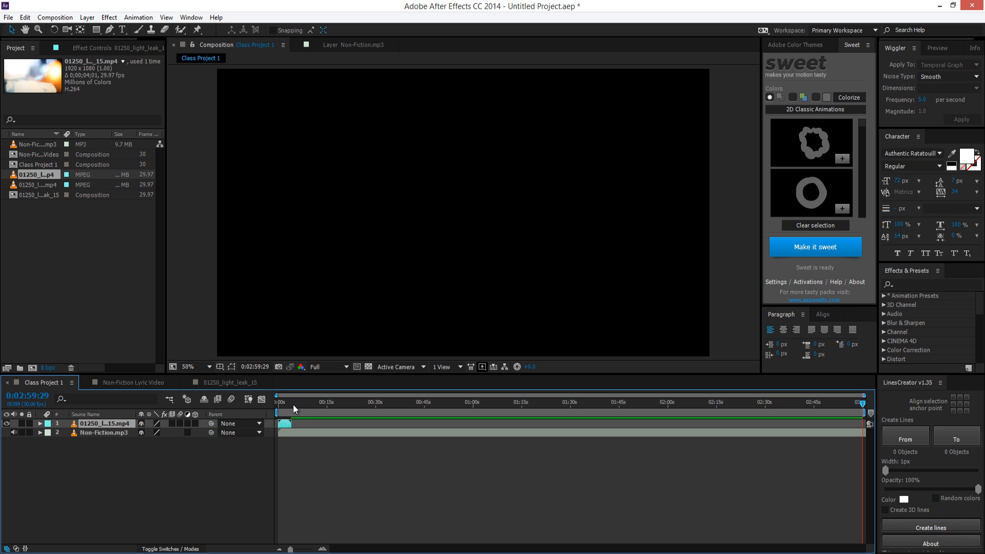
pyautogui.moveTo(290, 404); pyautogui.dragTo(283, 404)
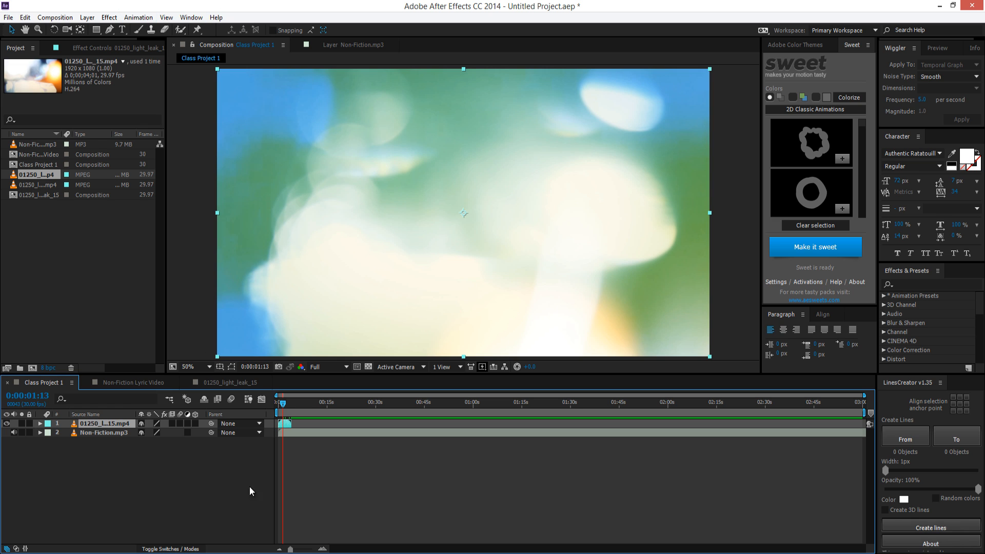
# - Apply the Curves effect to the light leak layer and pull the middle of its RGB curve down to darken the footage
pyautogui.click(110, 18)
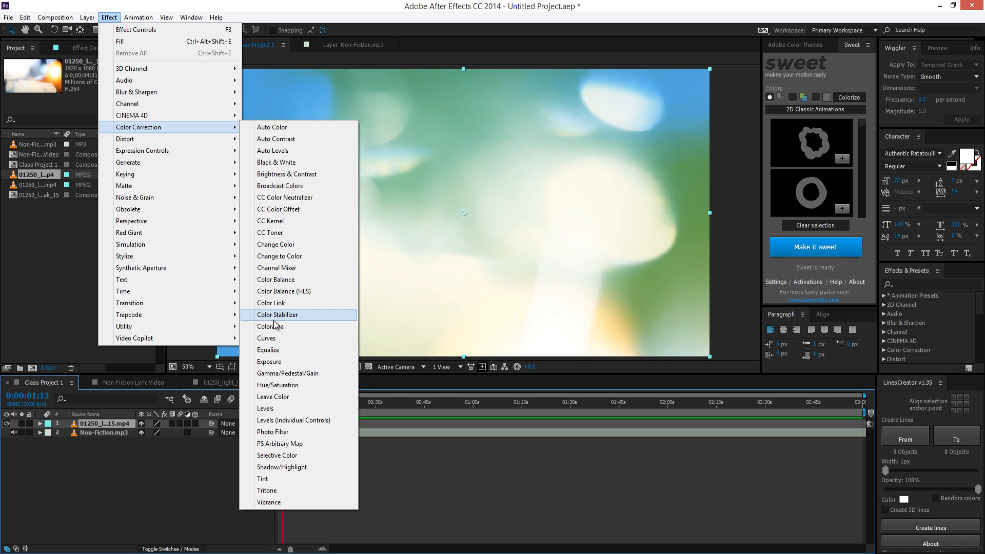
pyautogui.click(266, 340)
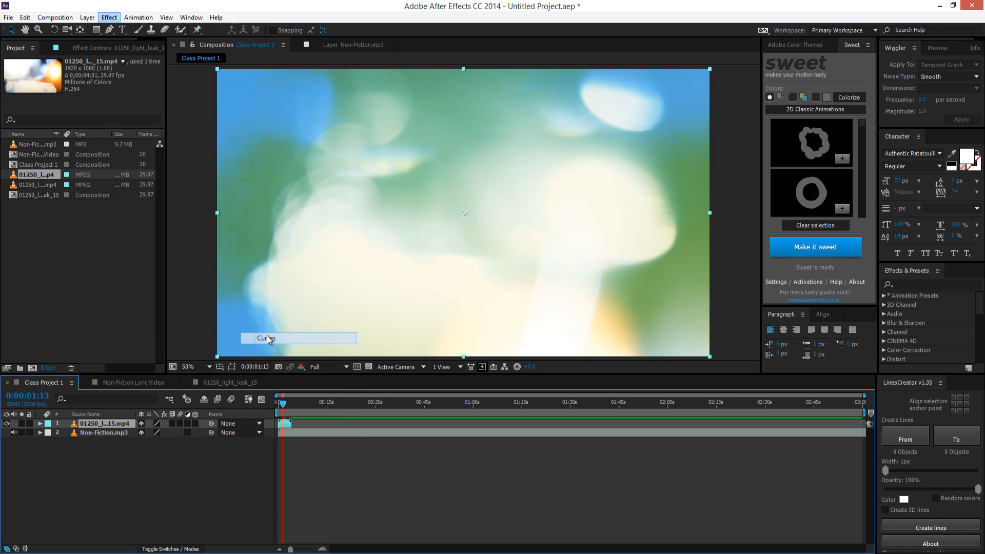
pyautogui.click(100, 424)
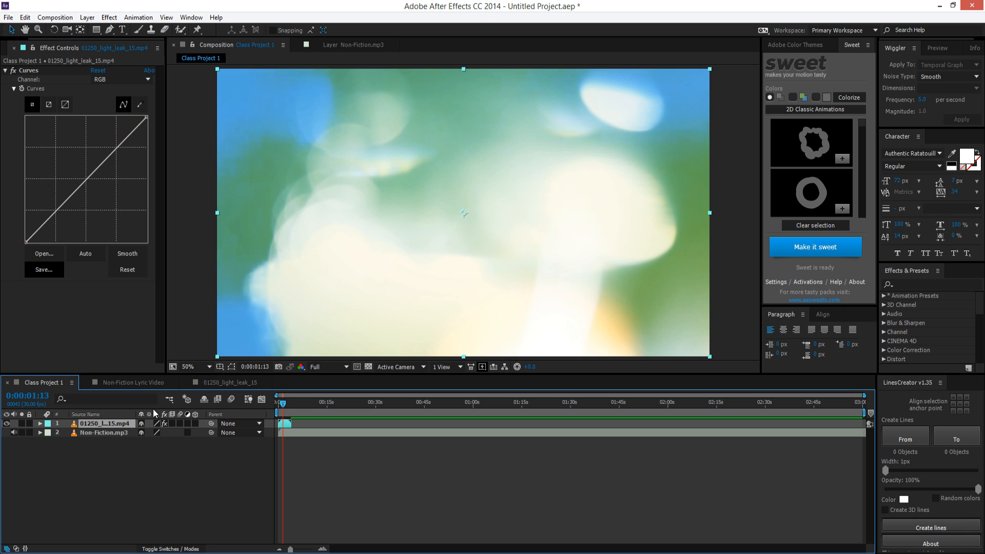
pyautogui.moveTo(51, 217); pyautogui.dragTo(86, 218)
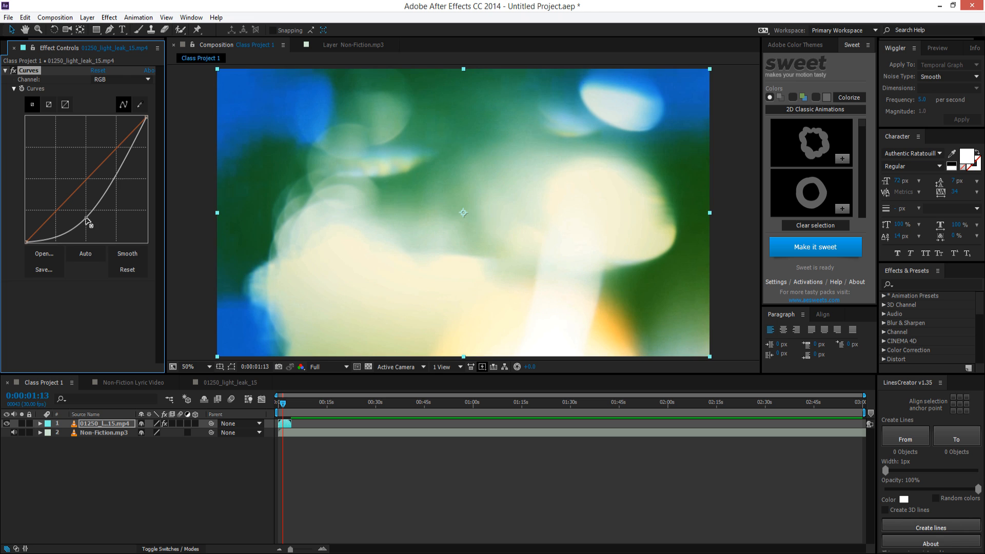
# - Add another 01250_light_leak_15.mp4 layer on top, hide it to compare with the Curves-adjusted layer, and delete it
pyautogui.click(2, 51)
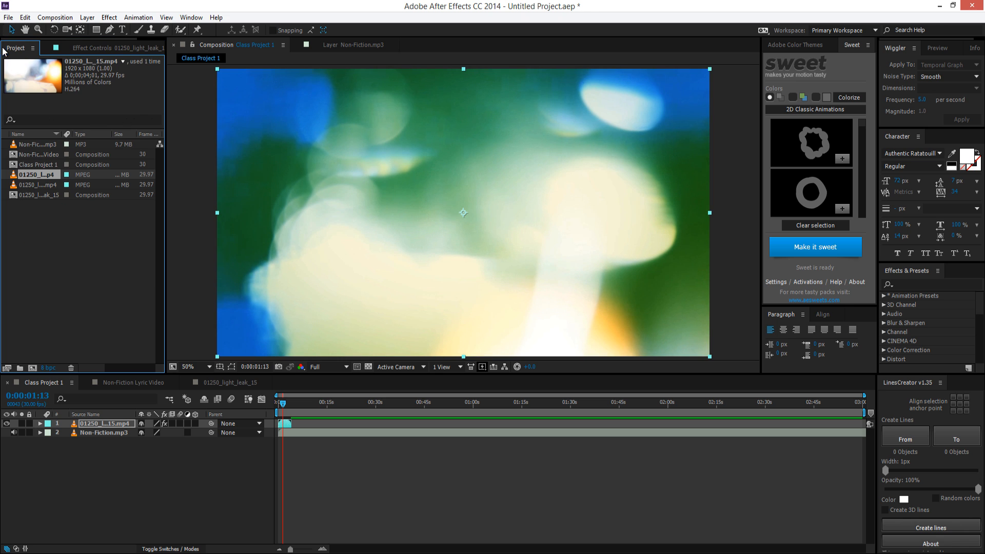
pyautogui.click(25, 185)
pyautogui.moveTo(26, 186); pyautogui.dragTo(73, 425)
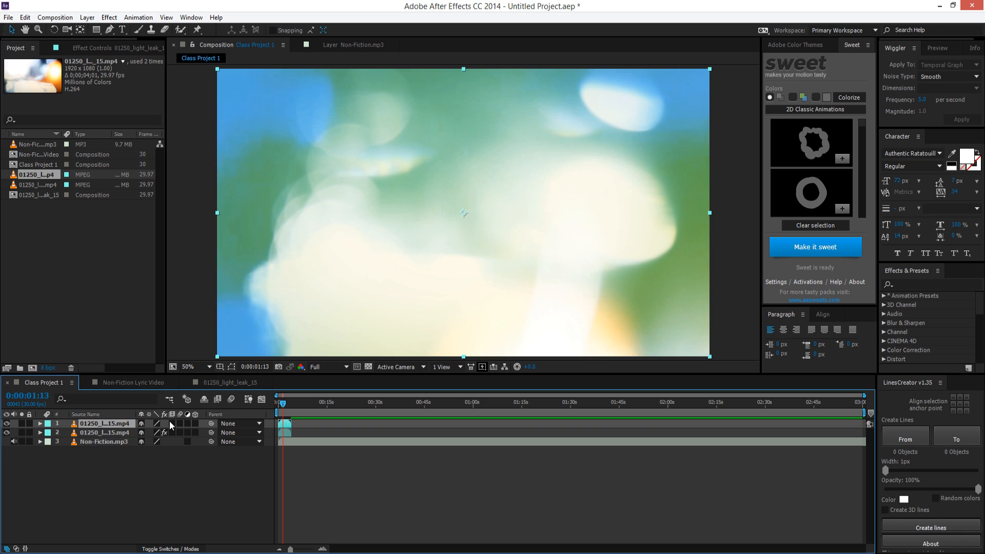
pyautogui.click(6, 423)
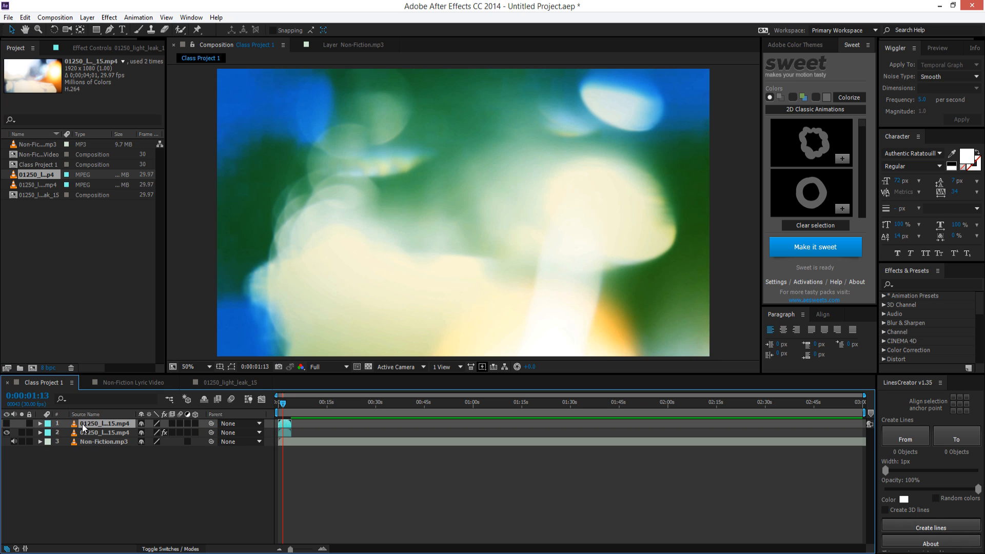
pyautogui.press('Delete')
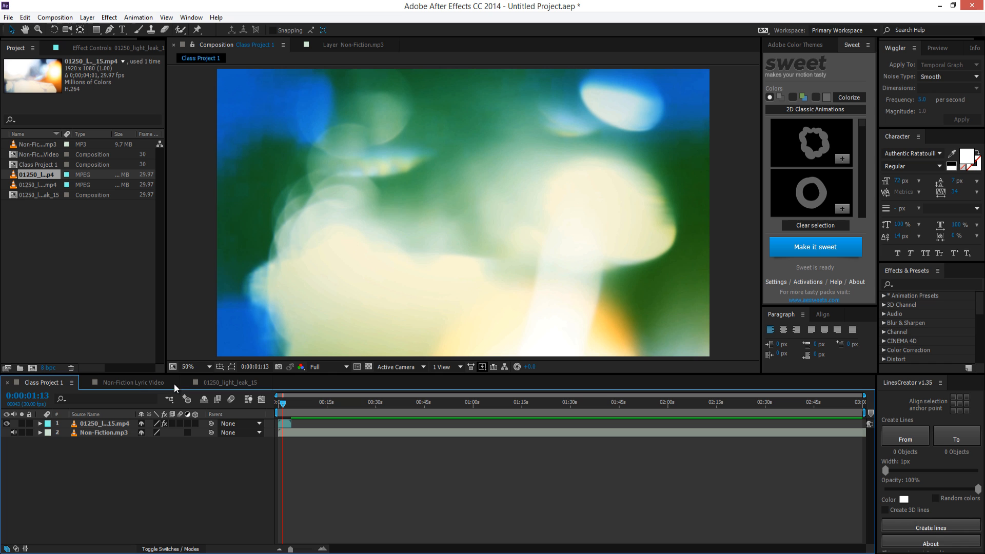
# - Delete the light leak layer and add a square red solid layer in Class Project 1 with the default solid settings
pyautogui.click(87, 426)
pyautogui.press('Delete')
pyautogui.click(87, 17)
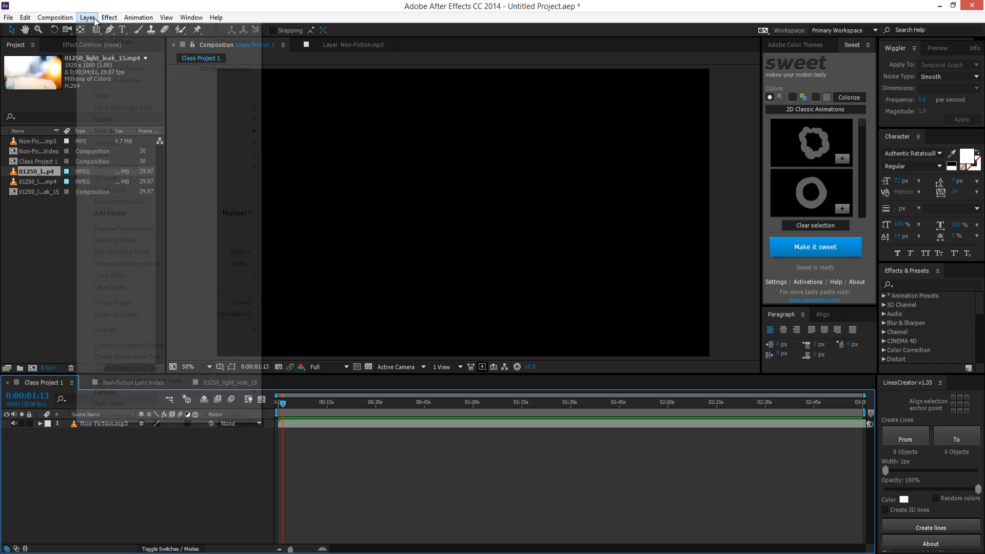
pyautogui.moveTo(68, 21)
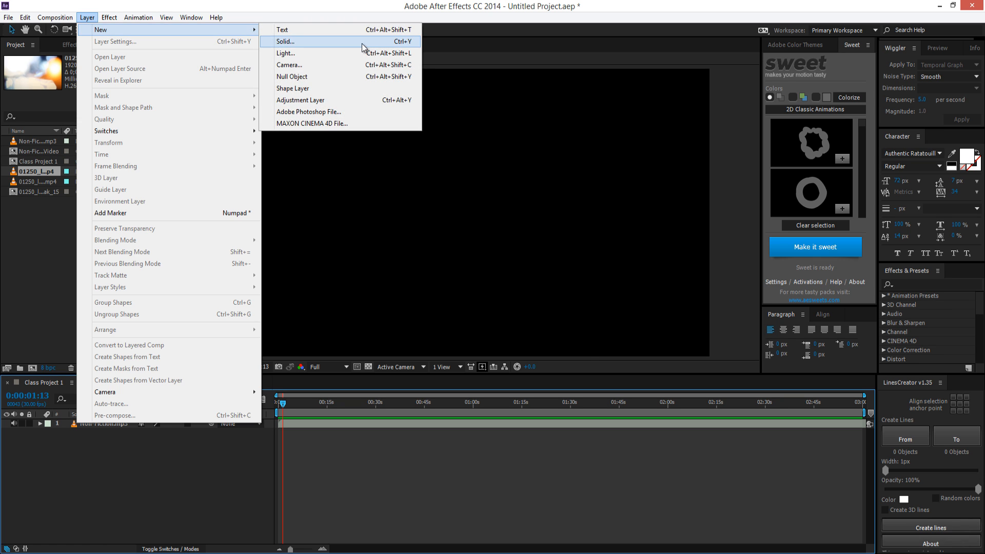
pyautogui.click(285, 42)
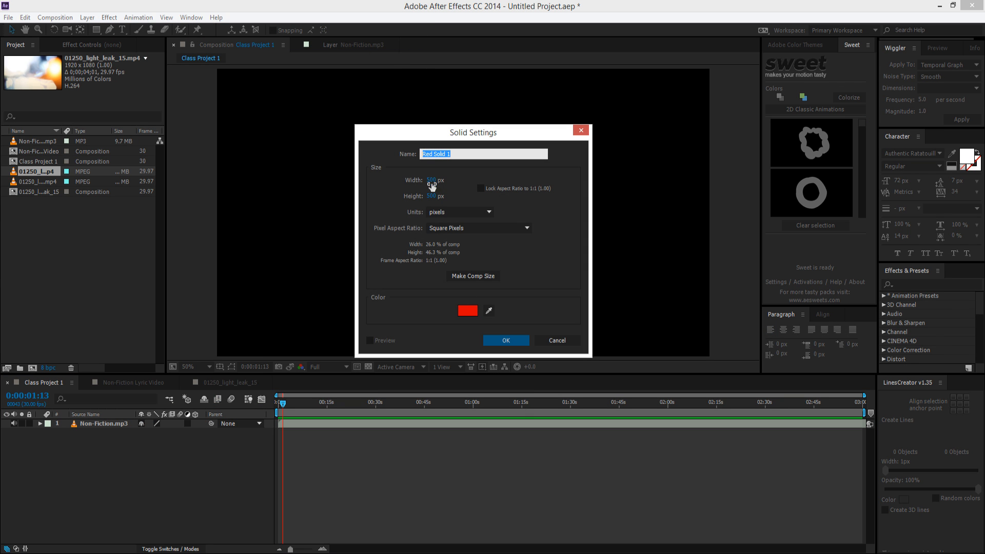
pyautogui.click(495, 338)
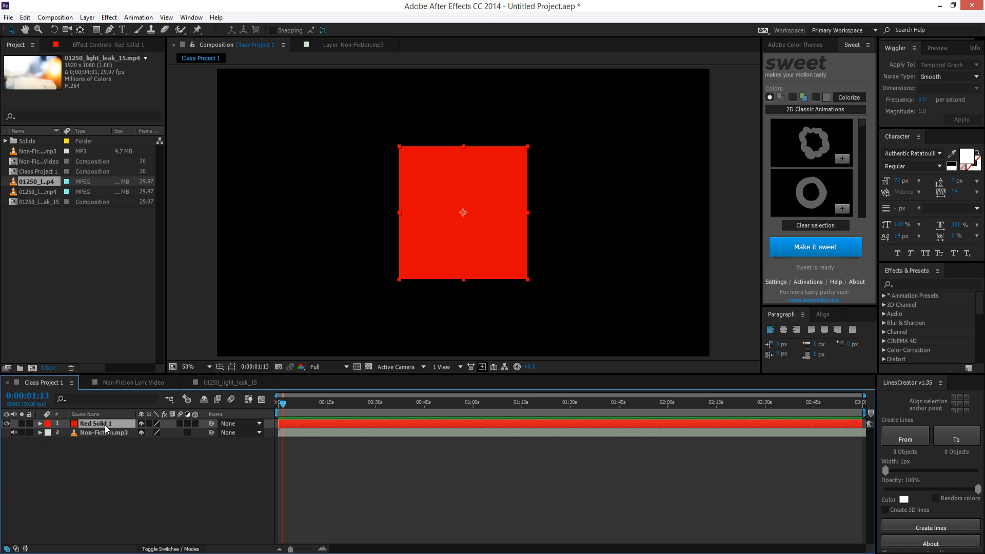
pyautogui.click(85, 484)
pyautogui.click(459, 226)
# - Create a text layer reading "New Text" over the red solid and return to the Selection tool
pyautogui.click(132, 454)
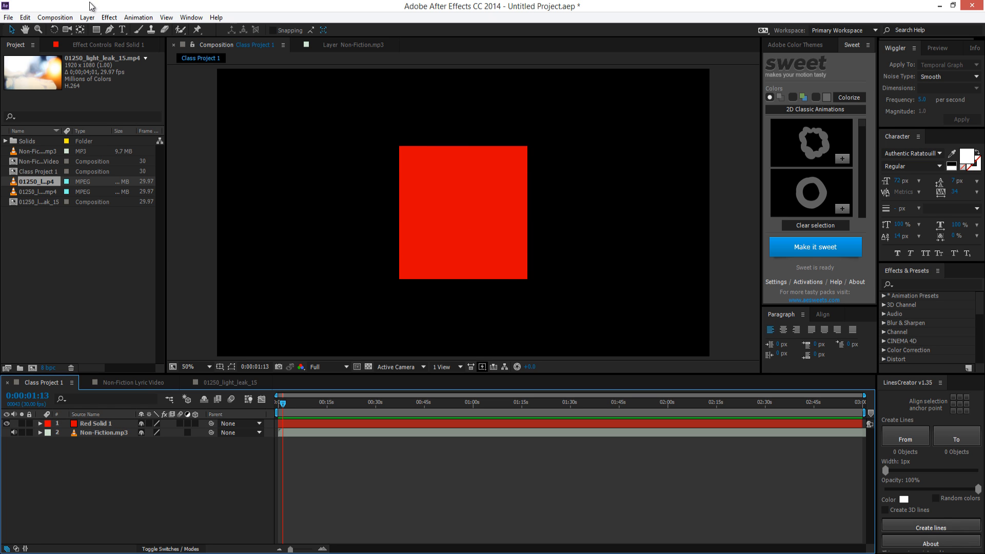
pyautogui.click(122, 29)
pyautogui.click(456, 220)
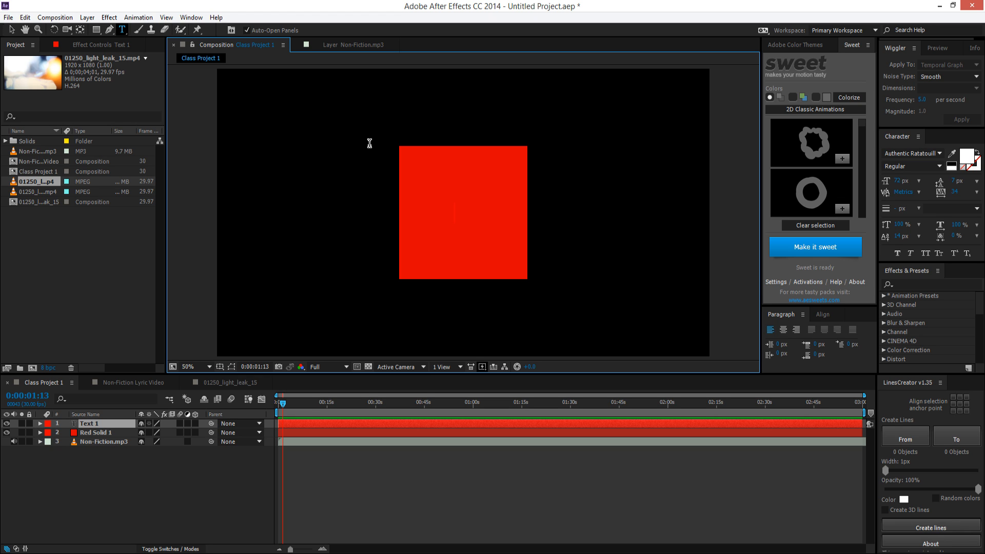
pyautogui.write('New Text')
pyautogui.click(101, 423)
pyautogui.click(90, 432)
pyautogui.click(95, 424)
pyautogui.press('v')
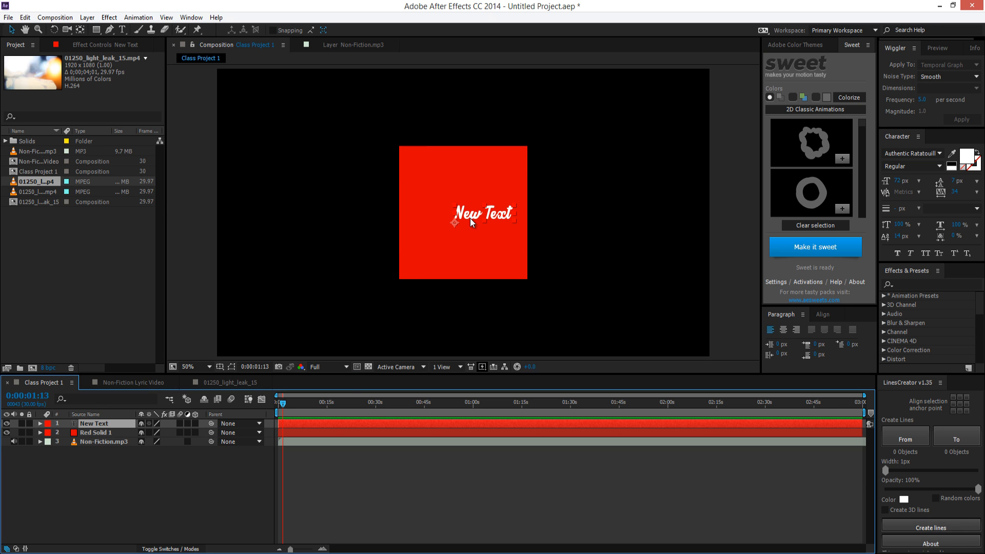
# - Move the New Text layer off the red square into the black area just to its right
pyautogui.moveTo(470, 216); pyautogui.dragTo(452, 216)
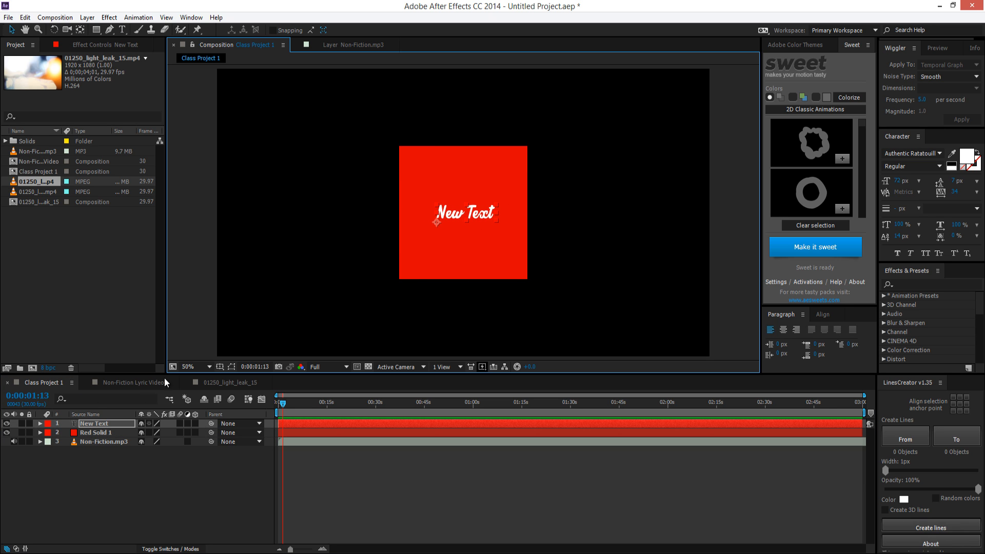
pyautogui.click(96, 425)
pyautogui.moveTo(437, 220); pyautogui.dragTo(565, 227)
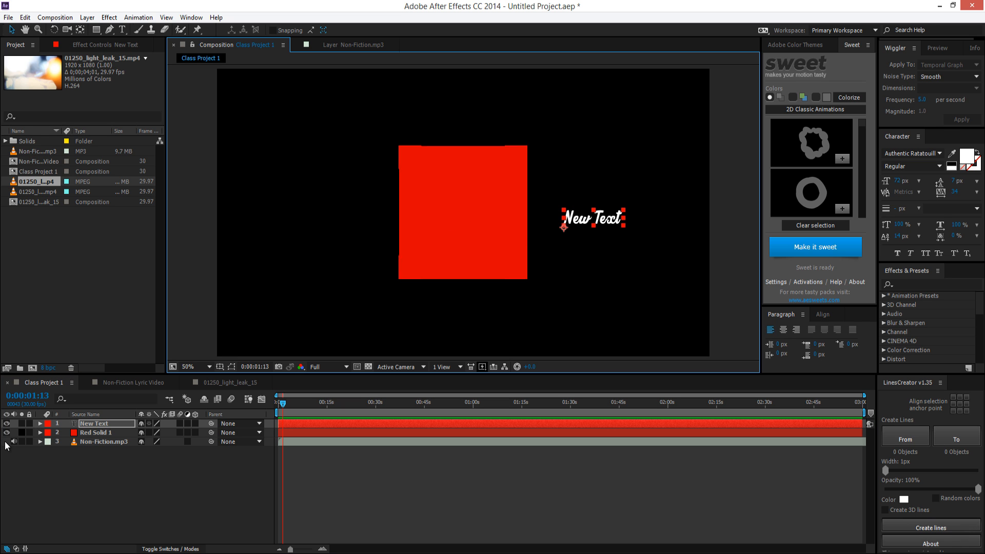
# - Apply the Stylize Glow effect to the New Text layer, and delete the effect again
pyautogui.click(109, 18)
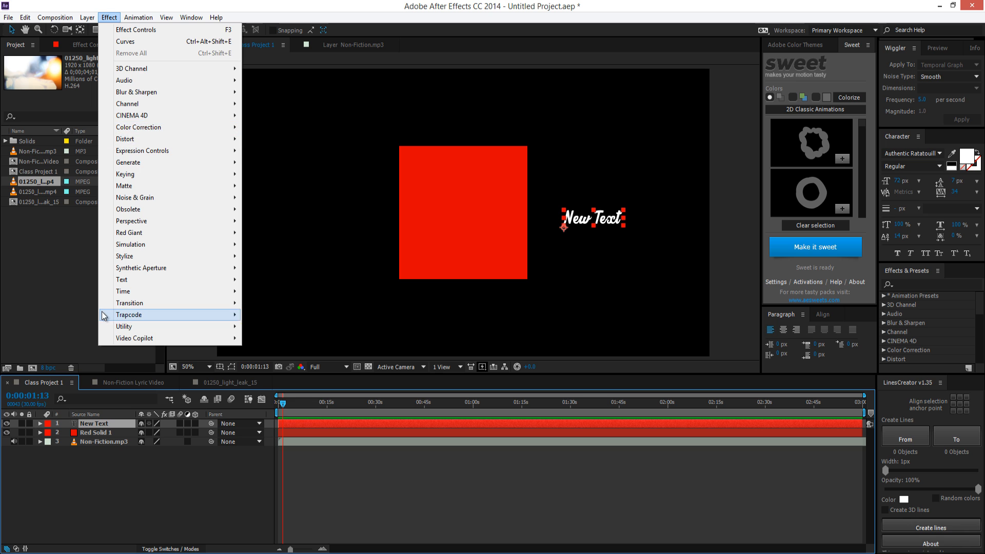
pyautogui.moveTo(132, 259)
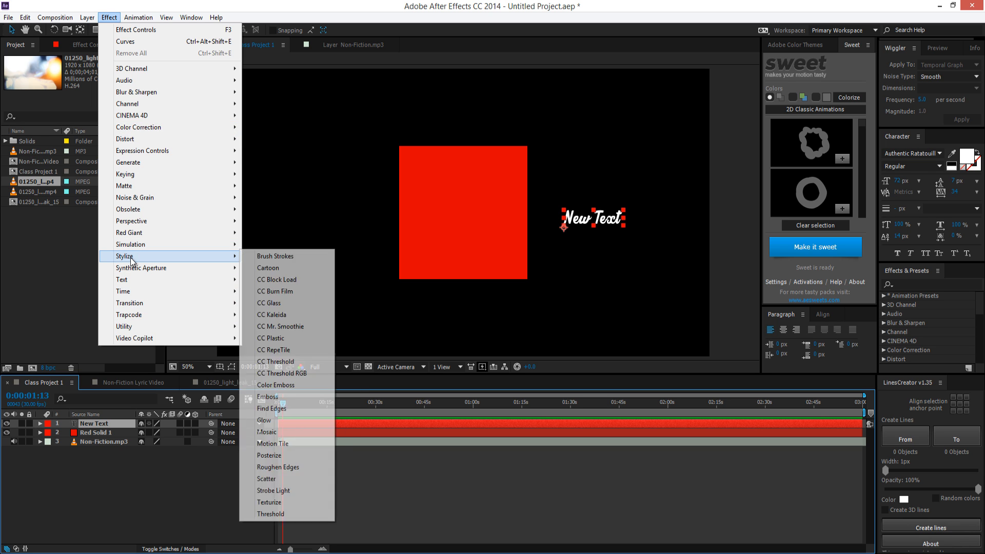
pyautogui.click(264, 420)
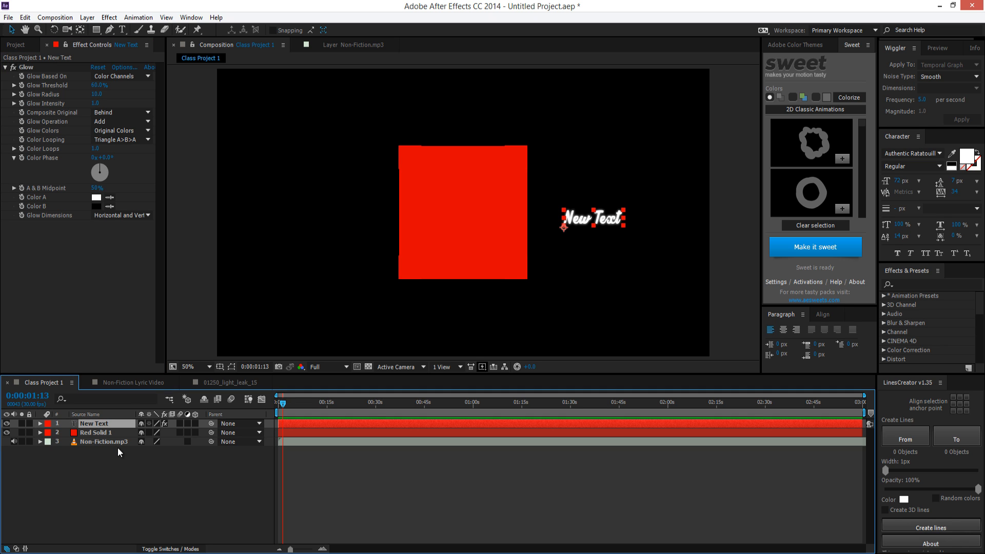
pyautogui.click(25, 67)
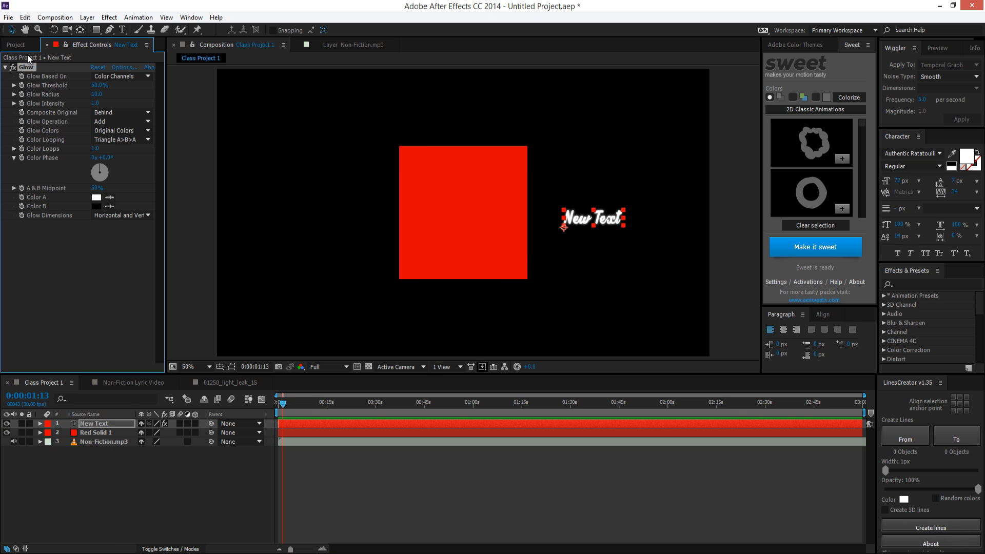
pyautogui.press('Delete')
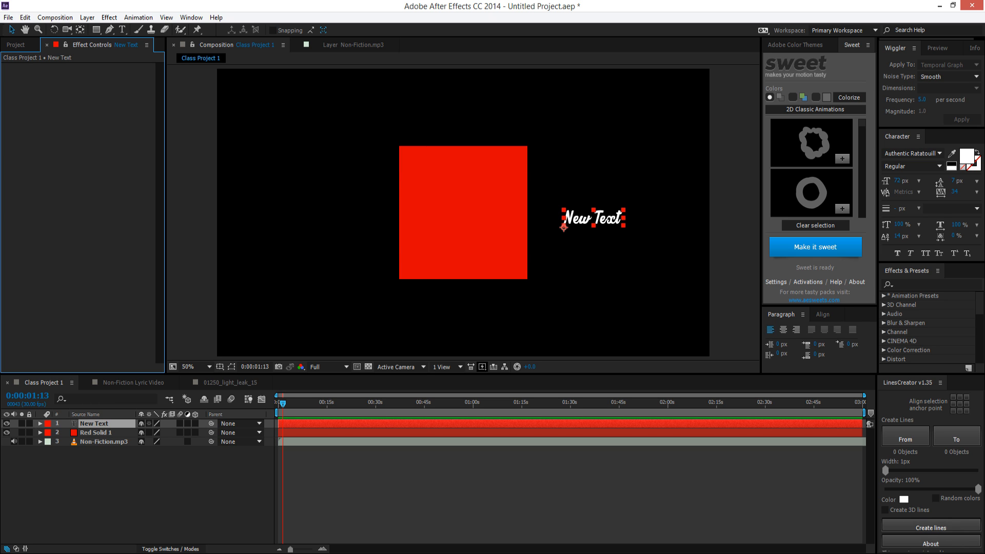
# - Add an adjustment layer above the text and solid layers and apply the Tint color correction effect to it
pyautogui.click(93, 468)
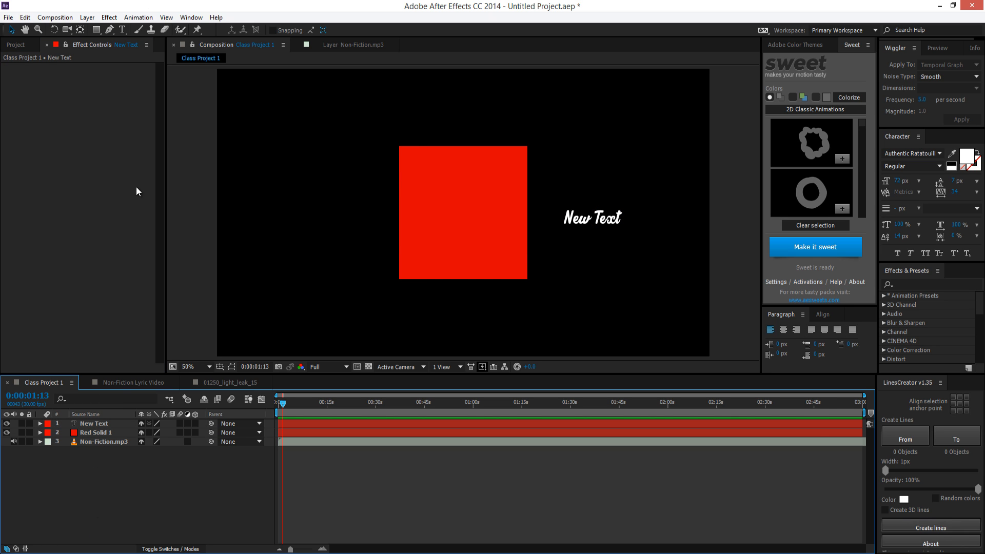
pyautogui.click(87, 17)
pyautogui.moveTo(113, 32)
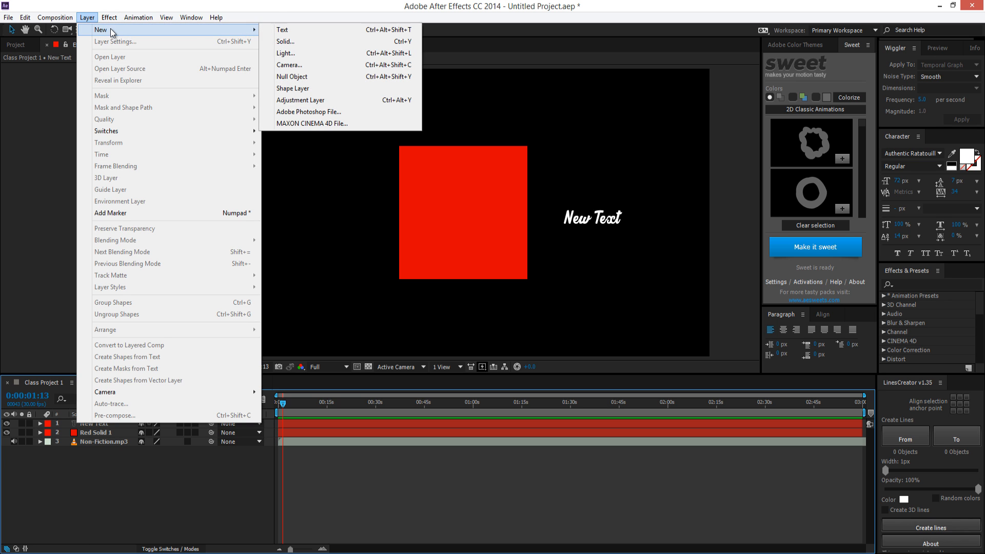
pyautogui.click(286, 100)
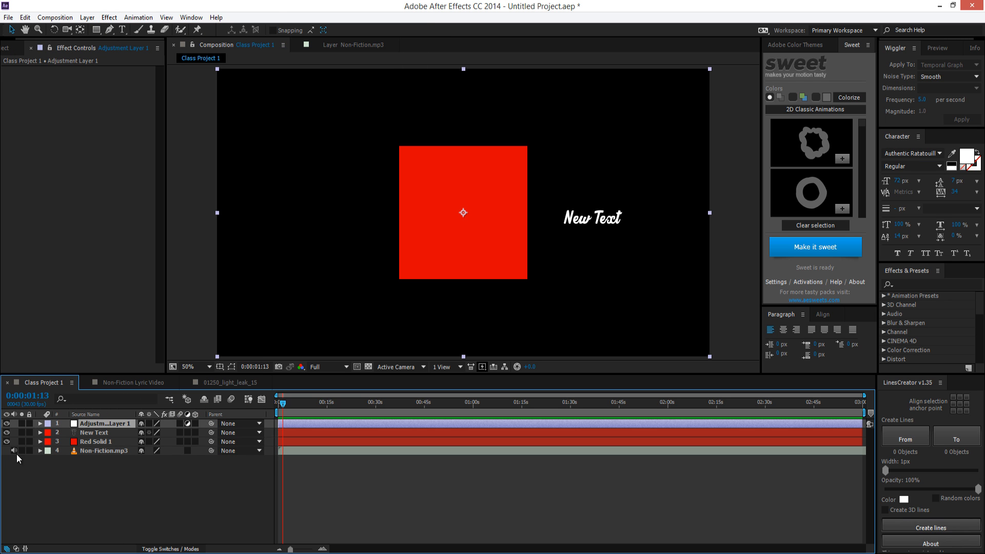
pyautogui.click(110, 18)
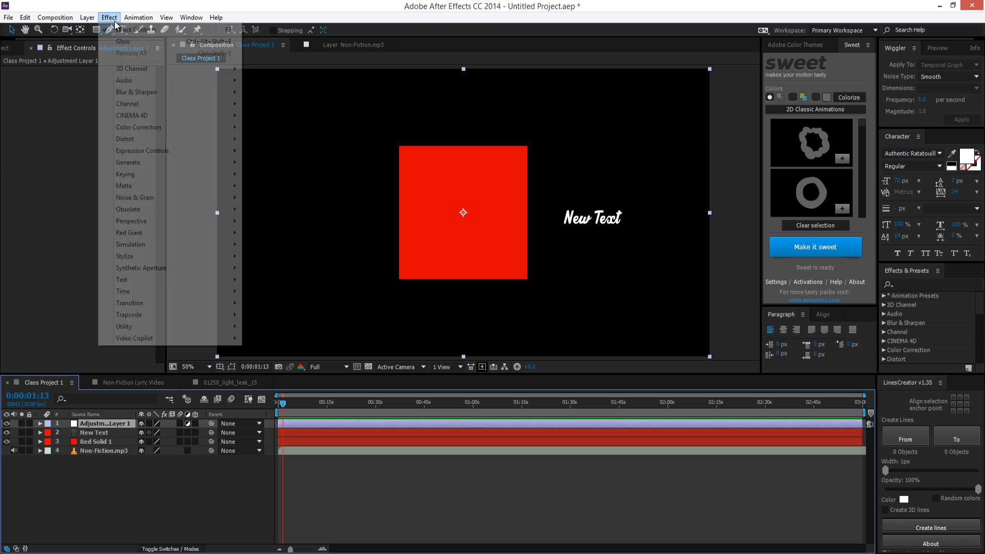
pyautogui.moveTo(143, 141)
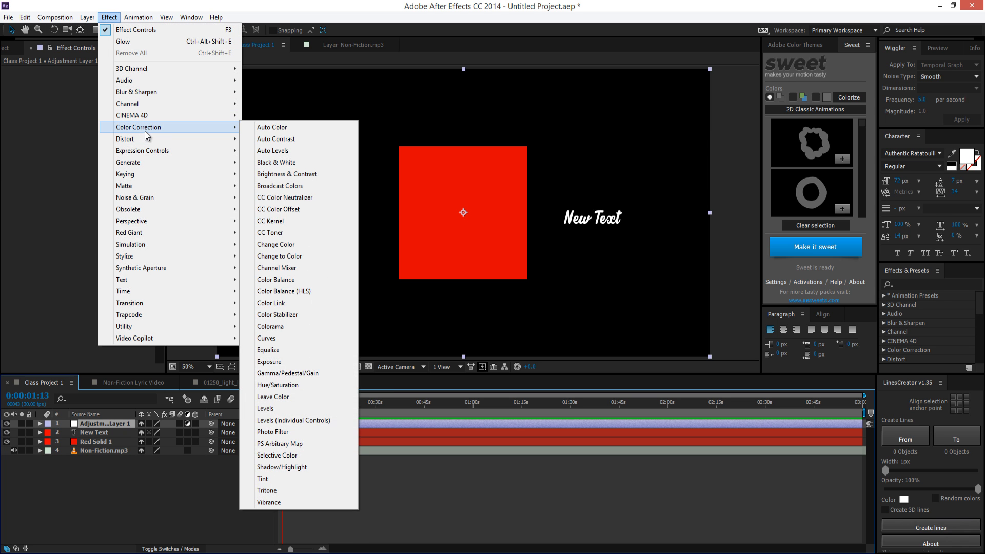
pyautogui.click(277, 479)
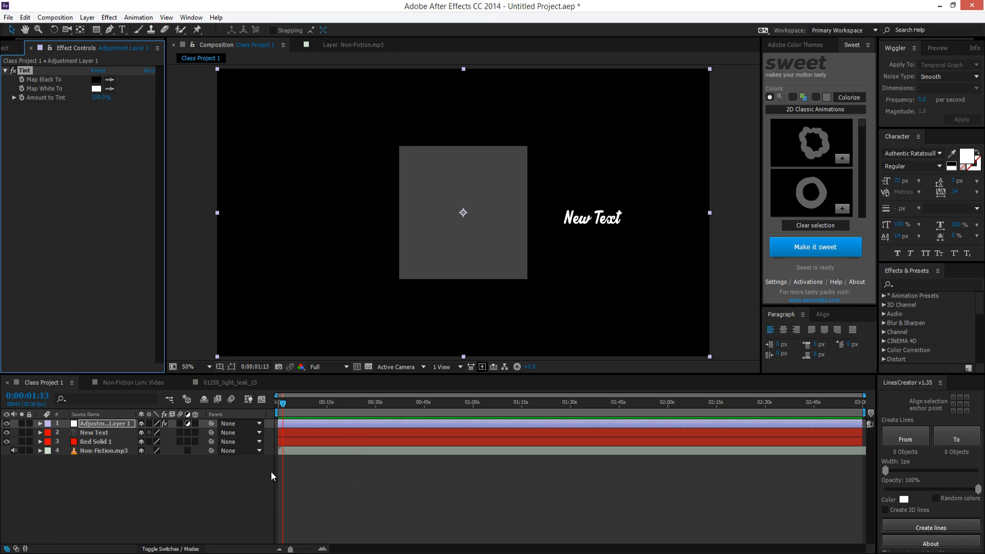
pyautogui.click(91, 424)
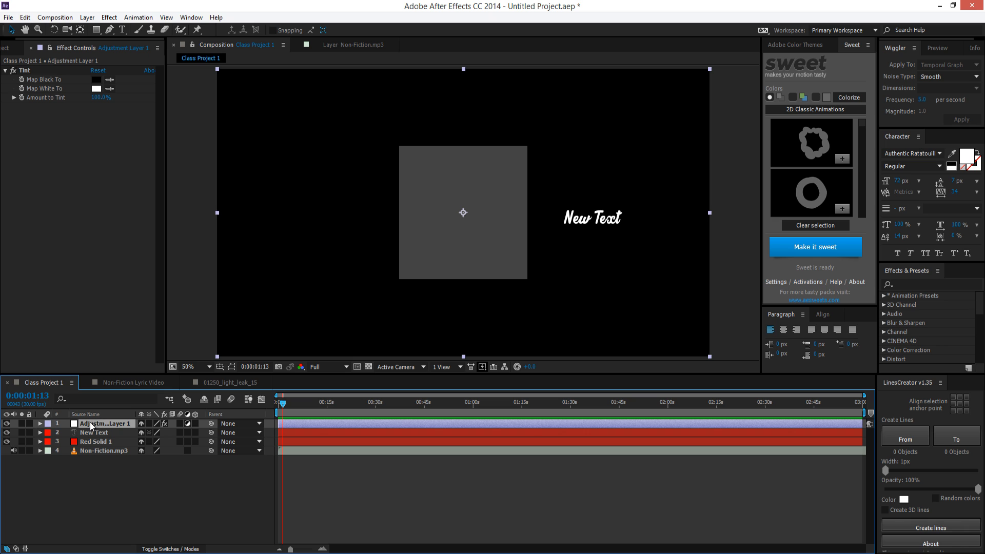
pyautogui.click(103, 442)
# - Set the adjustment layer's Tint effect to map white to blue 1738FF with Amount to Tint at 100%
pyautogui.click(102, 424)
pyautogui.moveTo(94, 99); pyautogui.dragTo(67, 101)
pyautogui.click(96, 88)
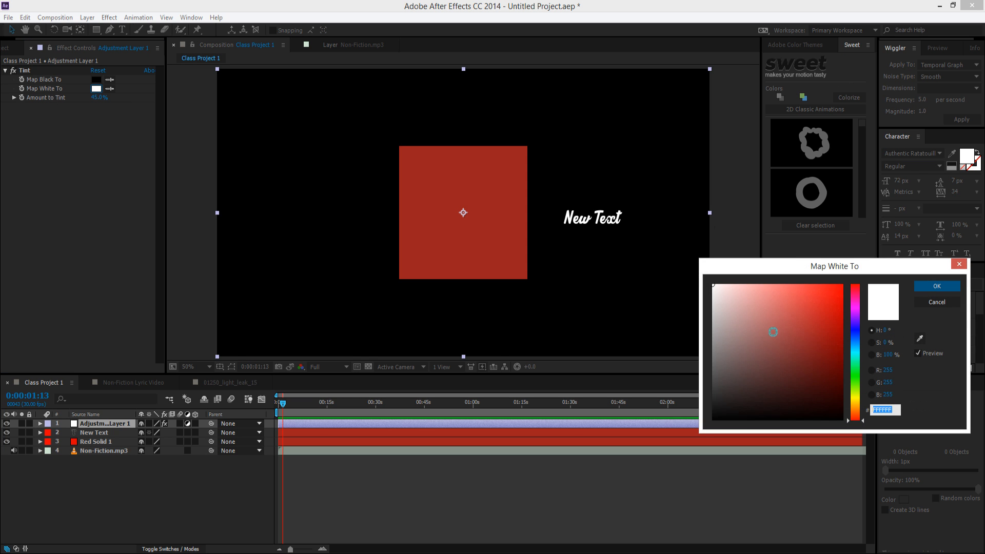
pyautogui.click(854, 333)
pyautogui.moveTo(811, 312); pyautogui.dragTo(831, 285)
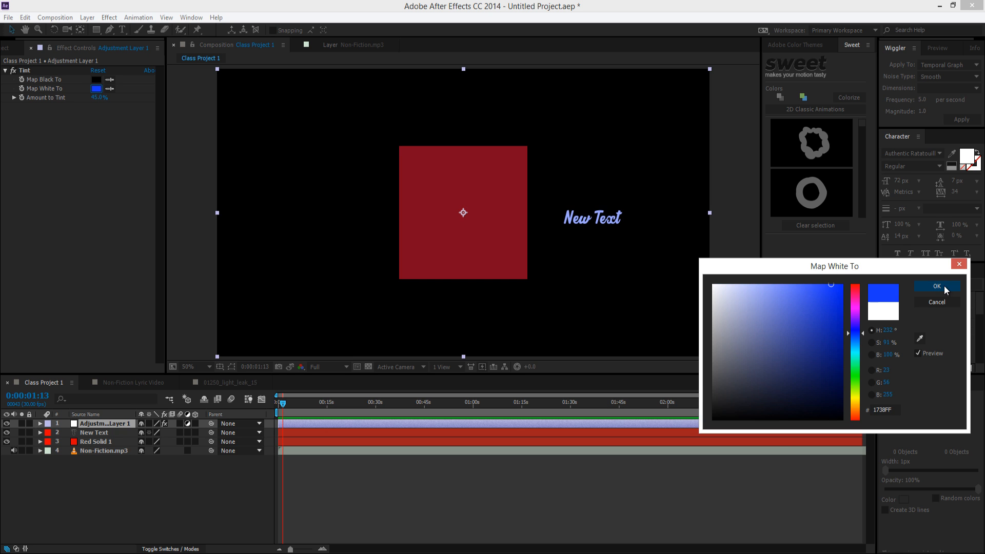
pyautogui.click(945, 288)
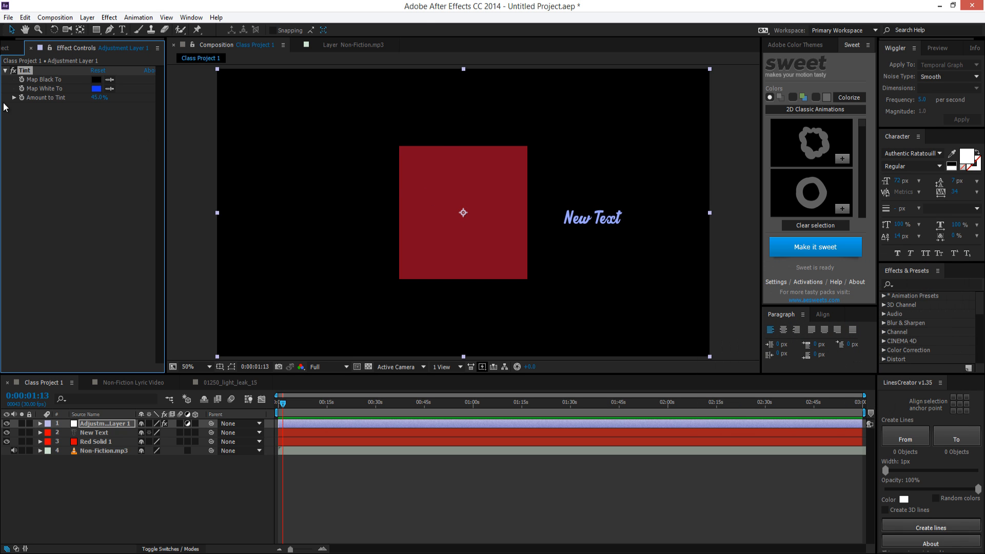
pyautogui.moveTo(97, 98); pyautogui.dragTo(195, 107)
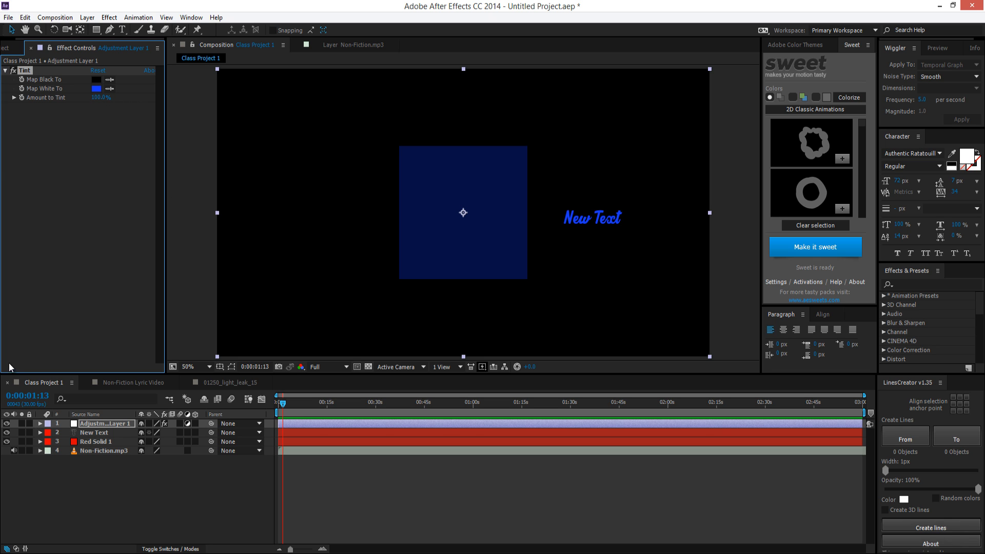
# - Hide the adjustment layer to compare the text and solid layers without the tint
pyautogui.click(7, 423)
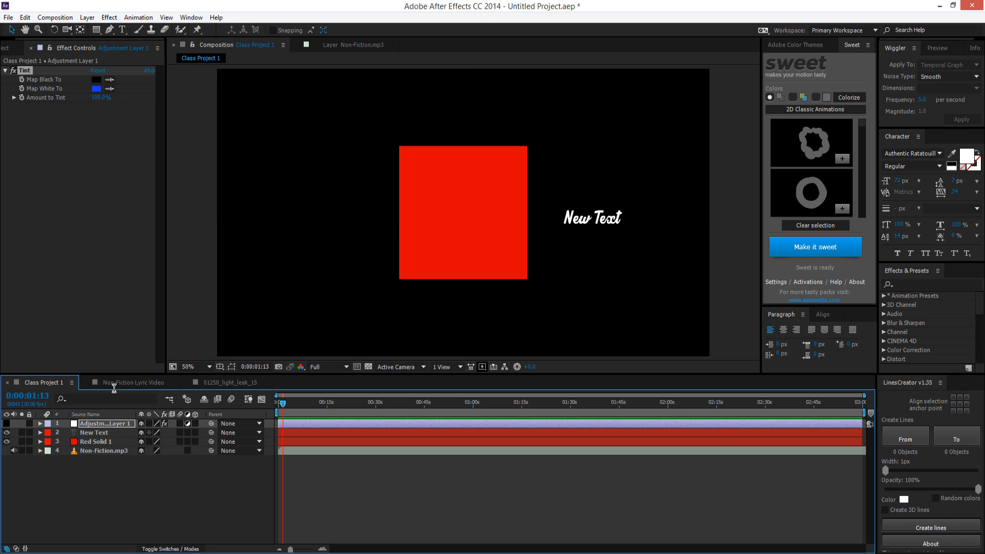
pyautogui.click(12, 422)
pyautogui.click(11, 425)
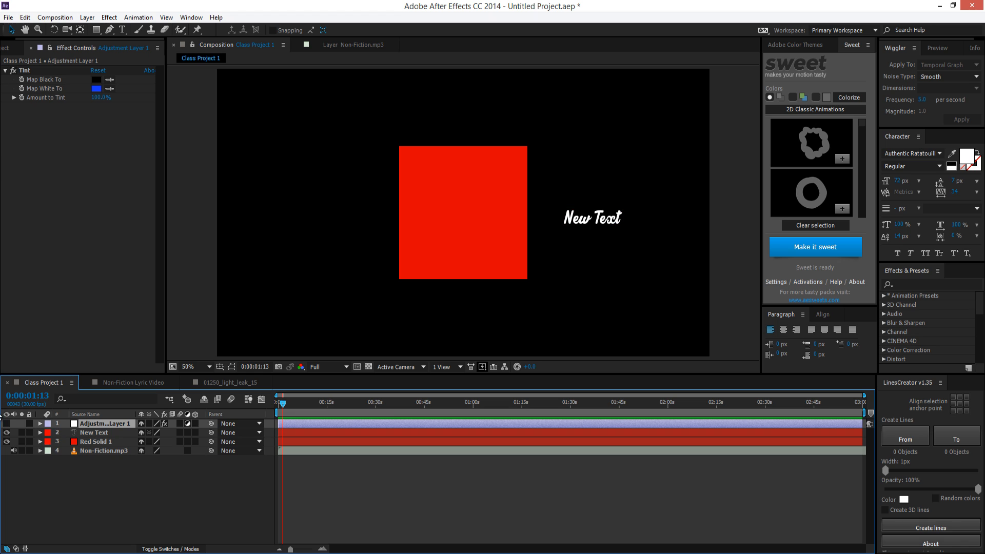
pyautogui.click(87, 435)
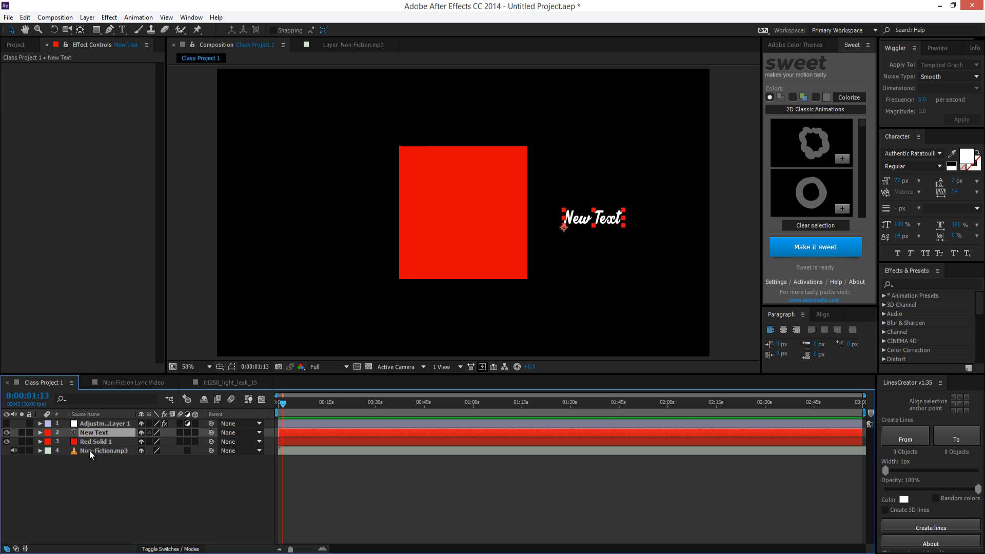
pyautogui.click(88, 451)
pyautogui.click(89, 424)
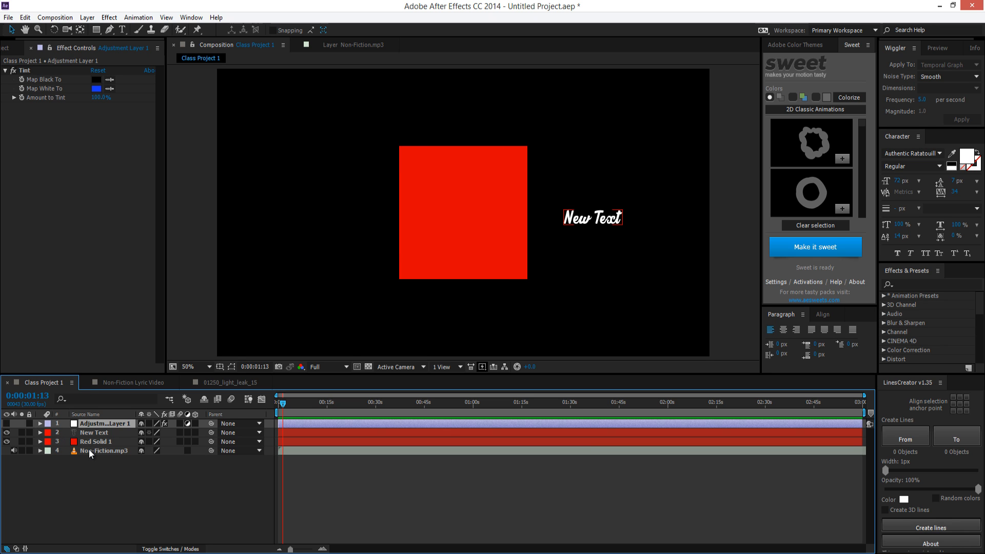
# - Move the New Text layer to the upper right of the frame and nudge the red solid slightly to the right
pyautogui.click(585, 223)
pyautogui.moveTo(584, 223); pyautogui.dragTo(627, 104)
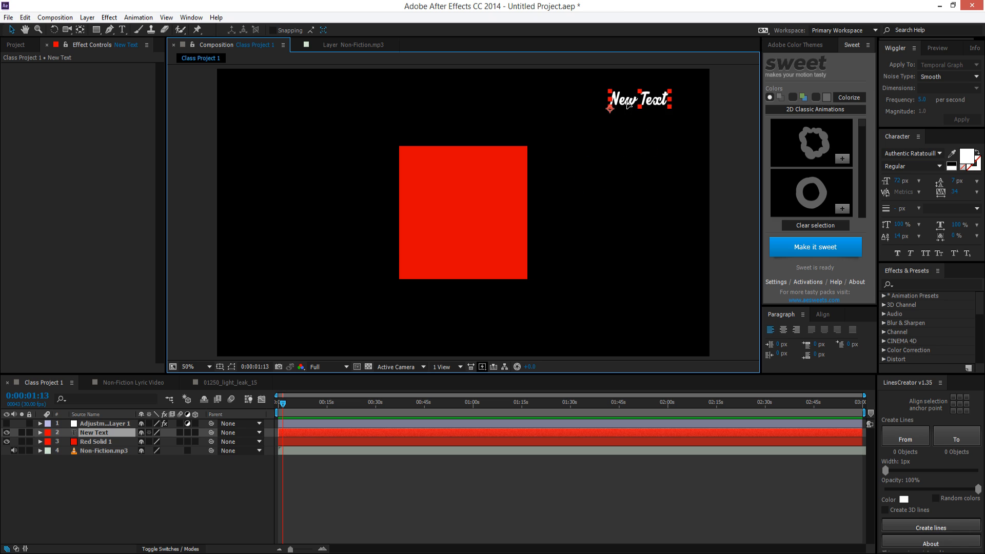
pyautogui.moveTo(481, 186); pyautogui.dragTo(485, 186)
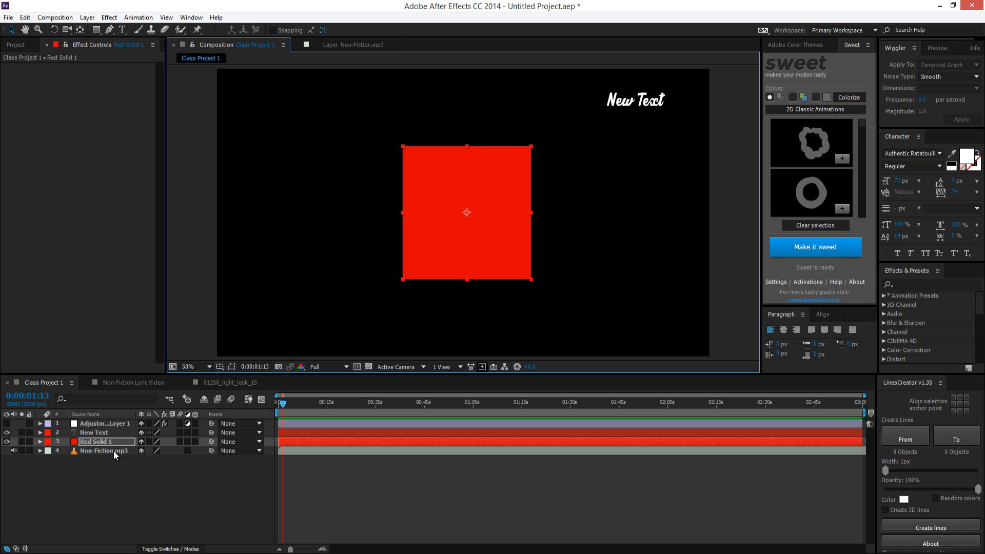
# - Expand the red solid layer in the timeline to show its individual Transform properties
pyautogui.moveTo(112, 443); pyautogui.dragTo(67, 463)
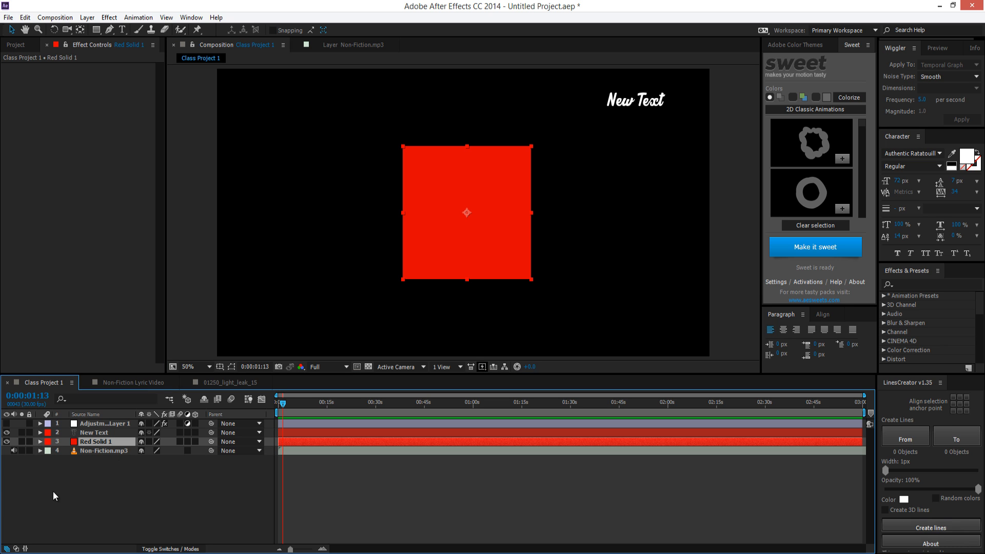
pyautogui.click(68, 433)
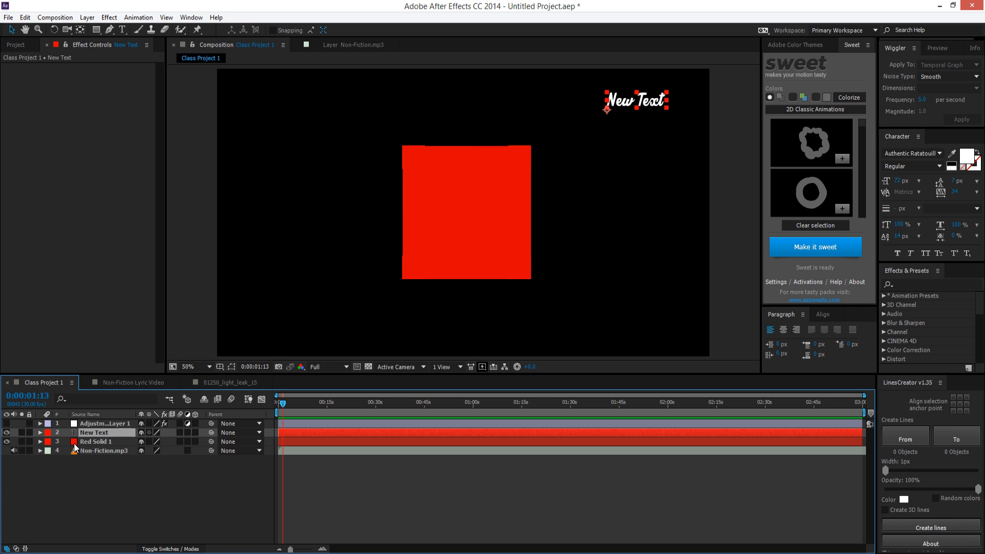
pyautogui.click(62, 443)
pyautogui.click(40, 442)
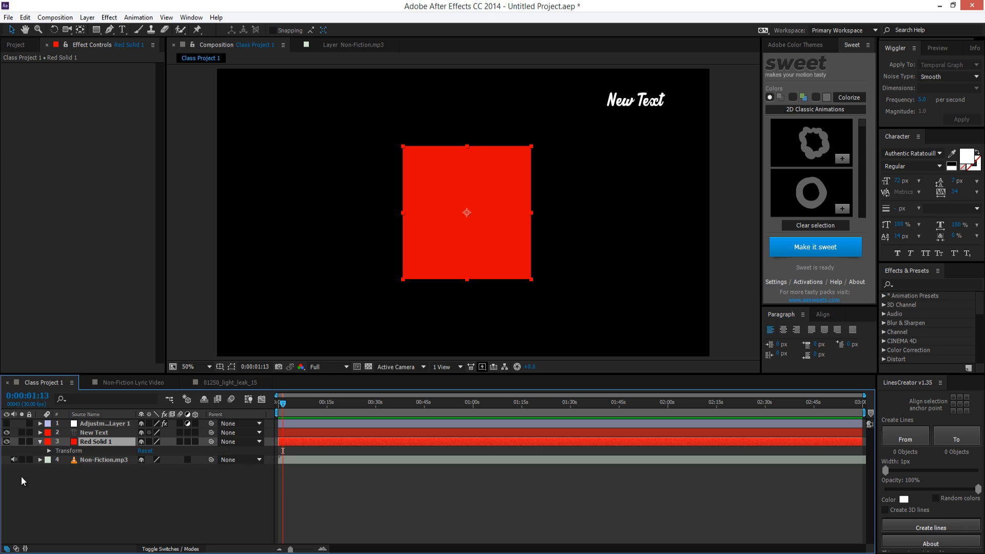
pyautogui.click(50, 450)
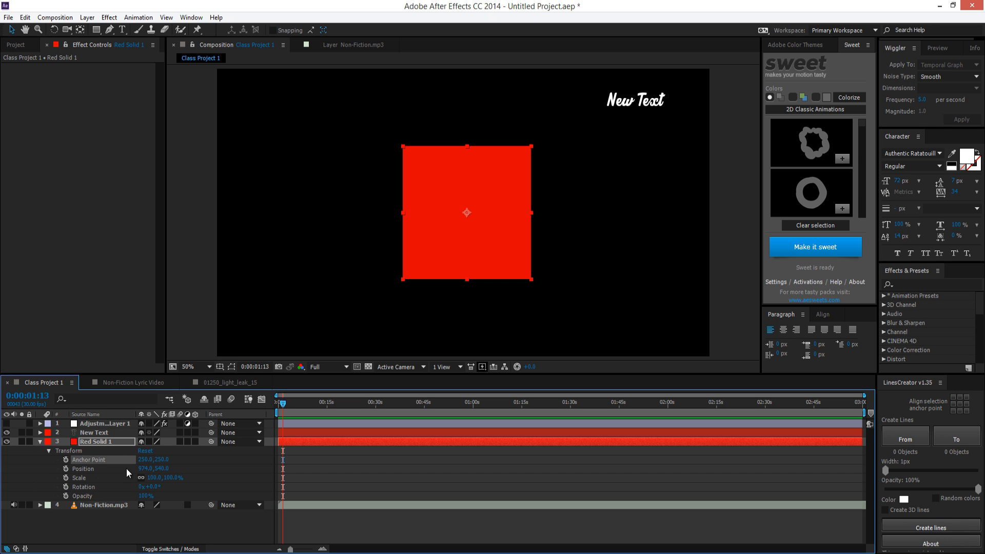
# - Enable Position keyframing on the red solid, and at 0:00:00:19 move it to the frame's left edge, about 248, 542
pyautogui.click(95, 471)
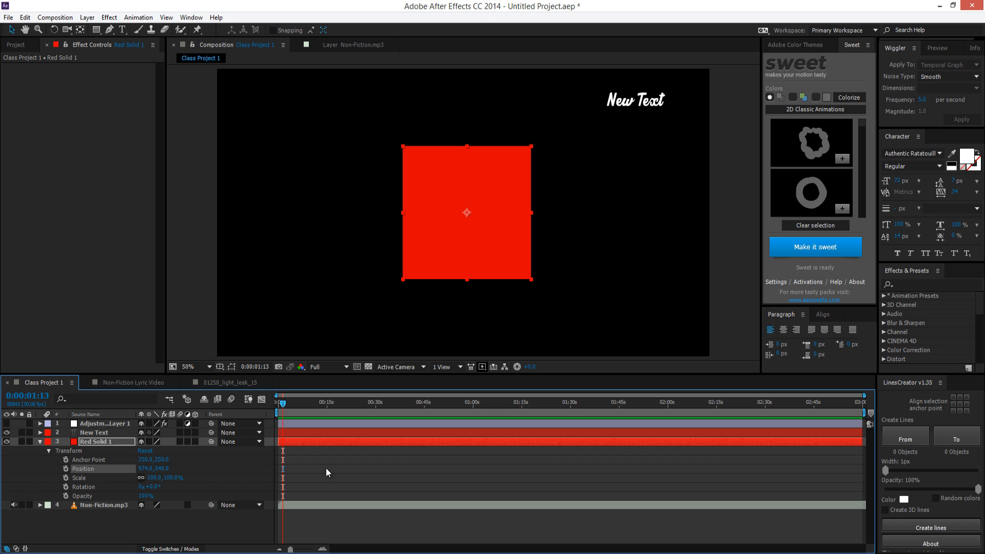
pyautogui.click(66, 469)
pyautogui.moveTo(282, 471); pyautogui.dragTo(281, 472)
pyautogui.moveTo(282, 404); pyautogui.dragTo(281, 406)
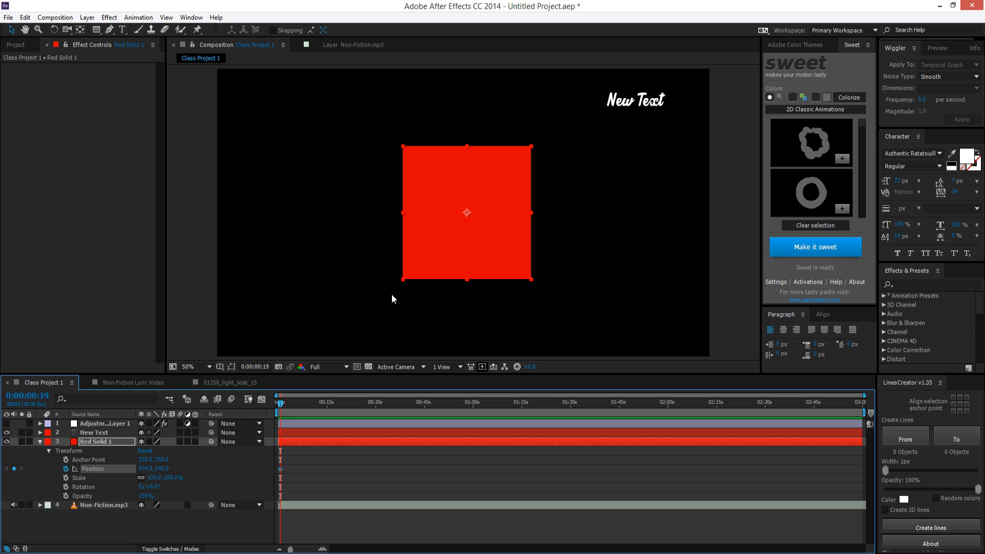
pyautogui.moveTo(459, 259); pyautogui.dragTo(272, 259)
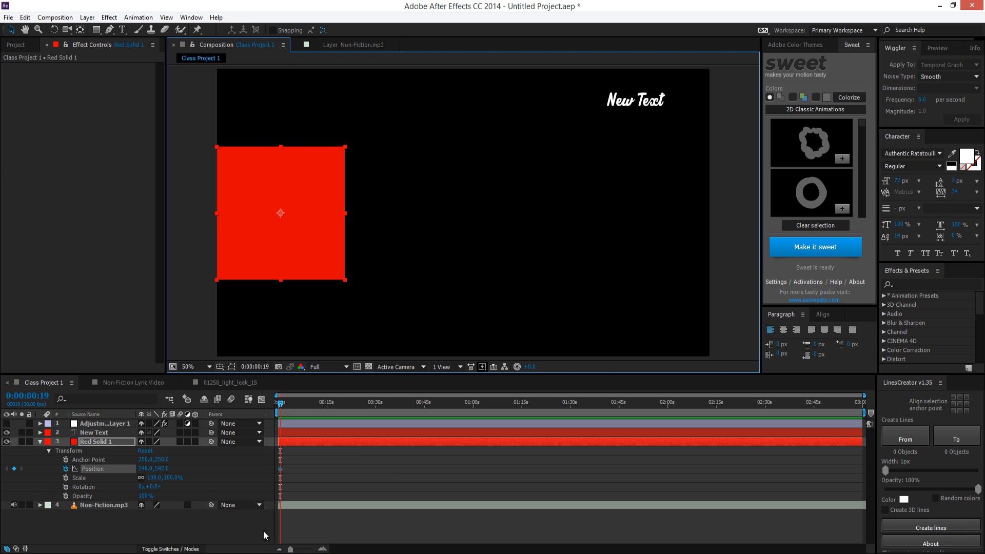
# - Remove the red solid's existing Position keyframing and restart it with a keyframe at 0:00:00:00
pyautogui.click(322, 548)
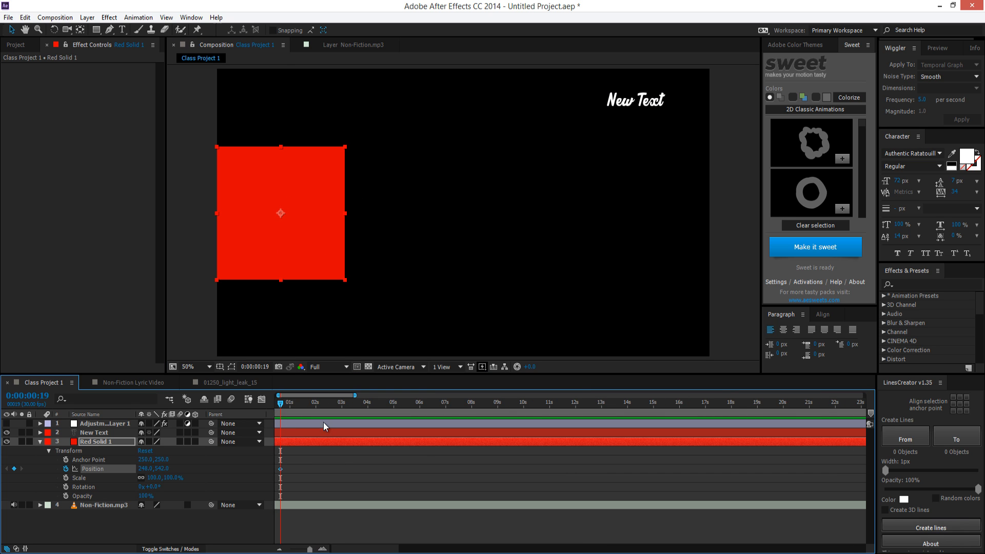
pyautogui.click(313, 406)
pyautogui.moveTo(314, 405); pyautogui.dragTo(316, 405)
pyautogui.click(14, 468)
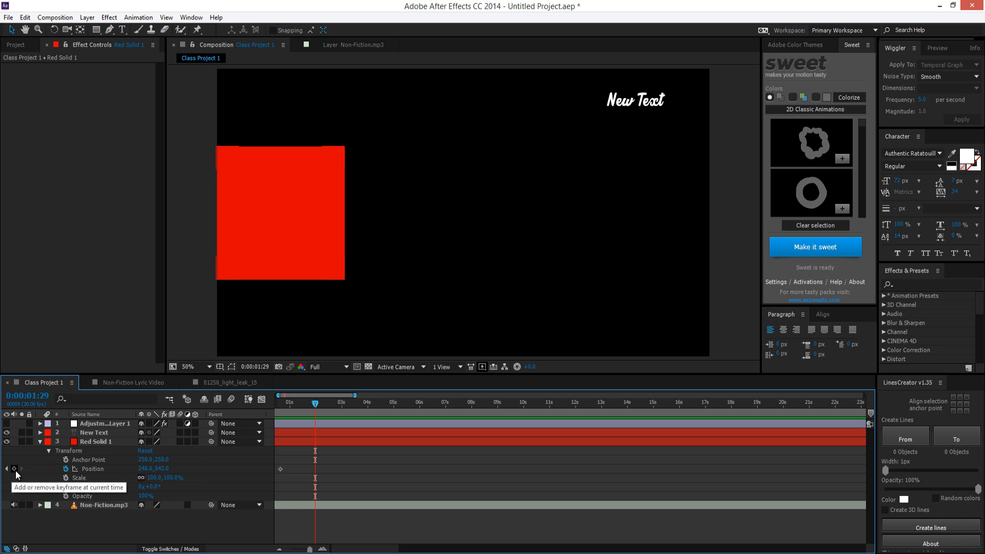
pyautogui.click(66, 469)
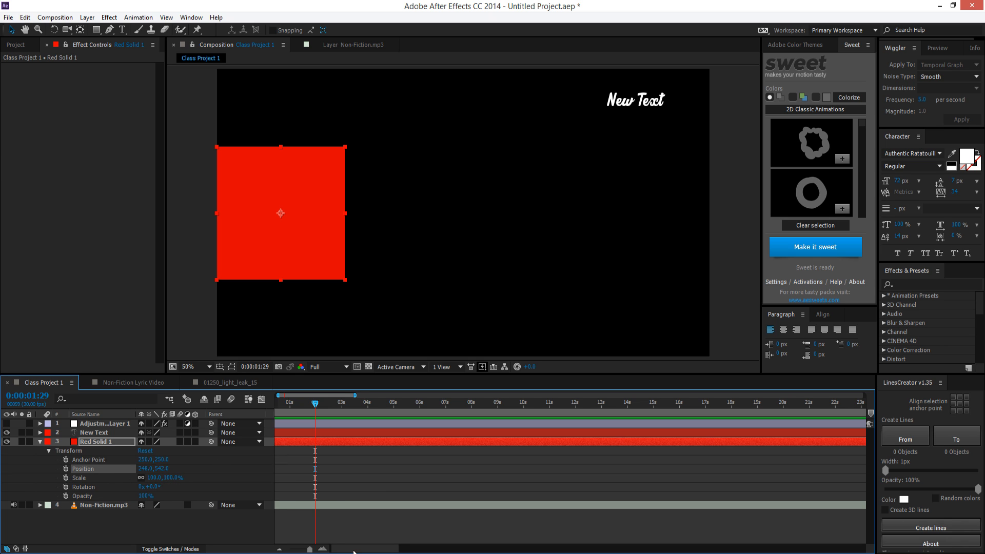
pyautogui.moveTo(354, 548); pyautogui.dragTo(307, 549)
pyautogui.press('Home')
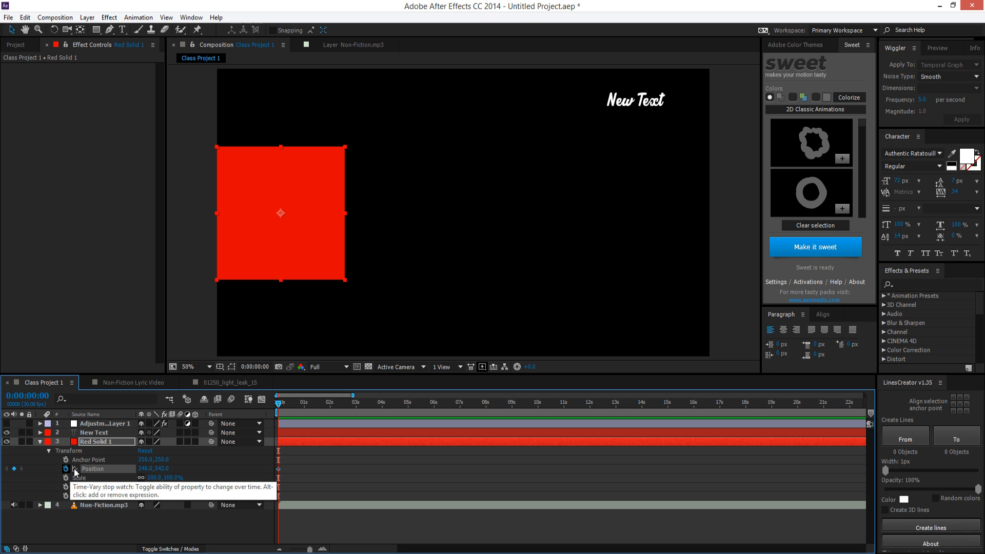
# - Add a Position keyframe for the red solid at 0:00:01:29 with X about 1622, and preview the movement
pyautogui.click(330, 405)
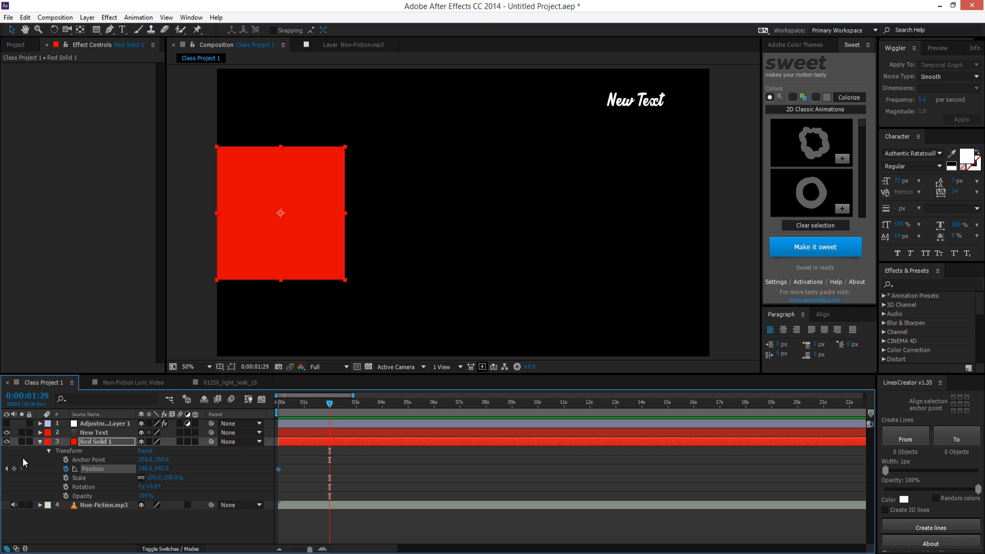
pyautogui.click(14, 469)
pyautogui.moveTo(135, 466); pyautogui.dragTo(860, 469)
pyautogui.moveTo(284, 404); pyautogui.dragTo(330, 408)
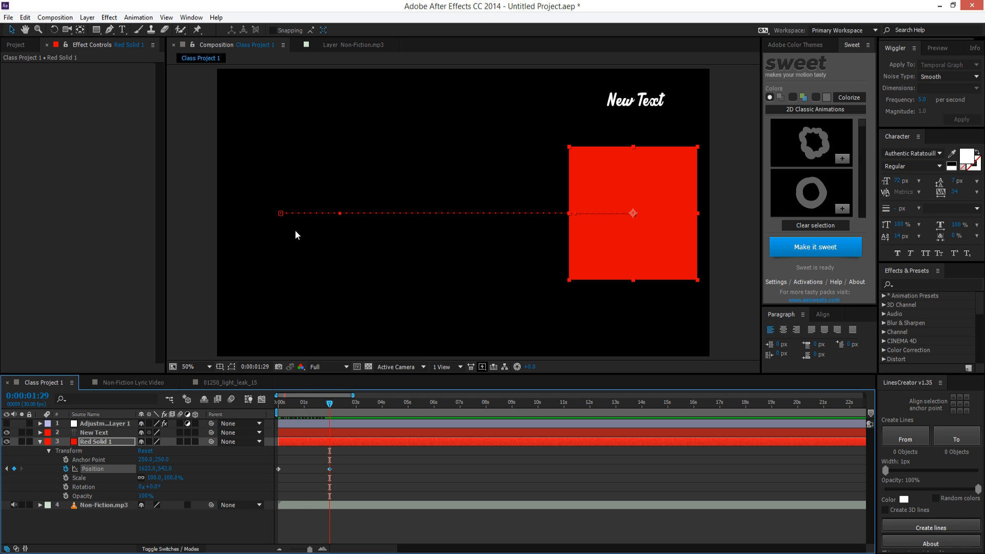
# - Add a Position keyframe at 0:00:01:00 with Y about 1001 to curve the red solid's path downward, and preview it
pyautogui.moveTo(289, 404); pyautogui.dragTo(307, 414)
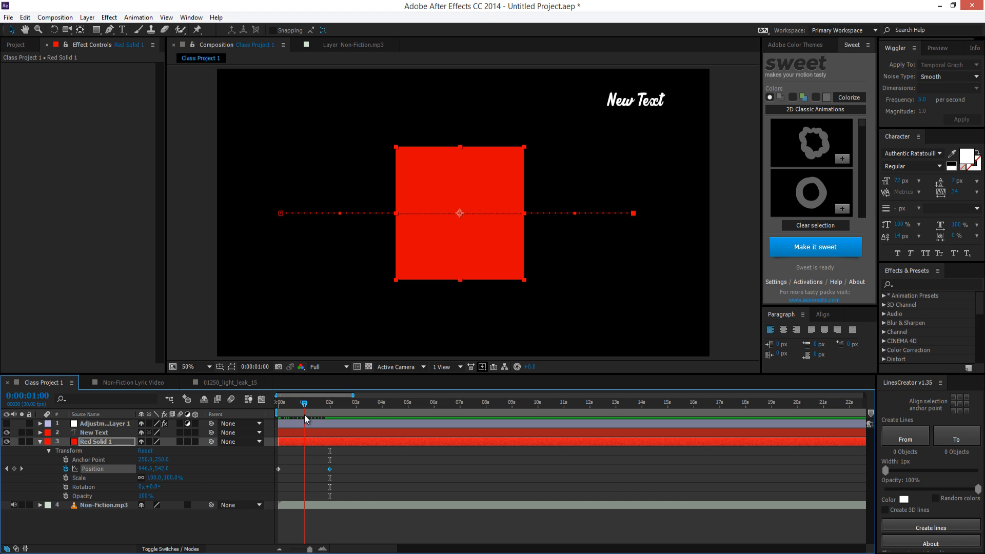
pyautogui.click(14, 468)
pyautogui.moveTo(162, 469); pyautogui.dragTo(338, 521)
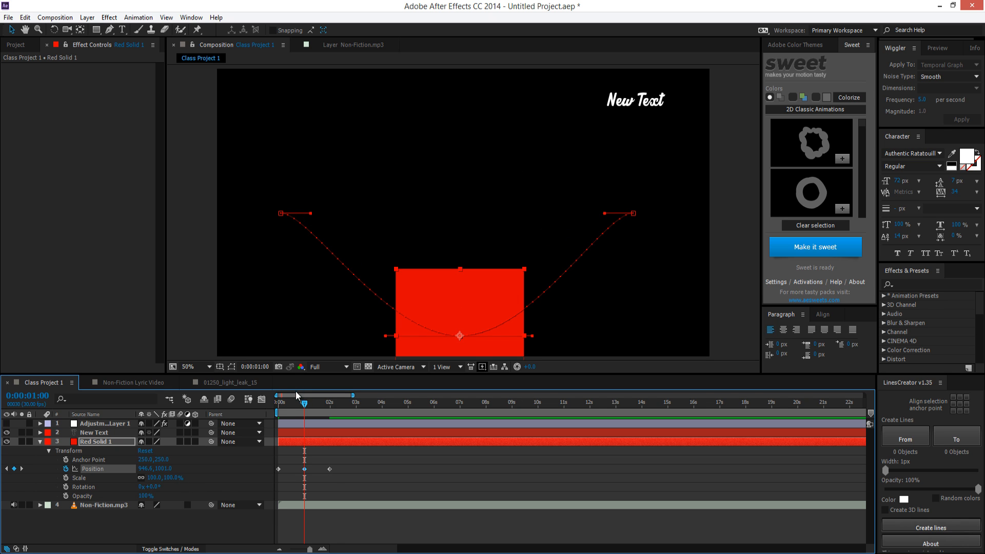
pyautogui.moveTo(280, 405)
pyautogui.mouseDown()
pyautogui.moveTo(342, 412)
pyautogui.moveTo(276, 412)
pyautogui.moveTo(333, 409)
pyautogui.moveTo(264, 399)
pyautogui.mouseUp()
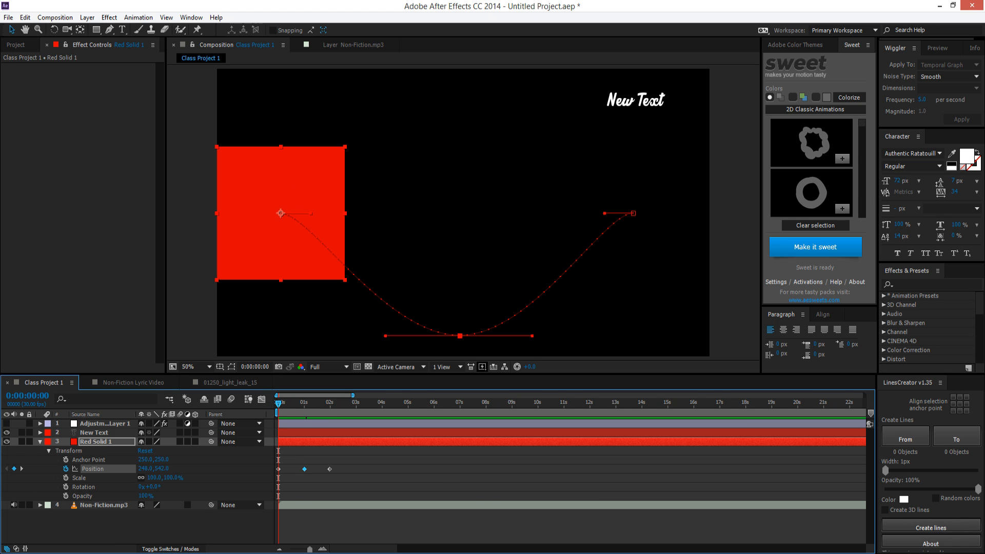
# - Enable Scale keyframing on the red solid at 0:00:00:00 and set its scale to about 16%
pyautogui.click(293, 485)
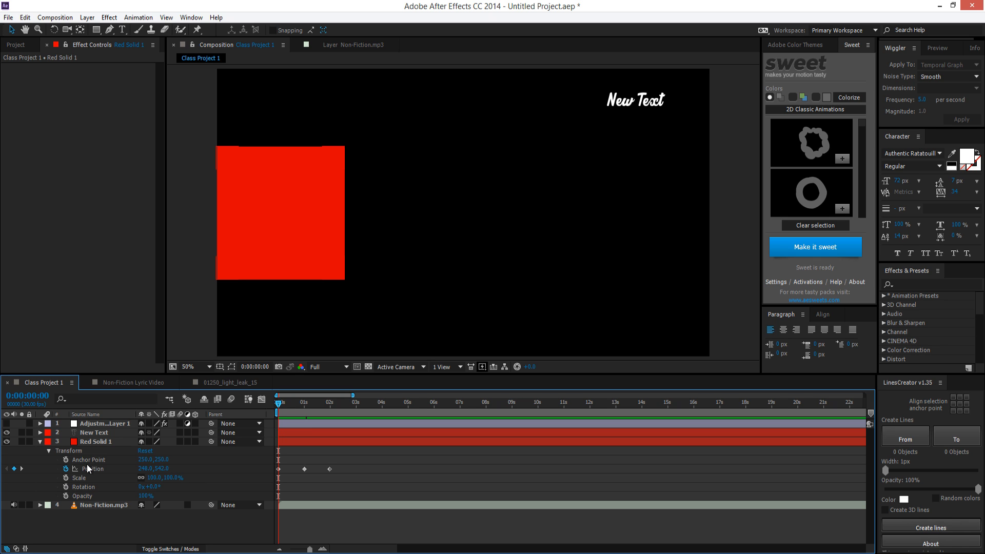
pyautogui.click(263, 243)
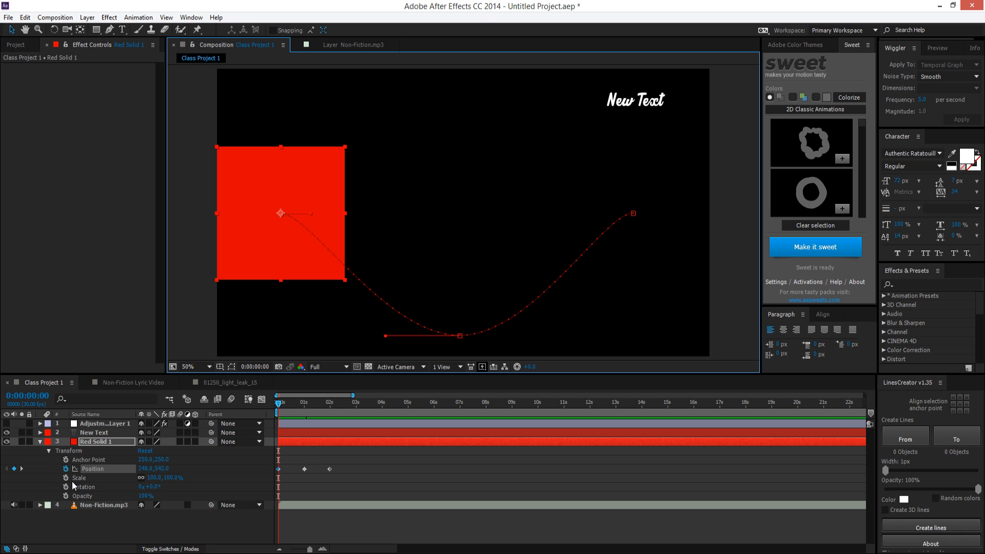
pyautogui.click(66, 477)
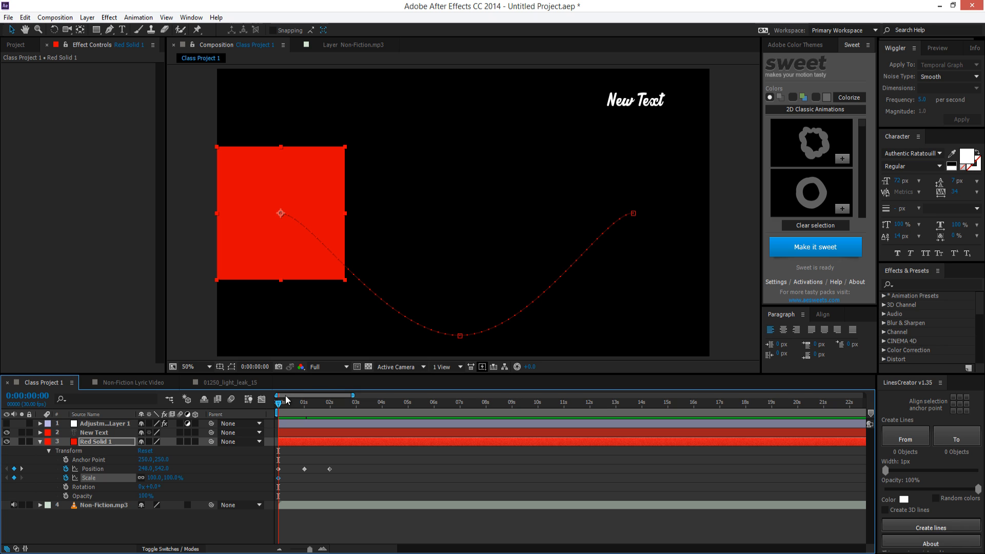
pyautogui.moveTo(153, 477); pyautogui.dragTo(112, 485)
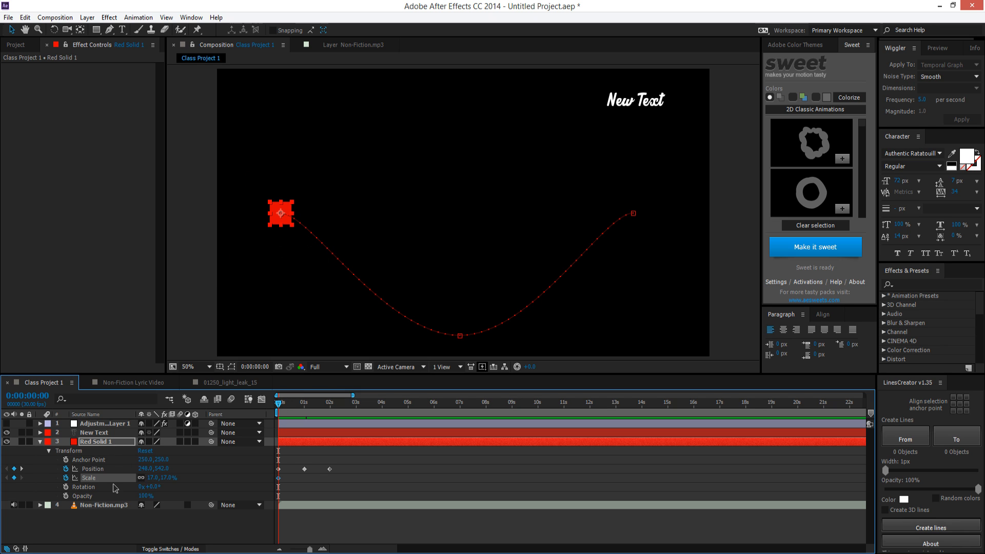
pyautogui.click(219, 472)
# - Keyframe the red solid's Scale at about 164% at 0:00:01:00 and about 17% at 0:00:01:29
pyautogui.moveTo(292, 404); pyautogui.dragTo(307, 408)
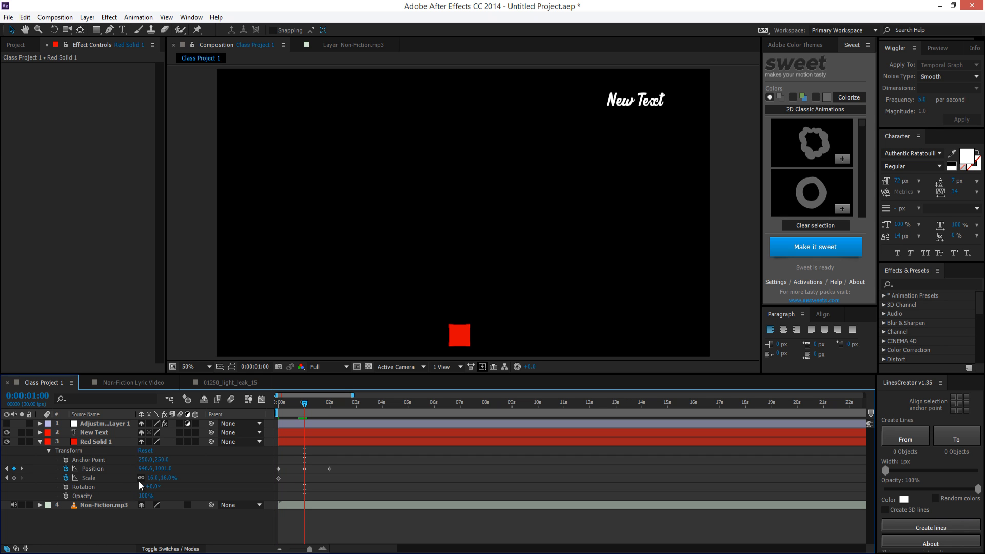
pyautogui.click(14, 477)
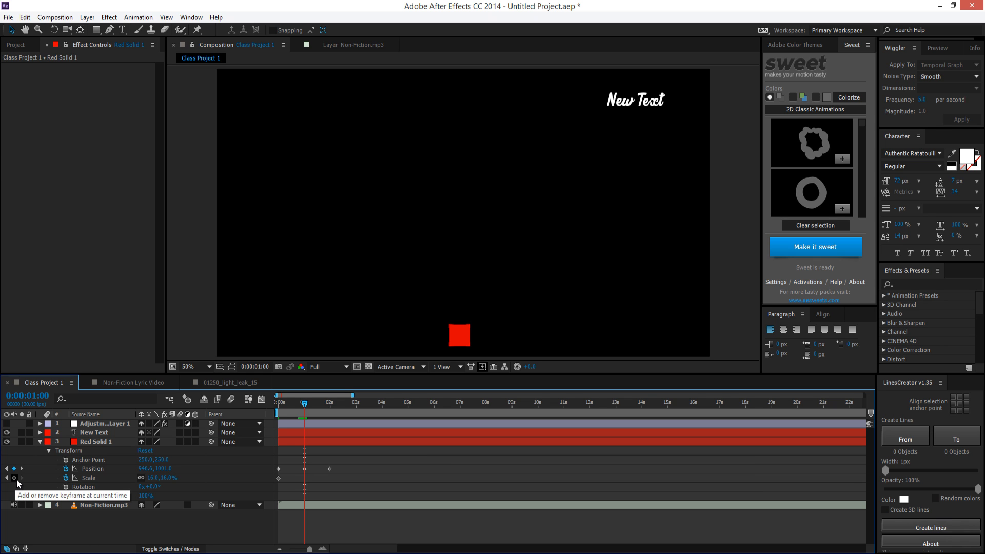
pyautogui.moveTo(171, 477); pyautogui.dragTo(236, 469)
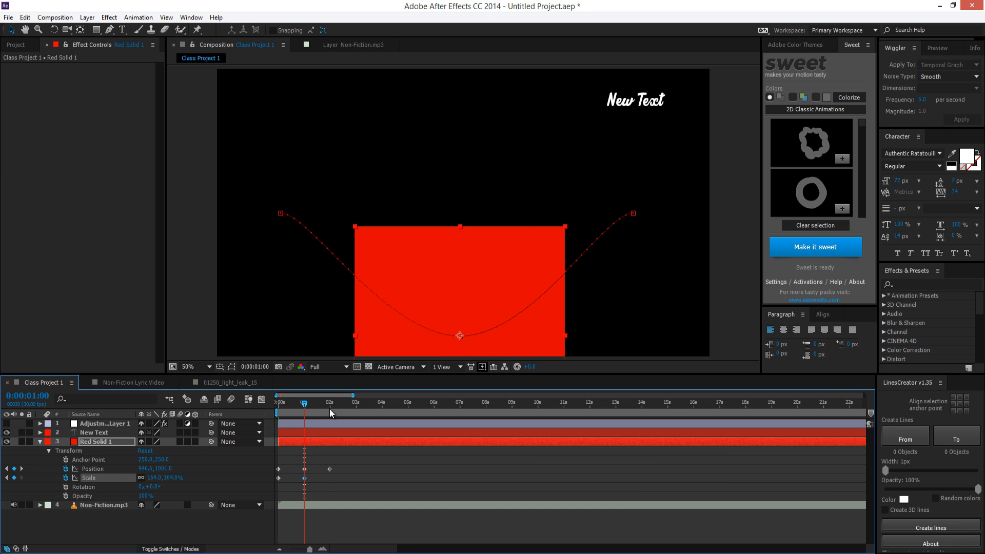
pyautogui.click(329, 409)
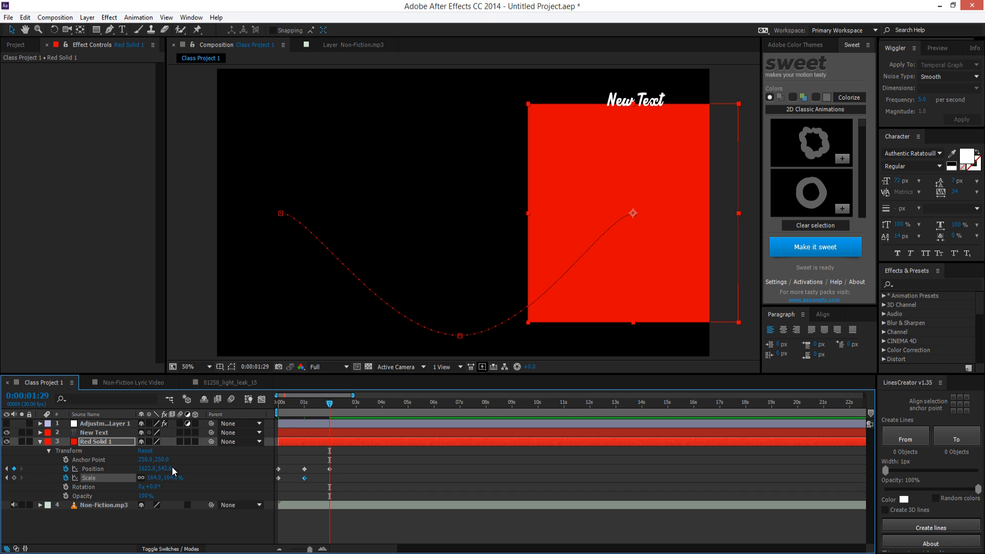
pyautogui.moveTo(171, 477); pyautogui.dragTo(102, 482)
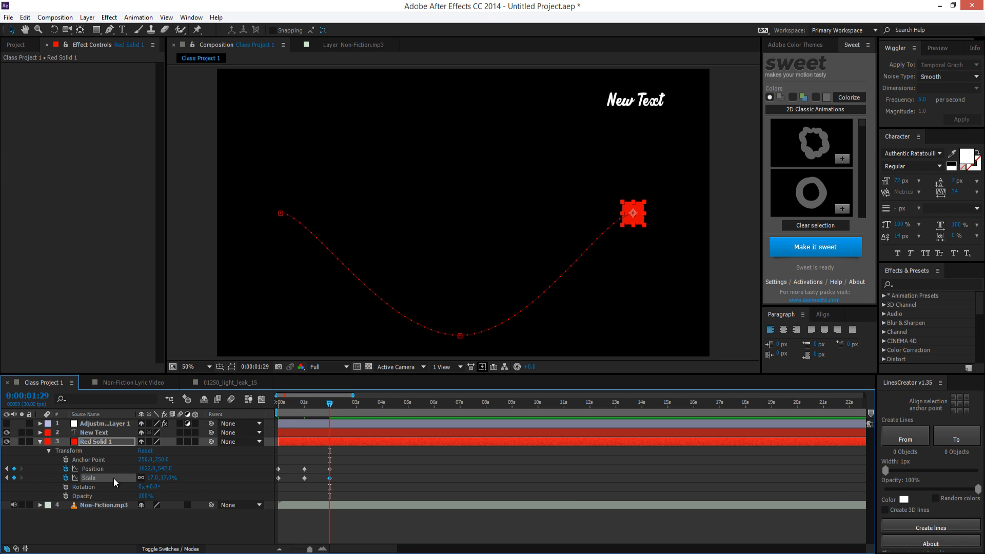
# - Keyframe the red solid's Position at 0:00:02:22 by moving it to about 977, 186, and shift that keyframe slightly later in time
pyautogui.click(275, 402)
pyautogui.moveTo(276, 402); pyautogui.dragTo(349, 402)
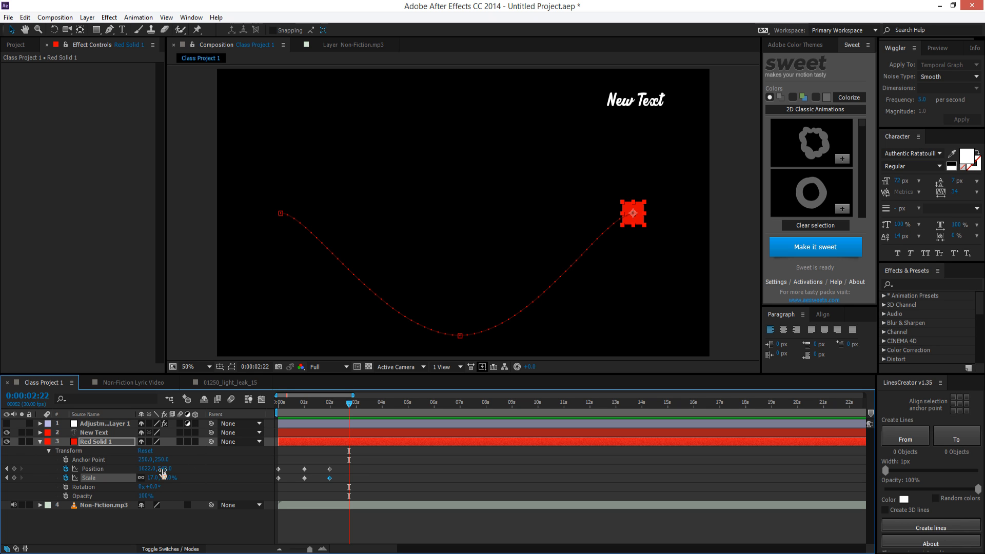
pyautogui.moveTo(163, 468); pyautogui.dragTo(96, 465)
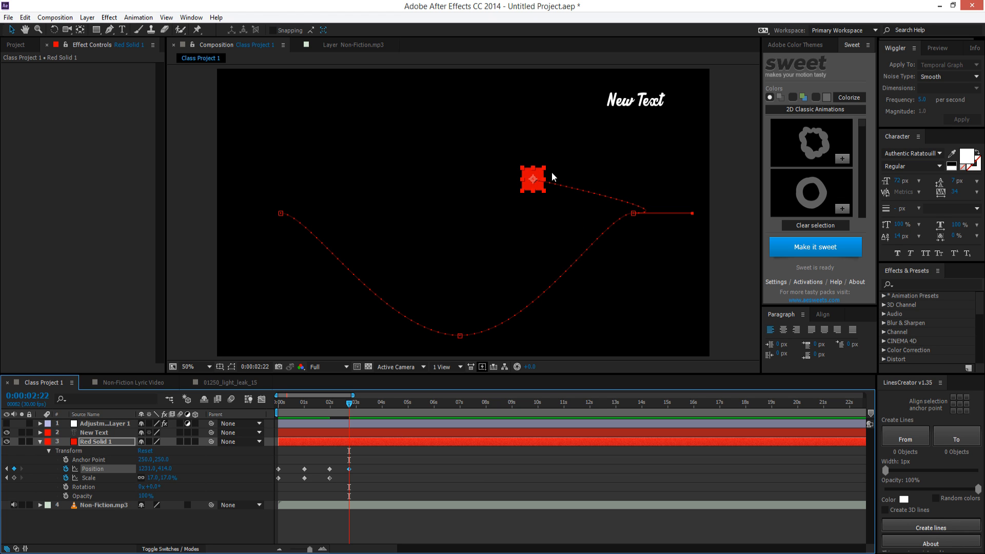
pyautogui.moveTo(541, 185); pyautogui.dragTo(454, 255)
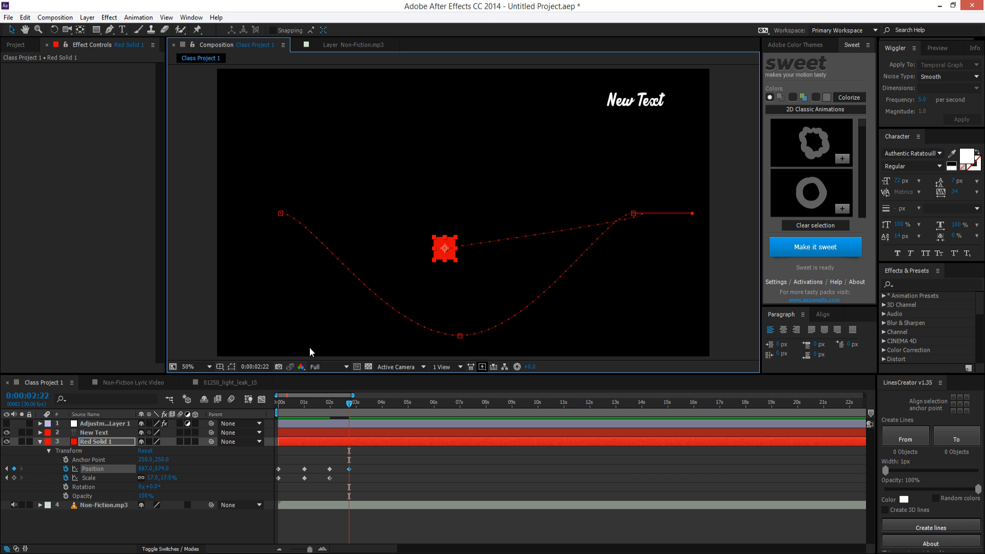
pyautogui.moveTo(444, 260); pyautogui.dragTo(463, 168)
pyautogui.hotkey('ctrl', 'z')
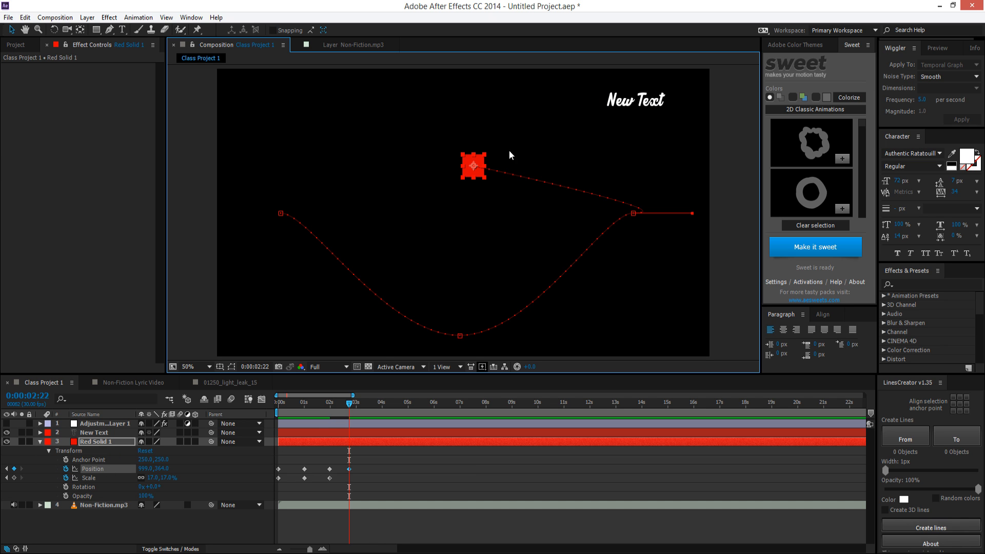
pyautogui.moveTo(468, 176); pyautogui.dragTo(464, 128)
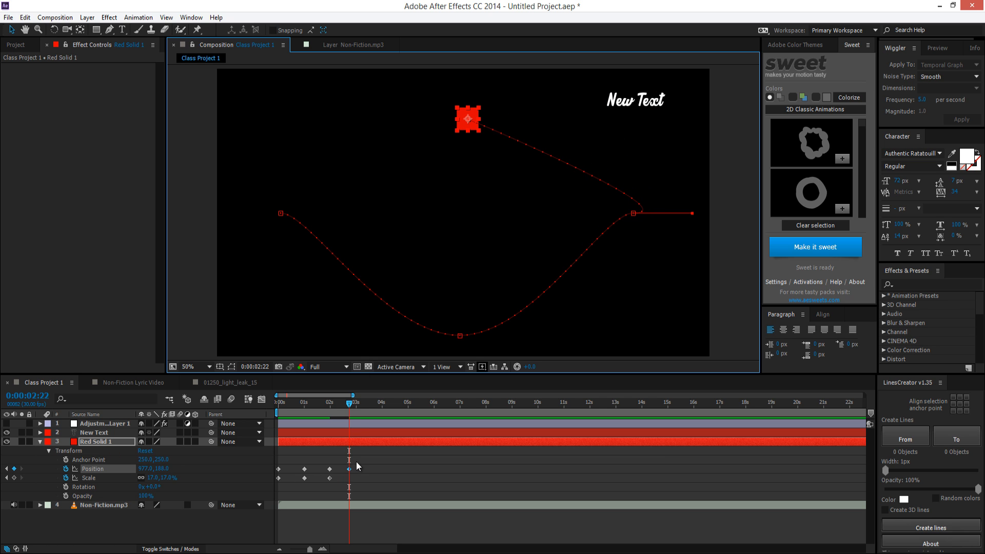
pyautogui.press('Delete')
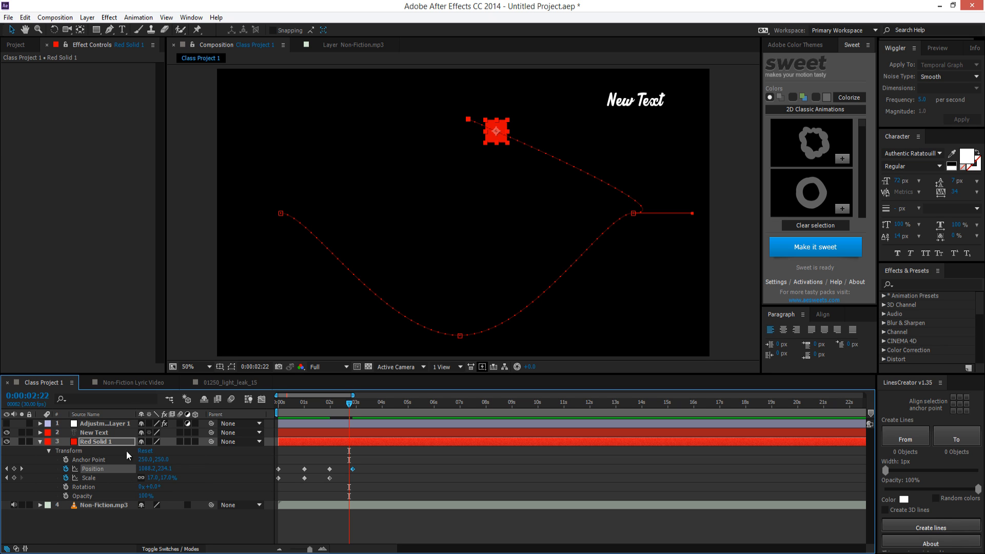
# - Make the adjustment layer visible again and enable keyframing for its Tint effect's Map White To color at 0:00:02:22
pyautogui.click(109, 423)
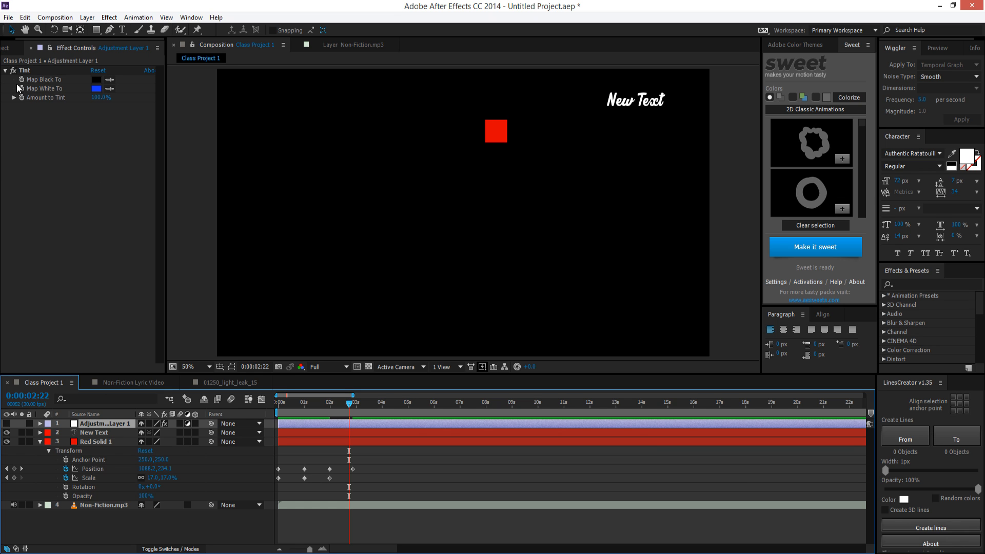
pyautogui.click(12, 424)
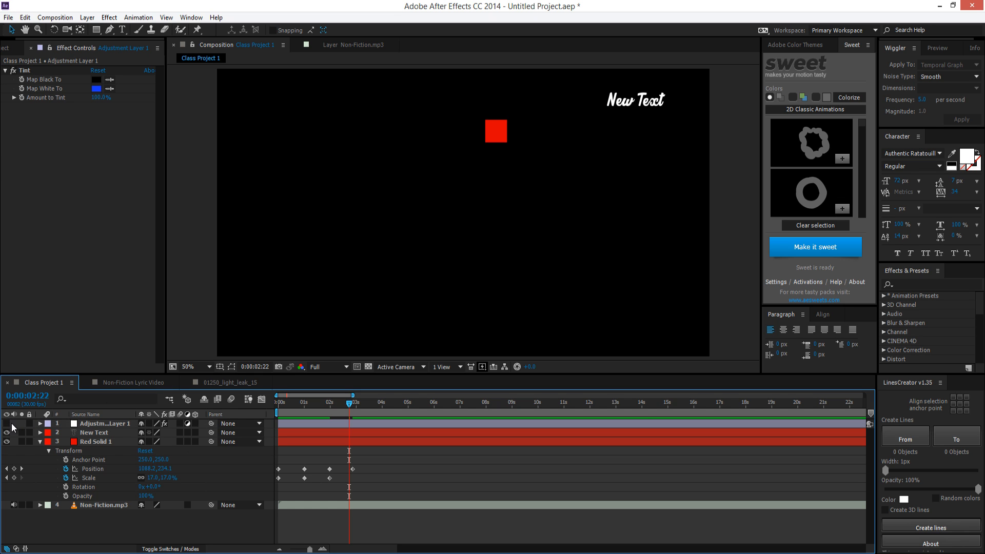
pyautogui.click(6, 423)
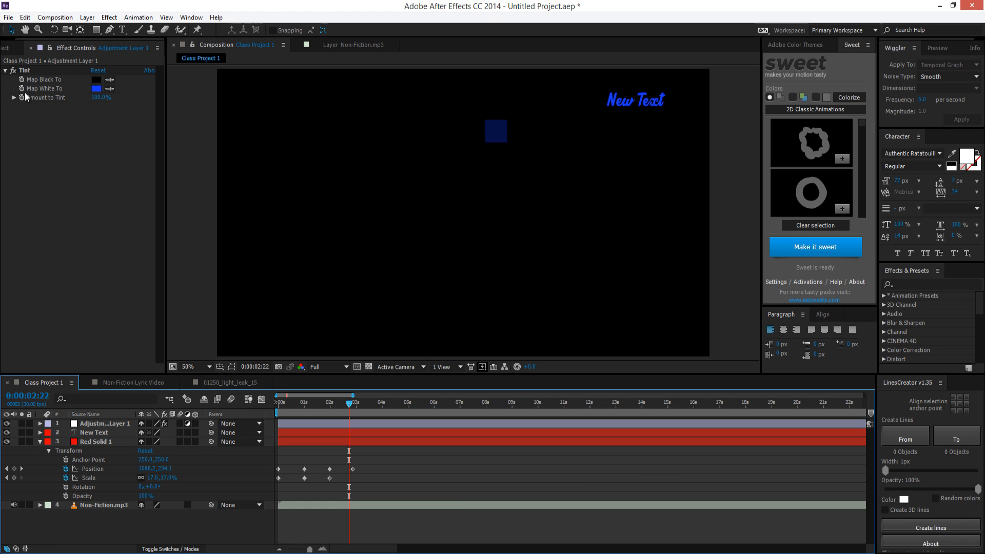
pyautogui.click(111, 423)
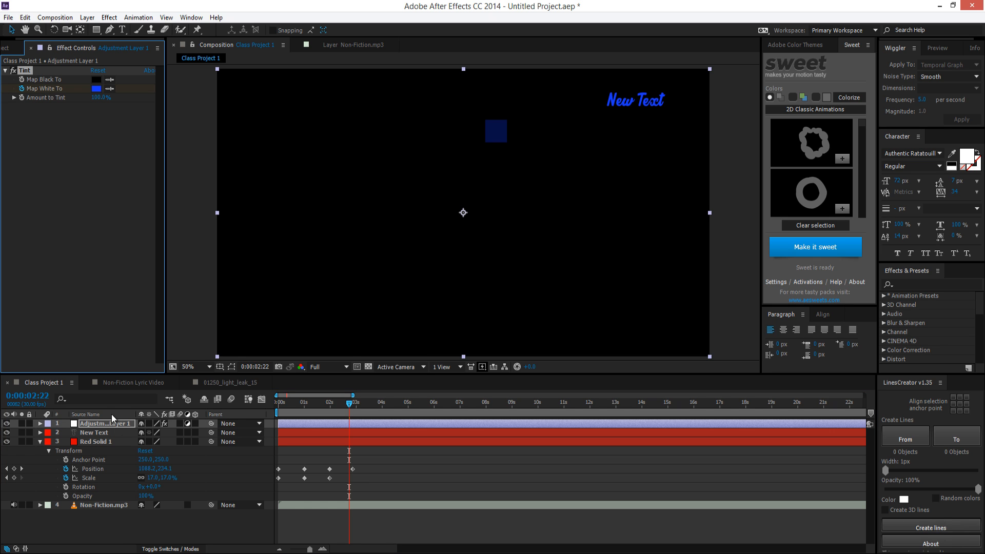
# - Reveal the adjustment layer's keyframed properties and move the Map White To keyframe to the start of the timeline
pyautogui.click(105, 423)
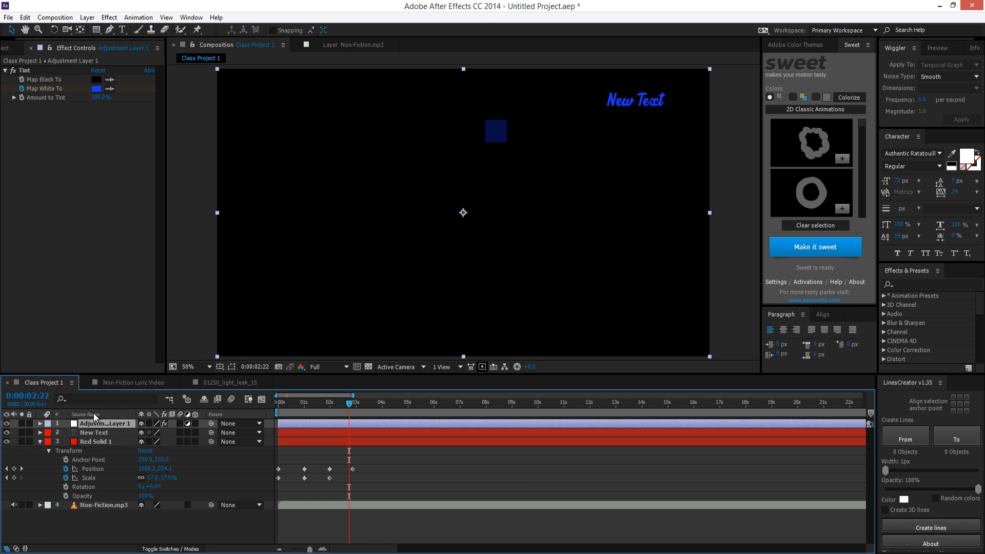
pyautogui.press('u')
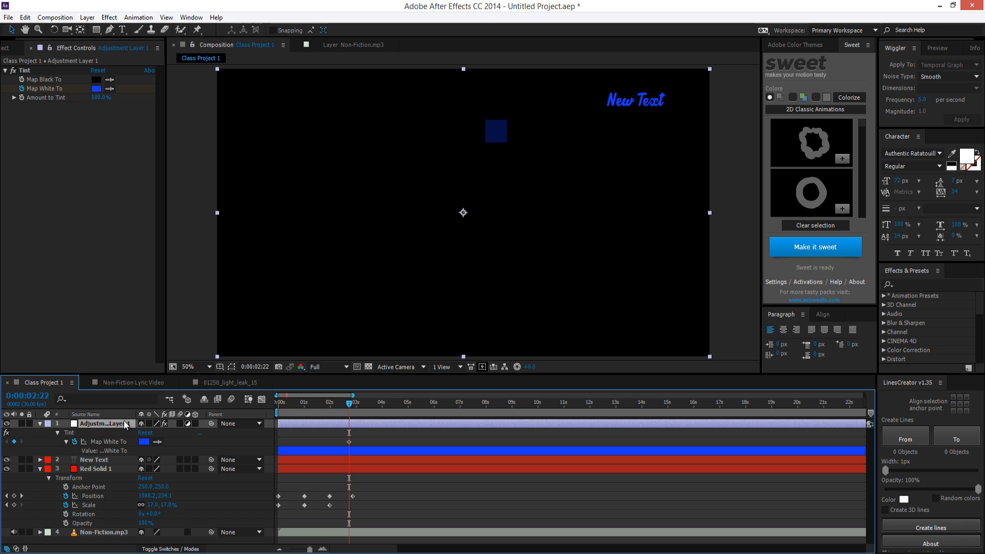
pyautogui.click(349, 442)
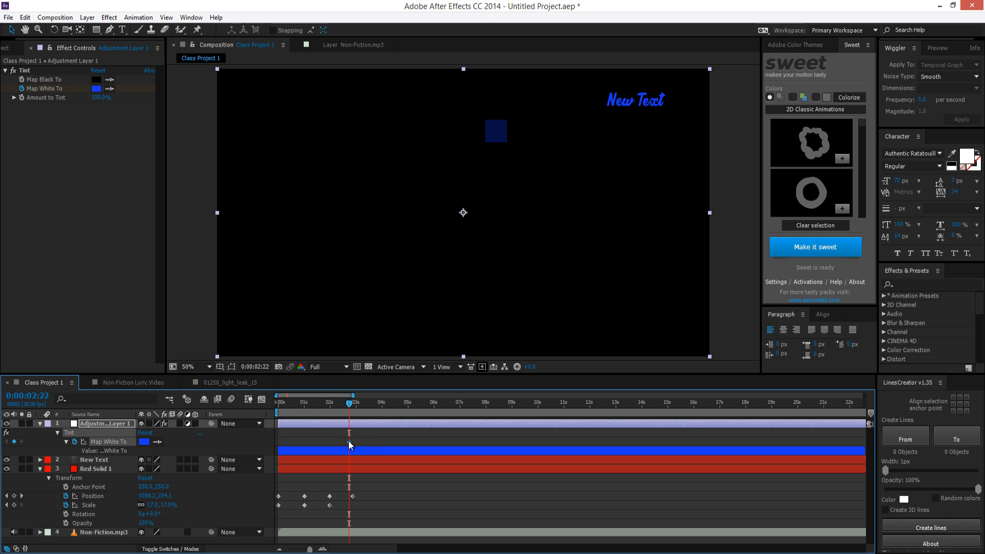
pyautogui.moveTo(351, 444); pyautogui.dragTo(287, 448)
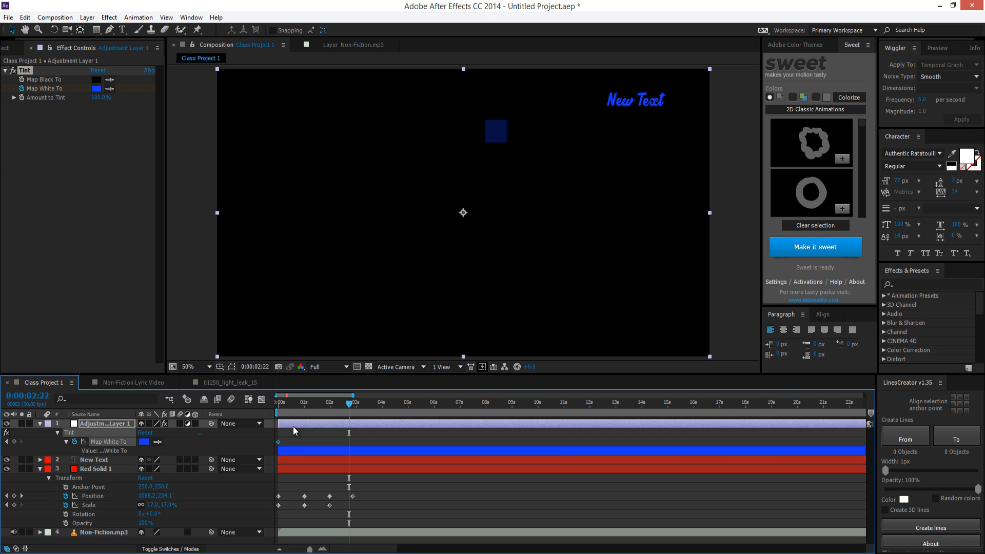
# - Set the adjustment layer's Map White To color to red FF1717 at 0:00:01:29 and scrub through the color transition
pyautogui.click(300, 402)
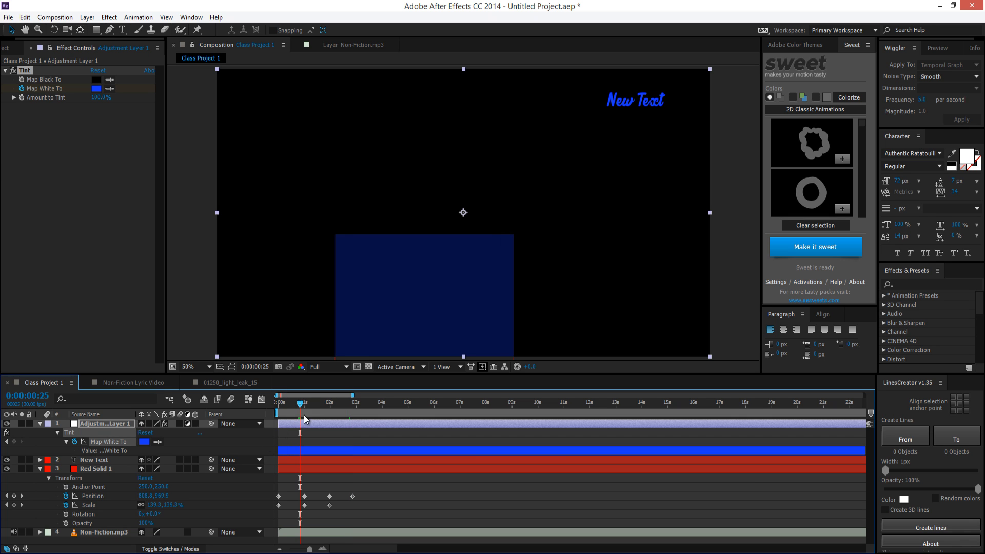
pyautogui.moveTo(304, 419); pyautogui.dragTo(329, 409)
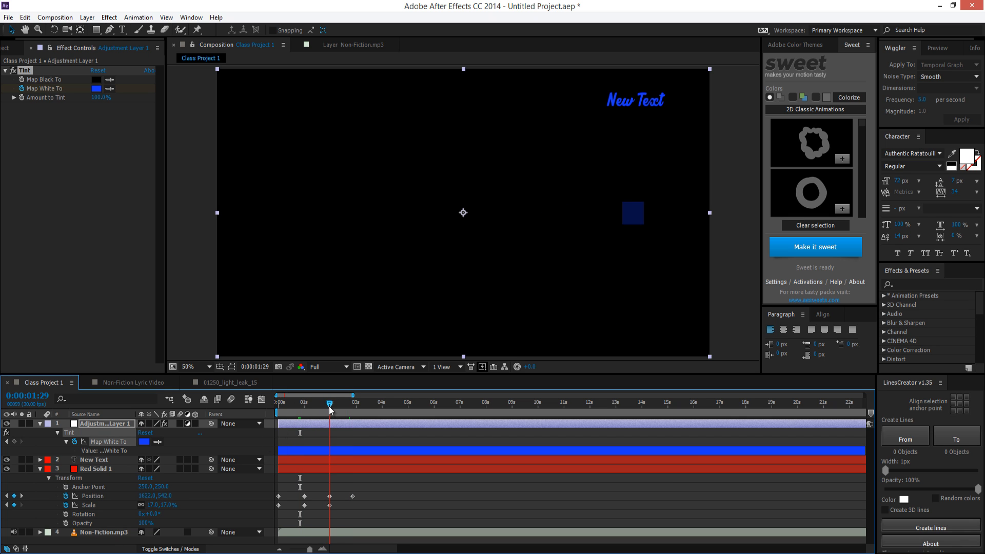
pyautogui.click(96, 89)
pyautogui.moveTo(855, 320); pyautogui.dragTo(864, 273)
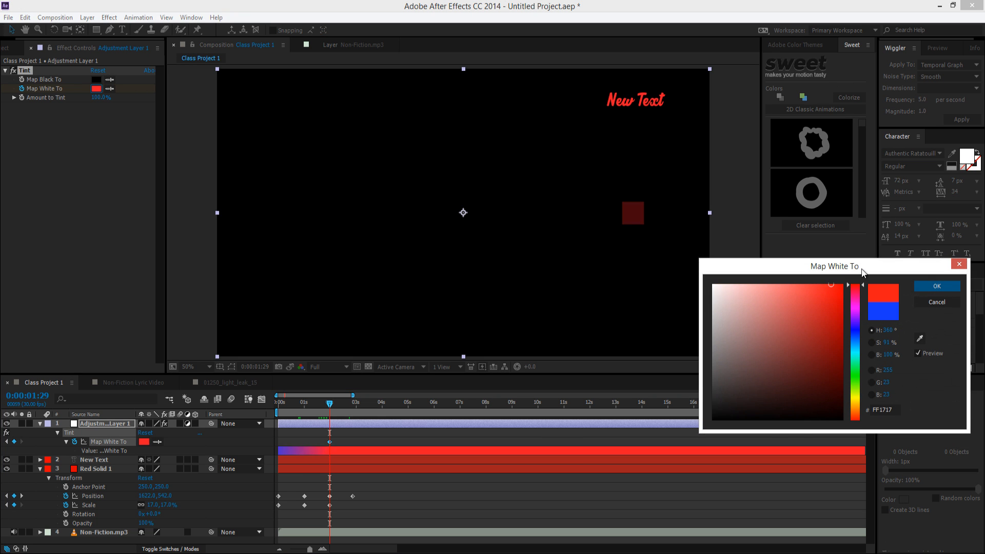
pyautogui.click(937, 286)
pyautogui.click(378, 433)
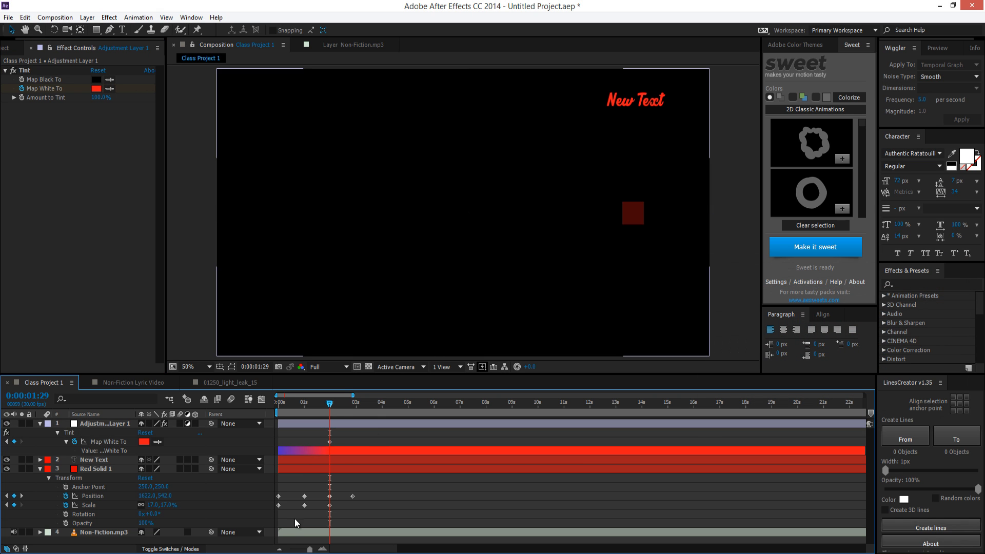
pyautogui.moveTo(290, 404); pyautogui.dragTo(358, 383)
pyautogui.moveTo(353, 378); pyautogui.dragTo(248, 402)
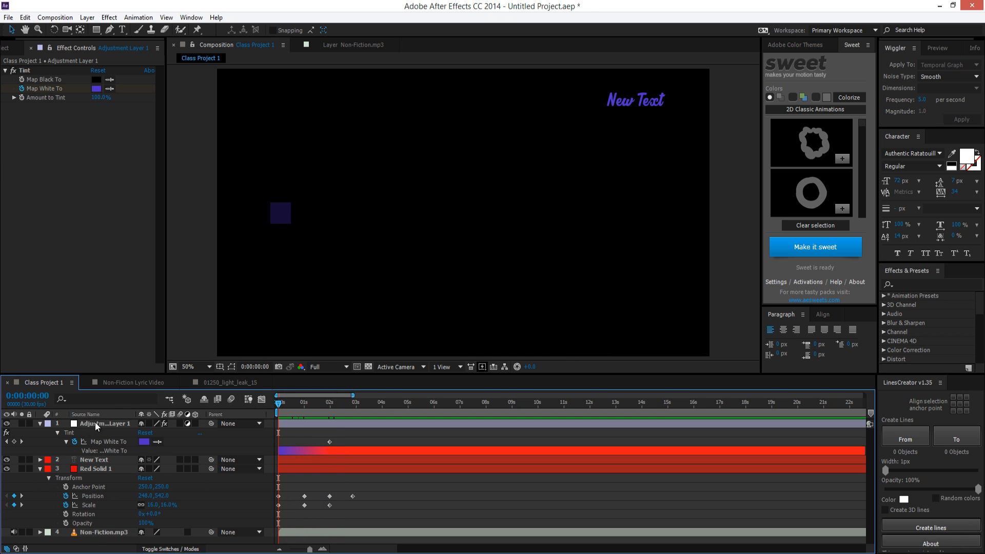
# - Apply Fast Blur to the New Text layer, enable keyframing for its Blurriness at 0:00:00:00, and reveal the keyframed property
pyautogui.click(90, 468)
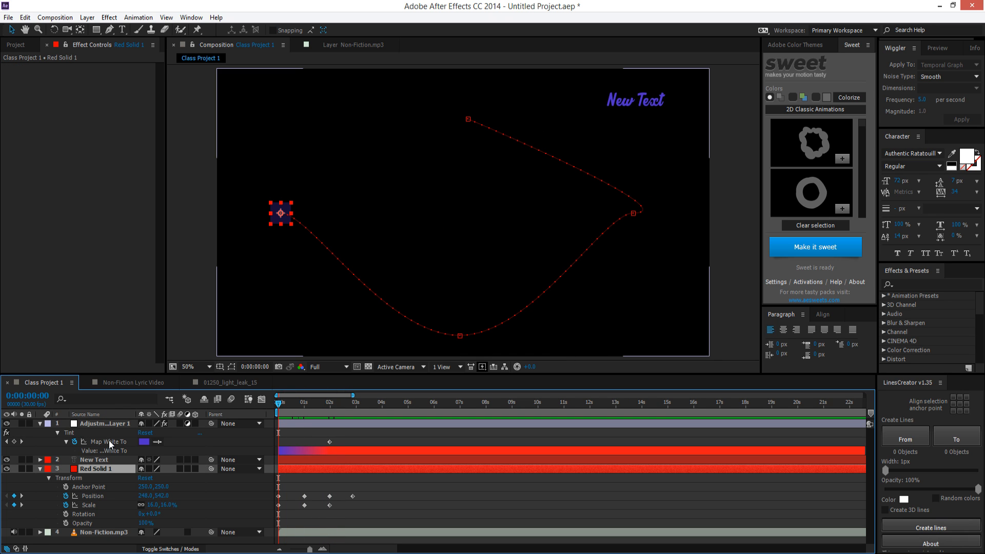
pyautogui.click(82, 461)
pyautogui.click(108, 19)
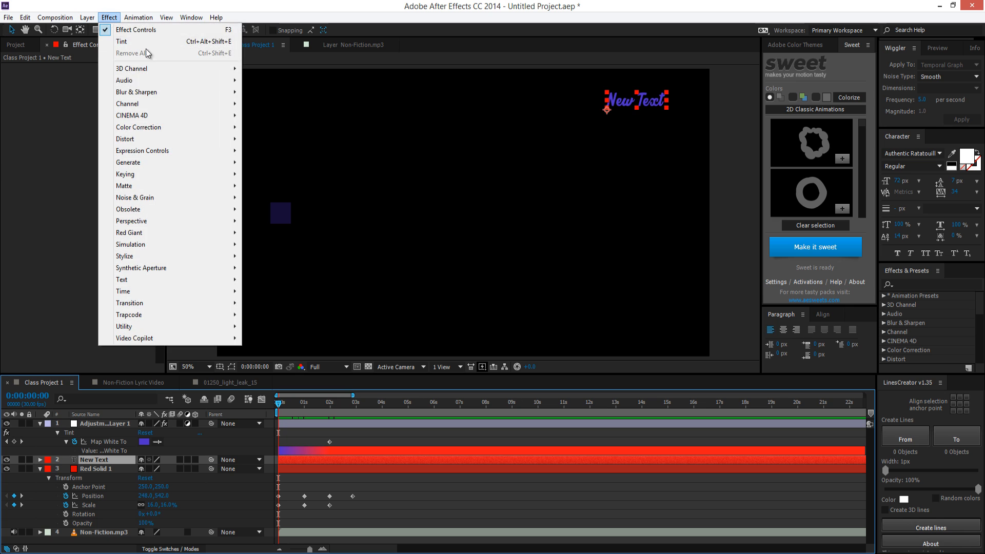
pyautogui.moveTo(171, 94)
pyautogui.click(267, 209)
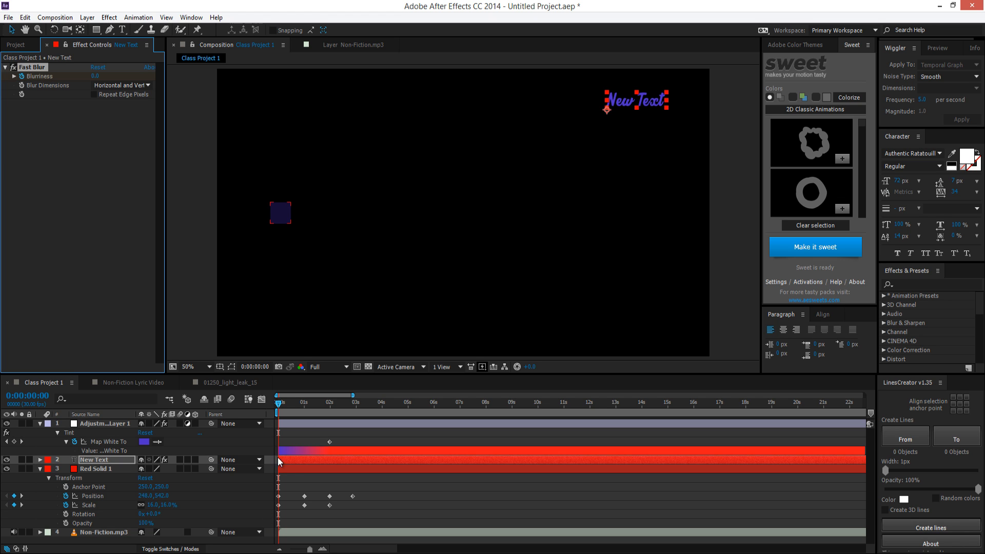
pyautogui.press('u')
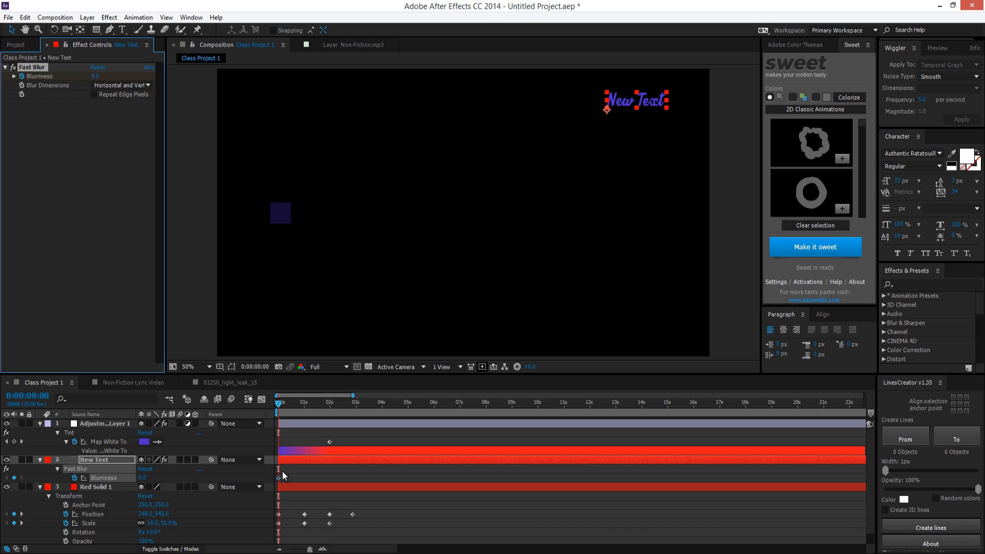
# - Keyframe the New Text layer's Blurriness at 35 at 0:00:01:29
pyautogui.click(331, 405)
pyautogui.moveTo(331, 405); pyautogui.dragTo(331, 404)
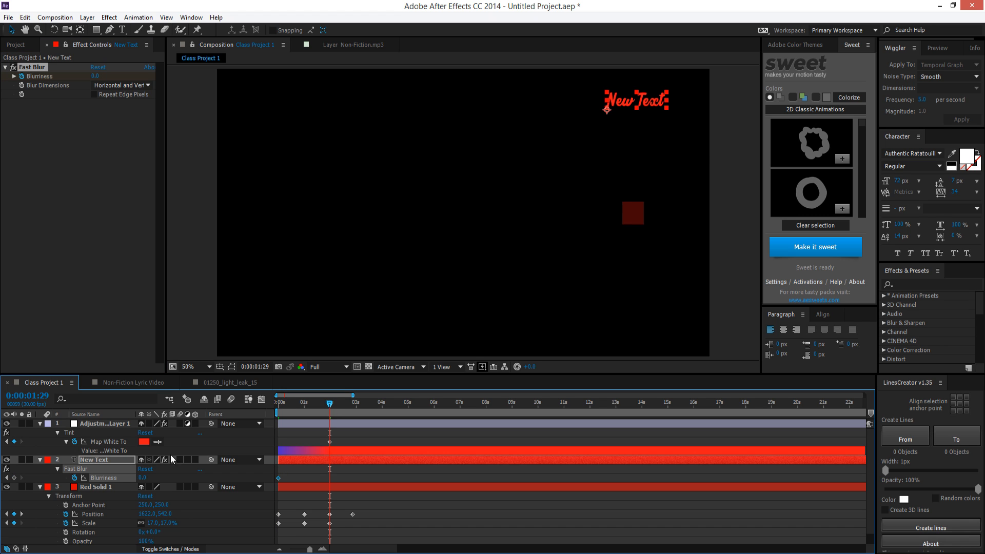
pyautogui.moveTo(151, 477); pyautogui.dragTo(162, 480)
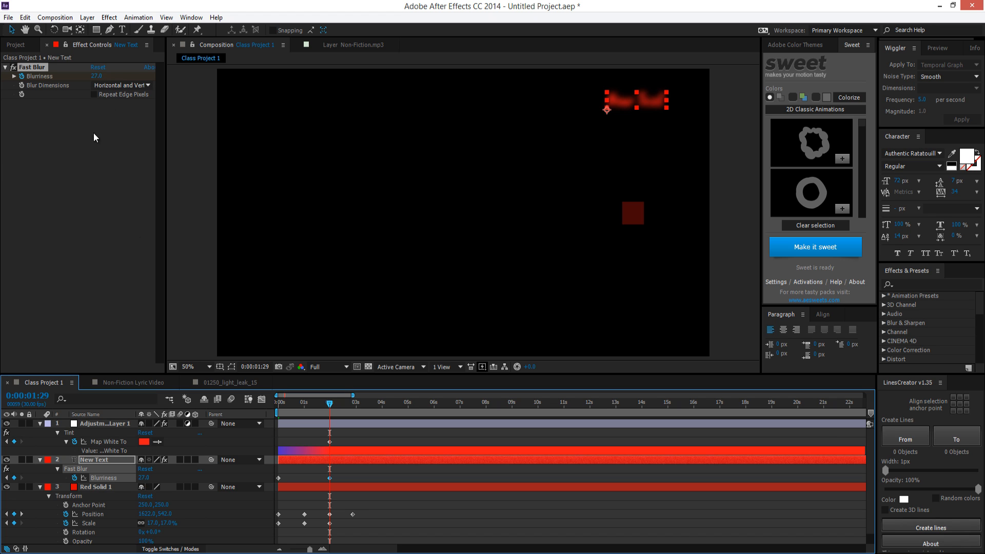
pyautogui.moveTo(151, 477); pyautogui.dragTo(151, 478)
pyautogui.click(183, 478)
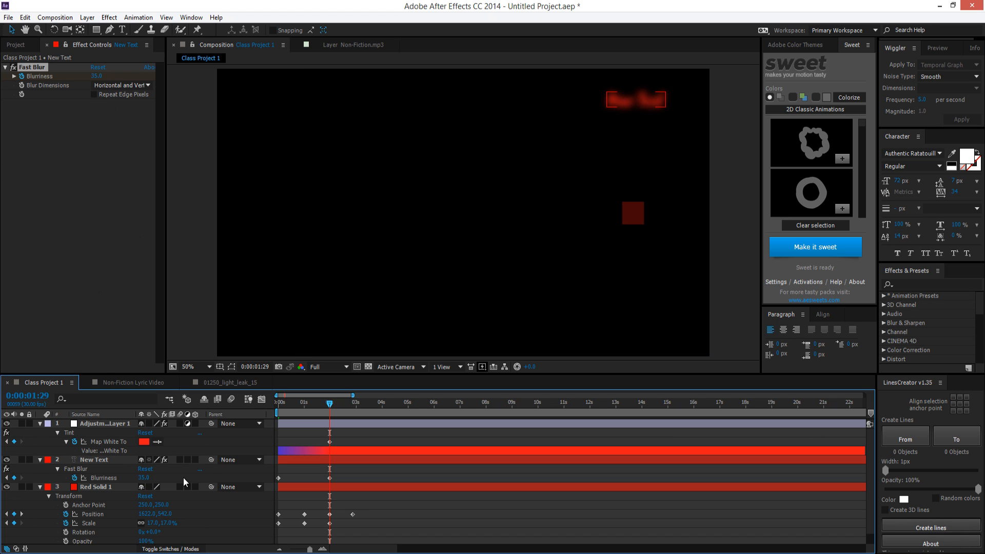
# - Preview the text blur, tint color and red solid animation from the start of the timeline and examine the keyframes
pyautogui.moveTo(289, 401); pyautogui.dragTo(278, 403)
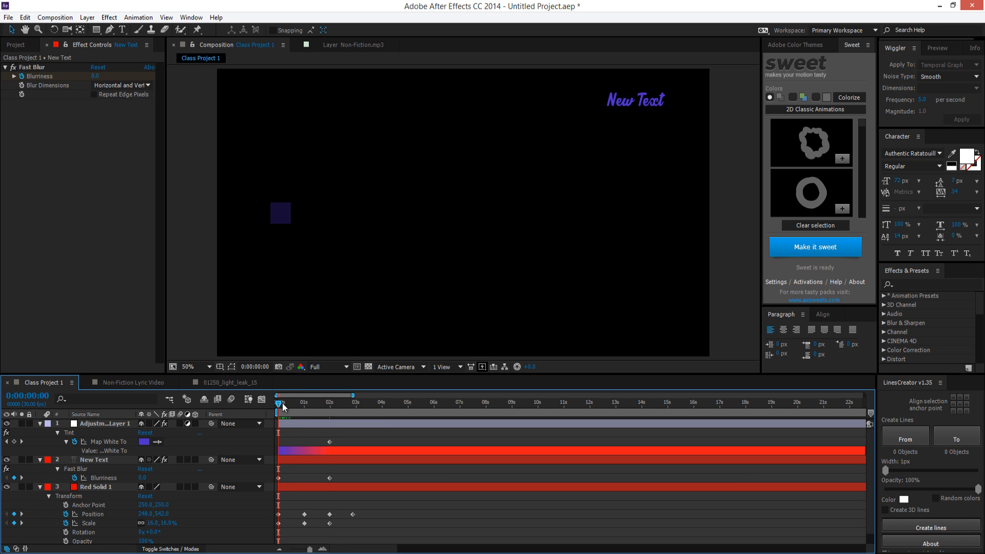
pyautogui.press('space')
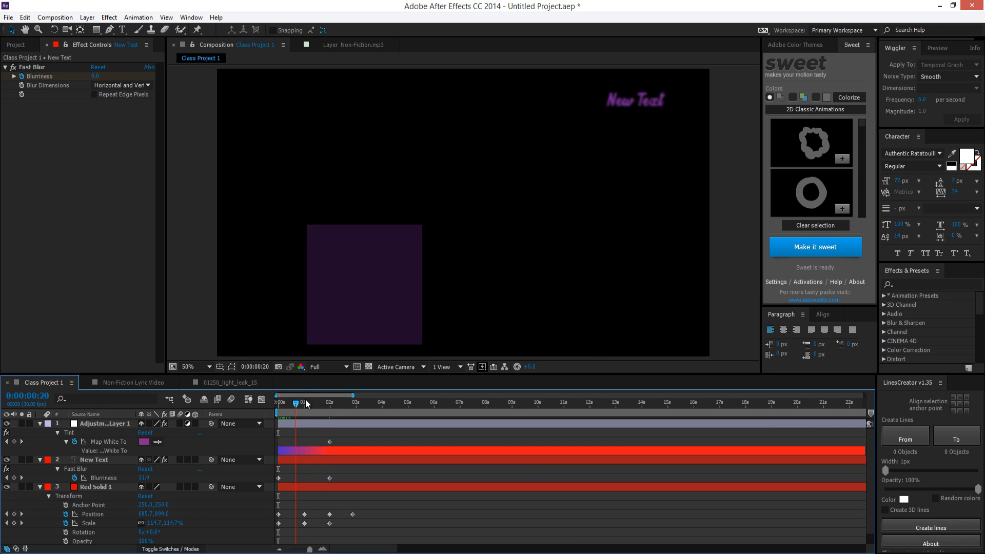
pyautogui.moveTo(306, 404); pyautogui.dragTo(371, 402)
pyautogui.scroll(-2, 311, 465)
pyautogui.scroll(2, 316, 486)
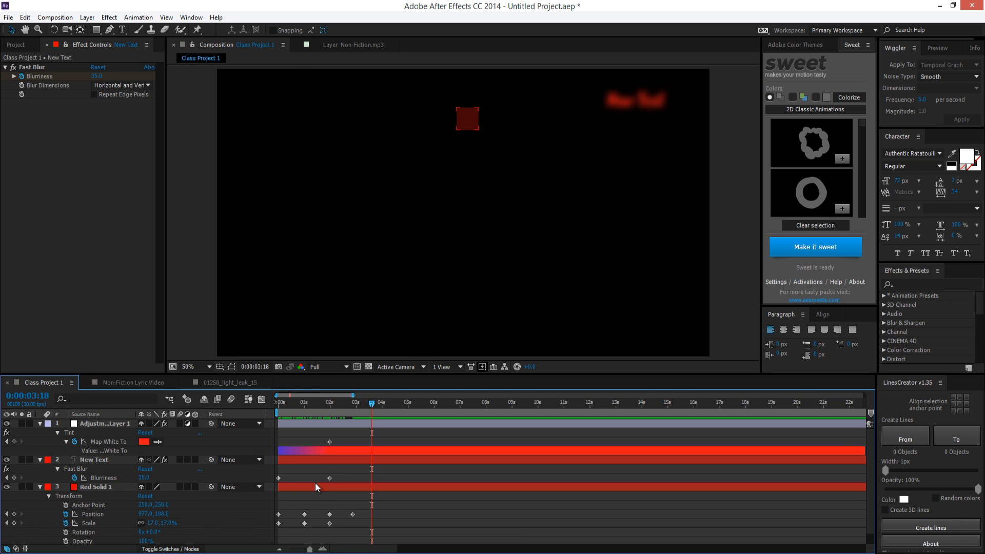
pyautogui.scroll(-1, 314, 481)
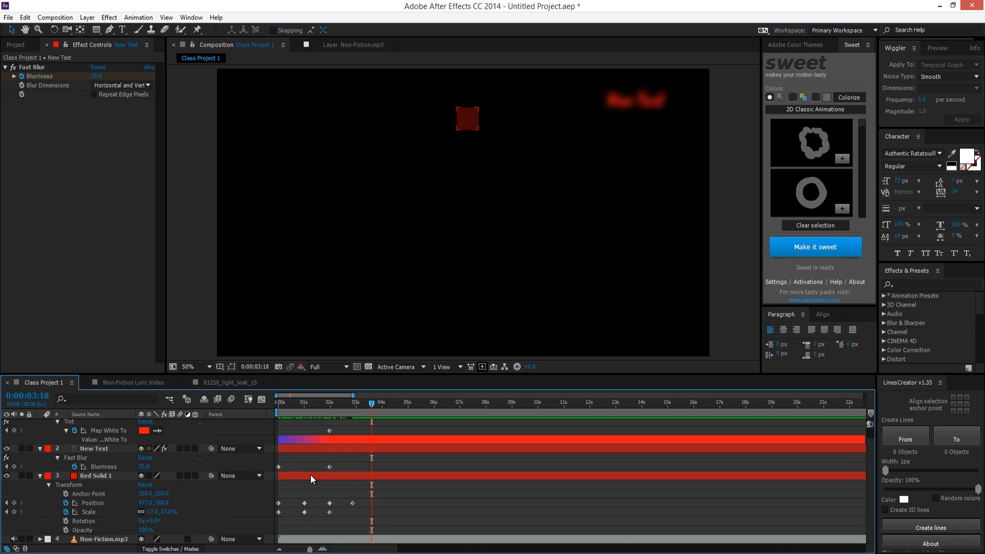
pyautogui.scroll(1, 310, 475)
pyautogui.click(301, 439)
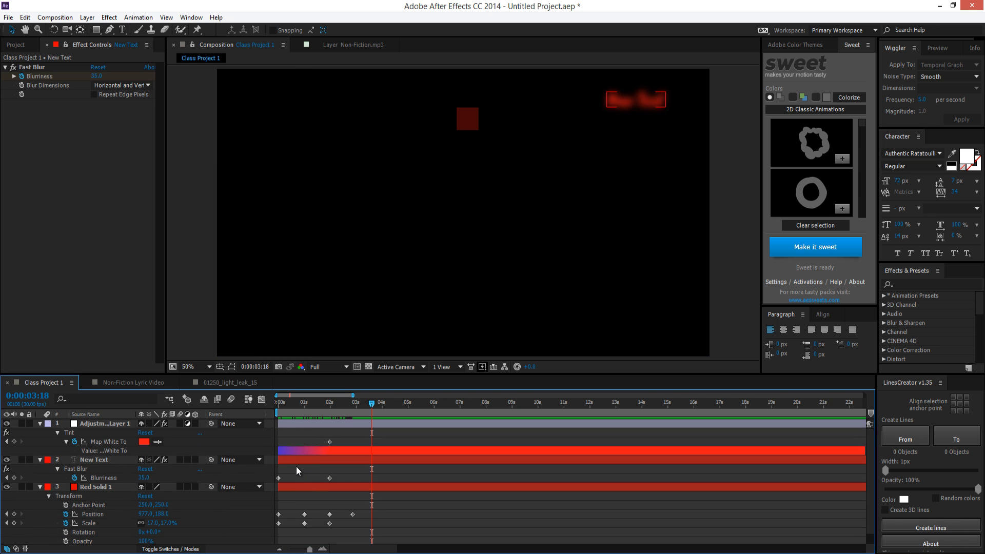
pyautogui.click(288, 413)
pyautogui.press('space')
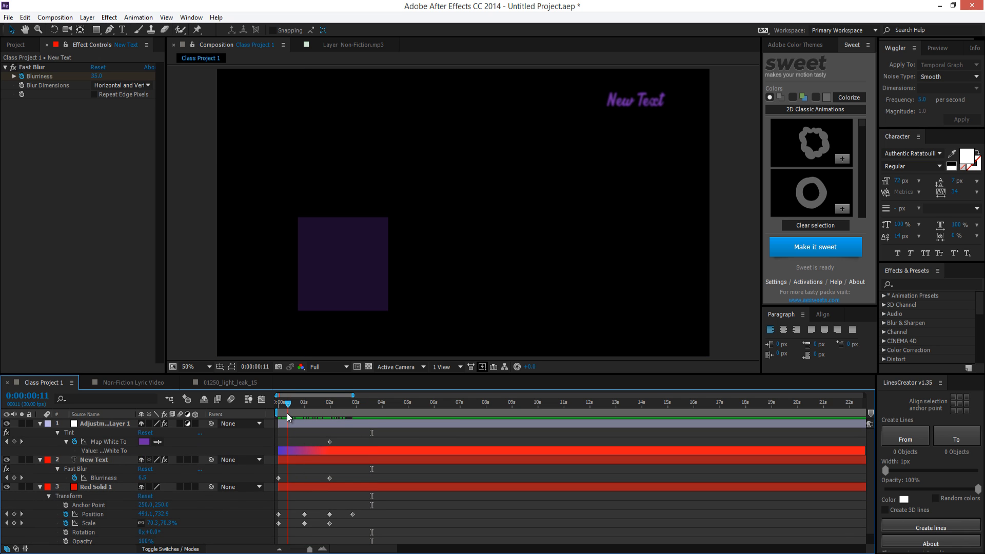
pyautogui.moveTo(341, 421); pyautogui.dragTo(303, 414)
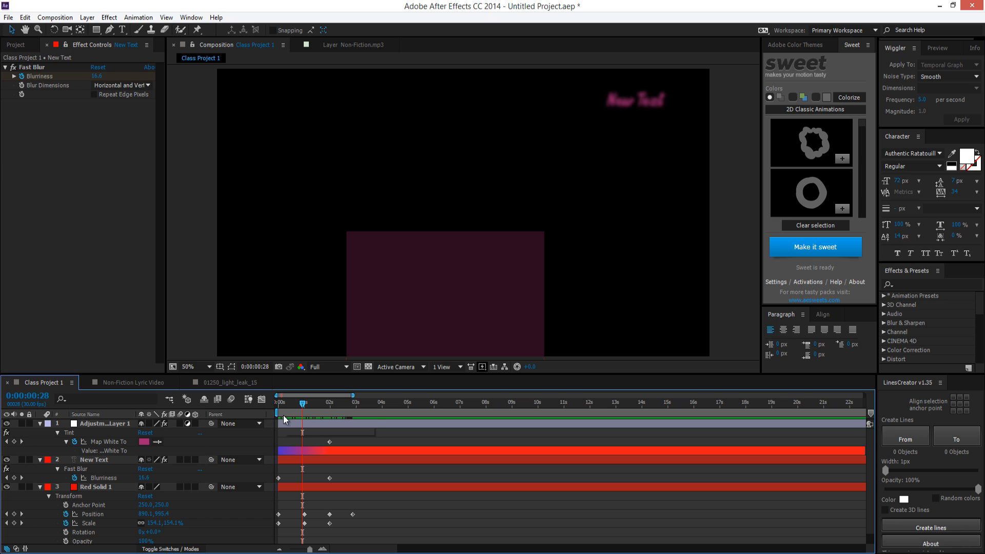
pyautogui.moveTo(293, 411); pyautogui.dragTo(277, 417)
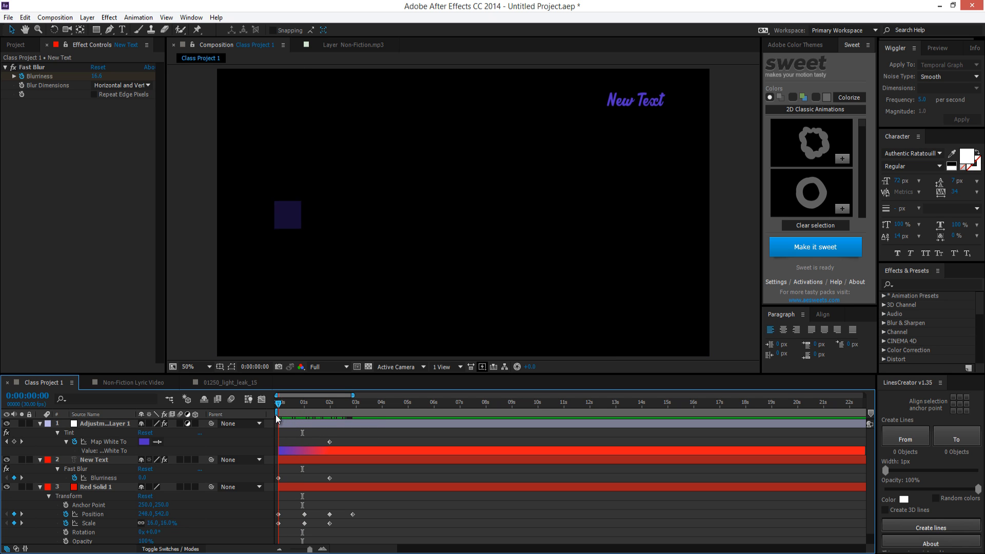
pyautogui.press('space')
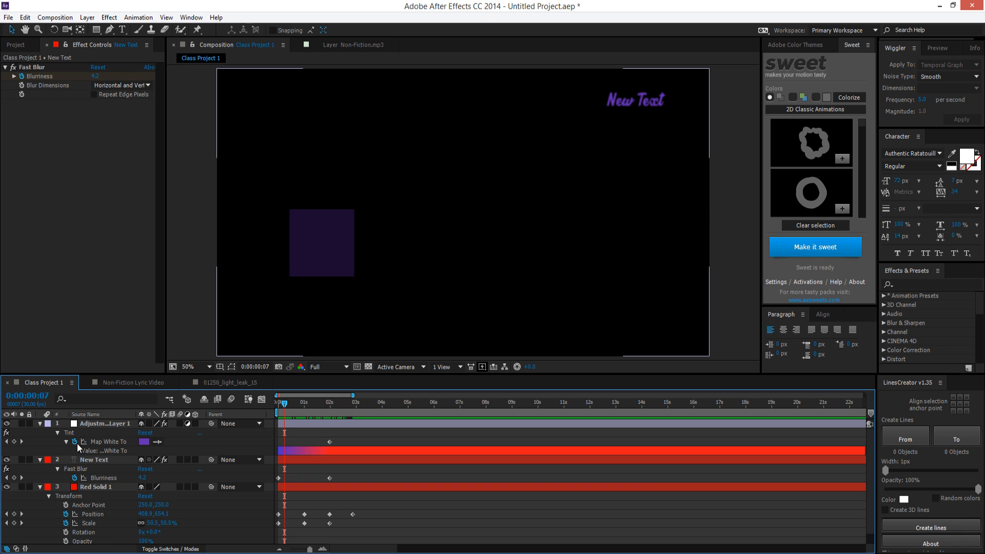
# - Keyframe the adjustment layer's Opacity from 0% at 0:00:00:00 to 100% at 0:00:01:29
pyautogui.click(90, 424)
pyautogui.press('t')
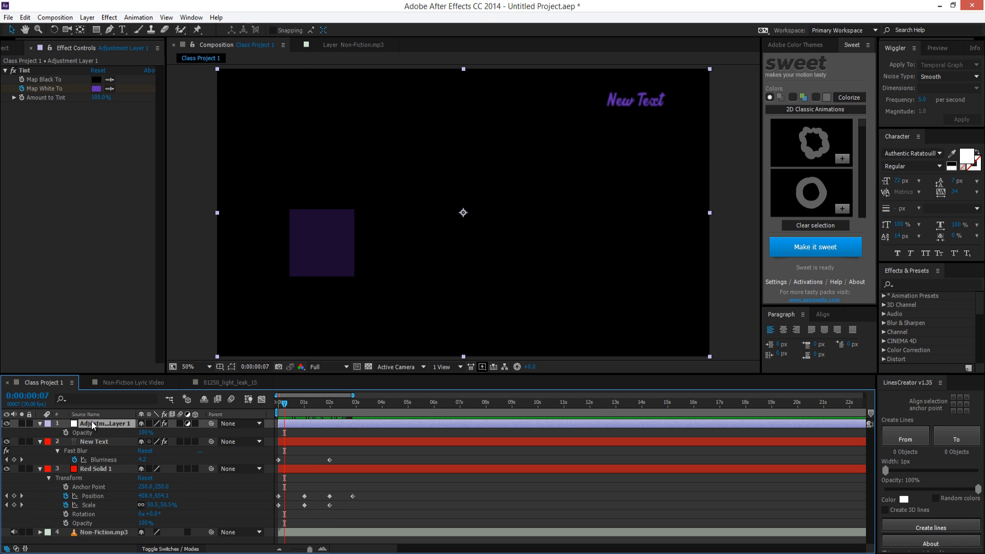
pyautogui.click(66, 432)
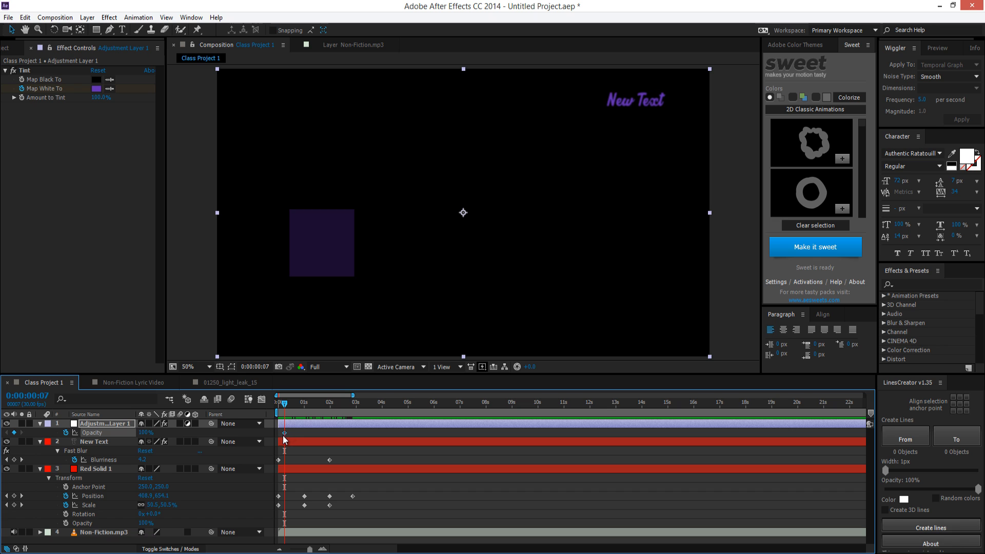
pyautogui.click(330, 407)
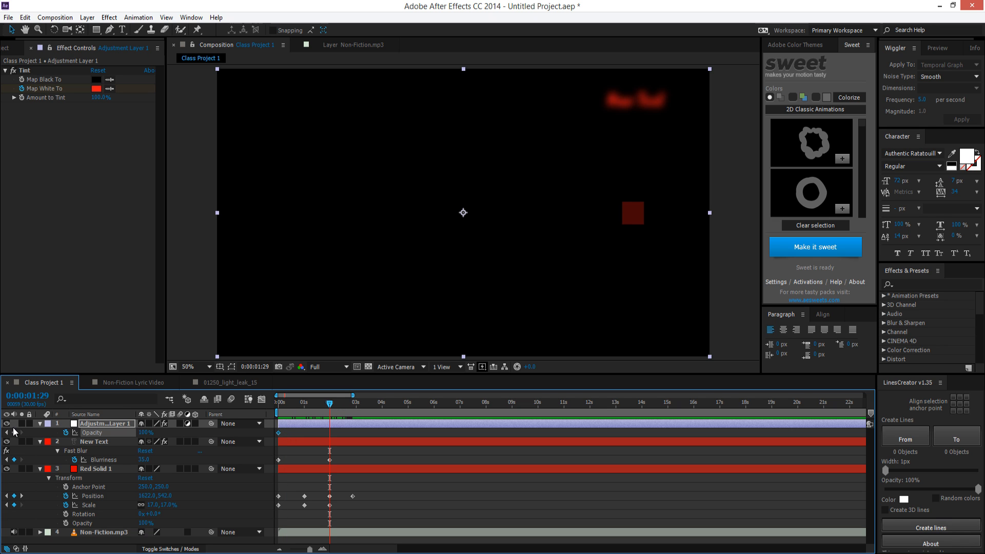
pyautogui.moveTo(285, 407); pyautogui.dragTo(266, 410)
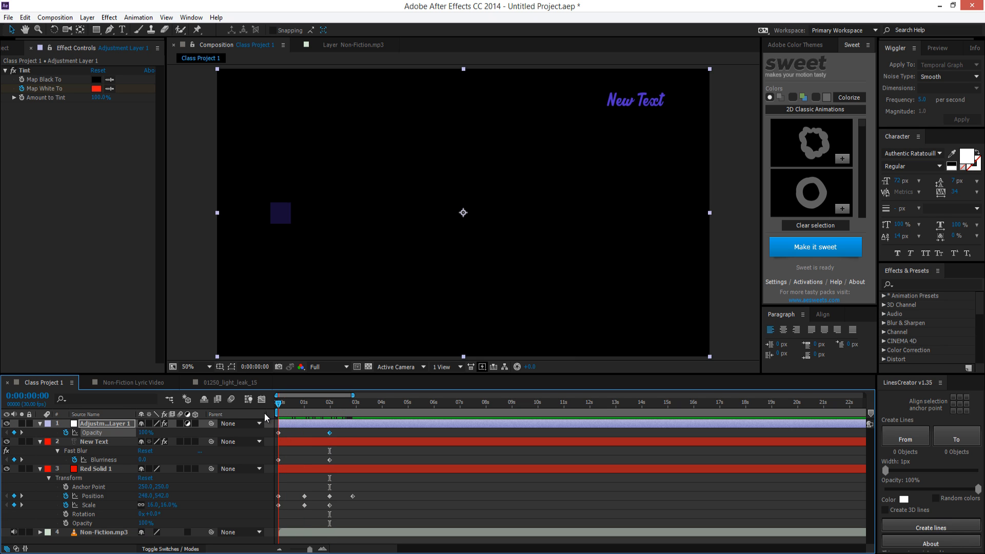
pyautogui.moveTo(147, 434); pyautogui.dragTo(93, 434)
pyautogui.press('space')
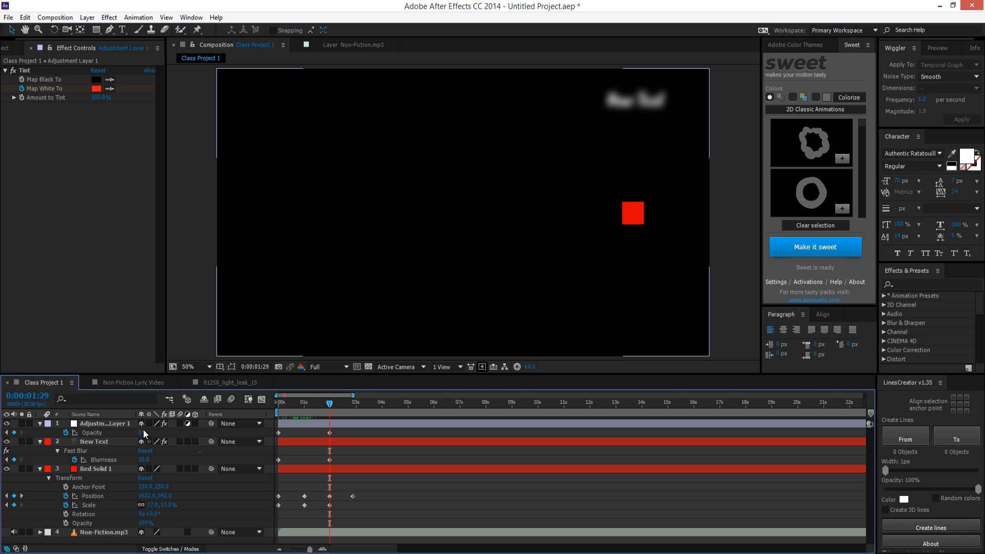
# - Play and scrub through the composition to check the adjustment layer's opacity fade
pyautogui.click(281, 407)
pyautogui.press('space')
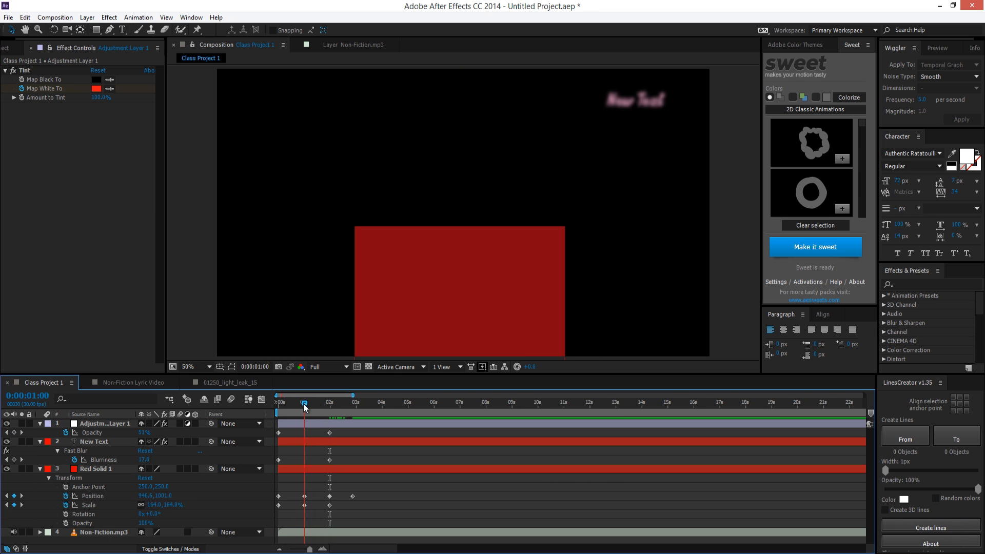
pyautogui.moveTo(317, 403); pyautogui.dragTo(427, 403)
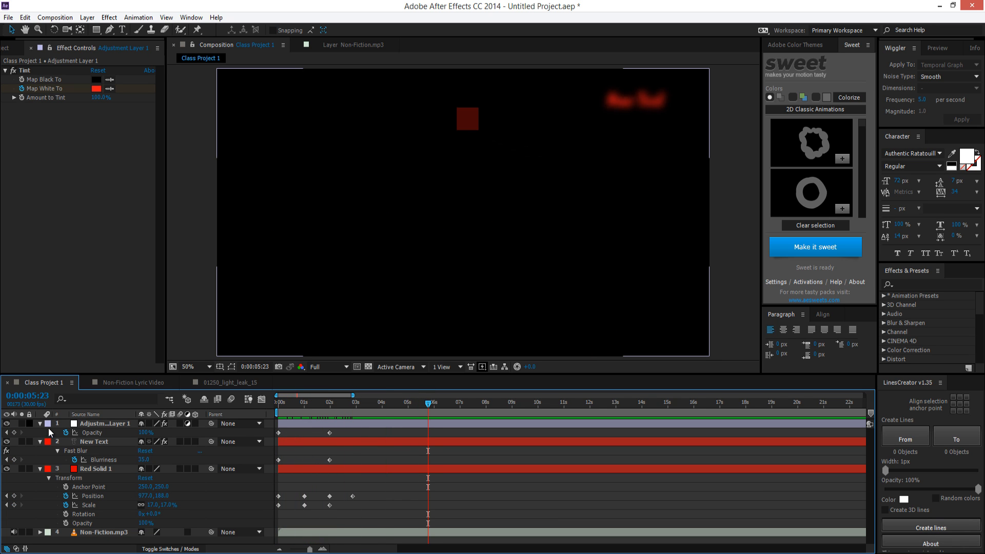
# - Scrub the timeline to 0:00:03:21, reveal the keyframed properties of all layers, and collapse every layer again
pyautogui.click(86, 468)
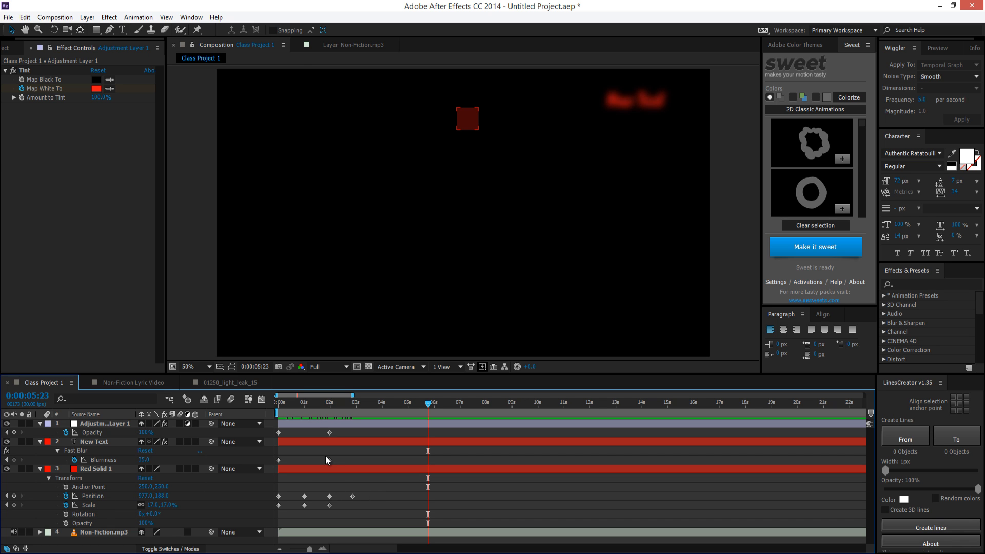
pyautogui.moveTo(307, 403); pyautogui.dragTo(374, 401)
pyautogui.press('u')
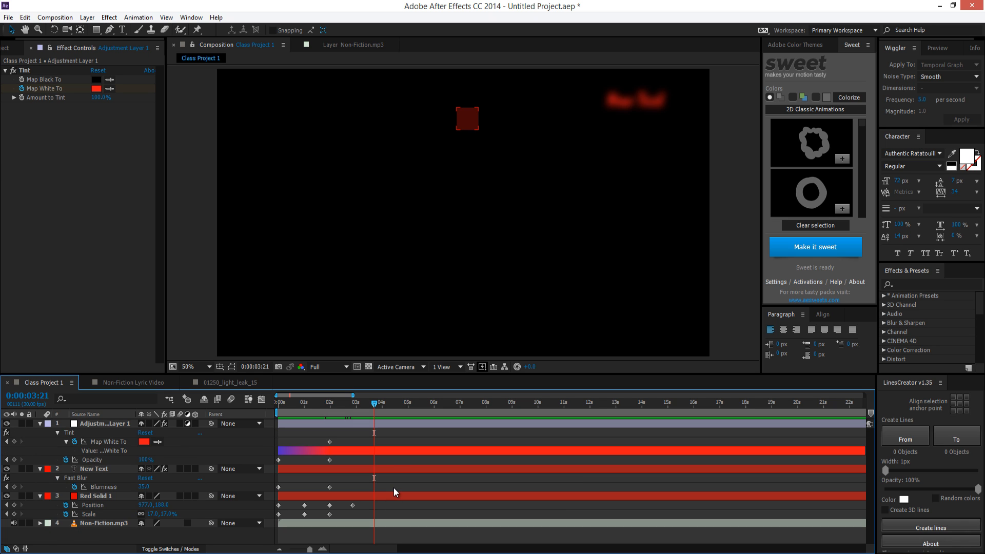
pyautogui.press('u')
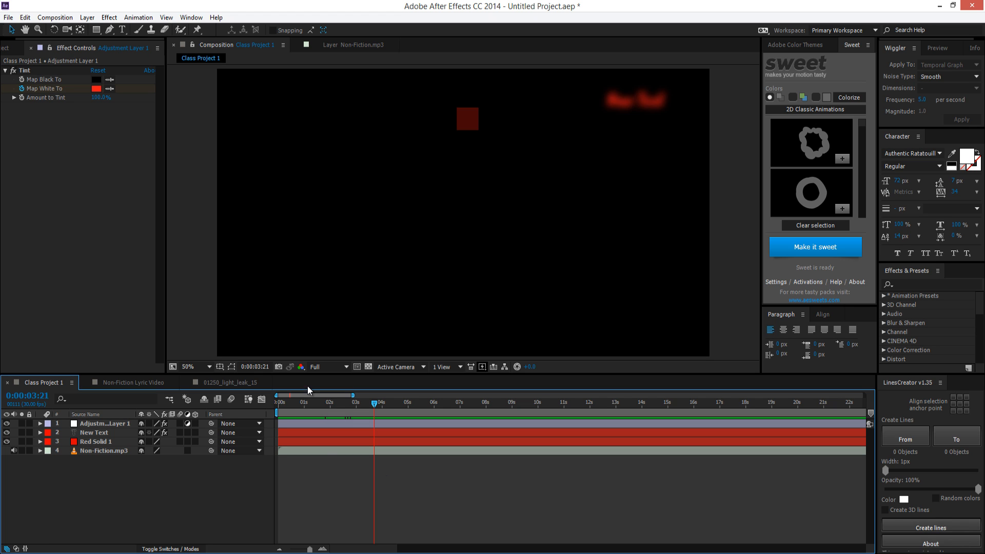
# - Return to the start of the timeline and examine the RAM Preview resolution options
pyautogui.press('Home')
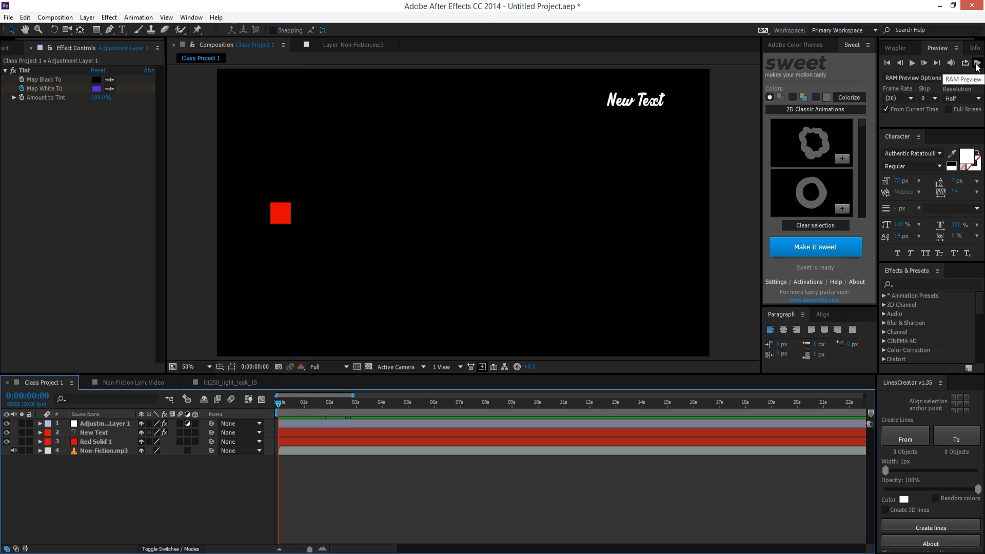
pyautogui.click(939, 49)
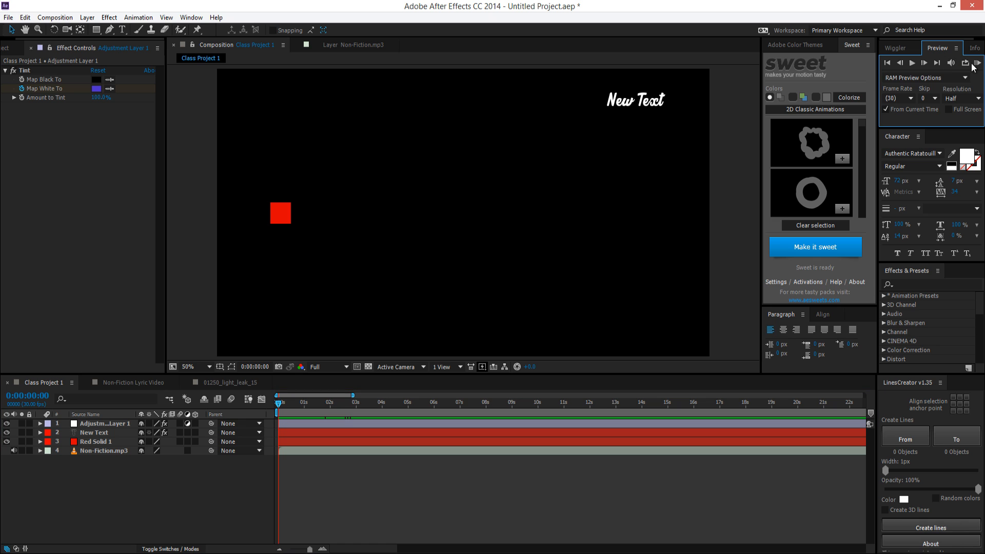
pyautogui.click(970, 97)
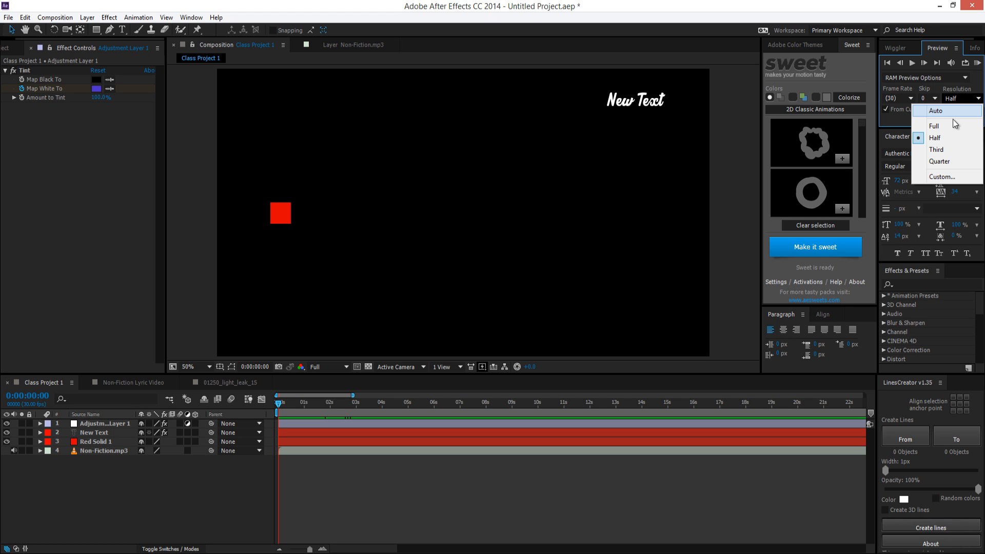
pyautogui.click(979, 85)
# - Try the Half and Third resolutions in the composition viewer, and set its resolution to Auto
pyautogui.click(322, 367)
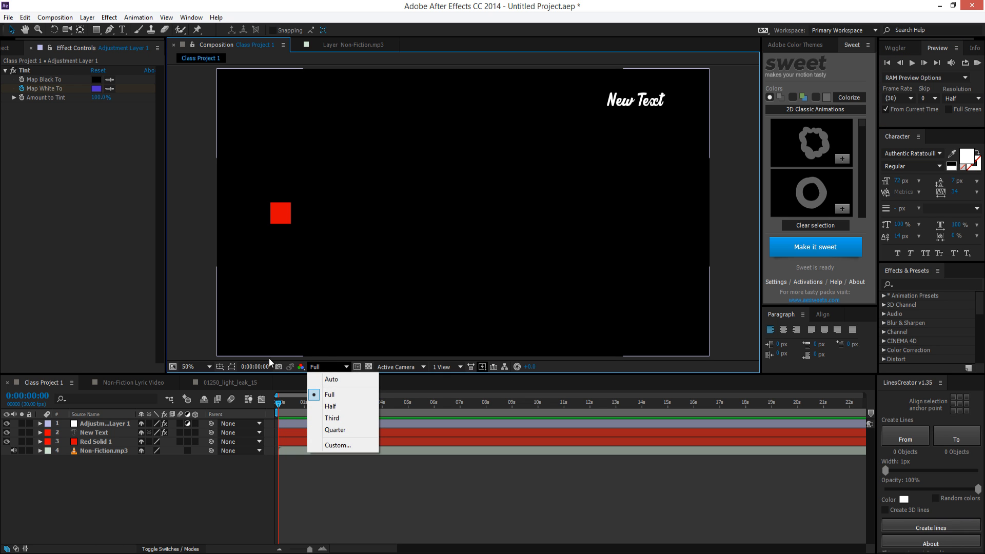
pyautogui.click(281, 439)
pyautogui.moveTo(277, 403); pyautogui.dragTo(277, 403)
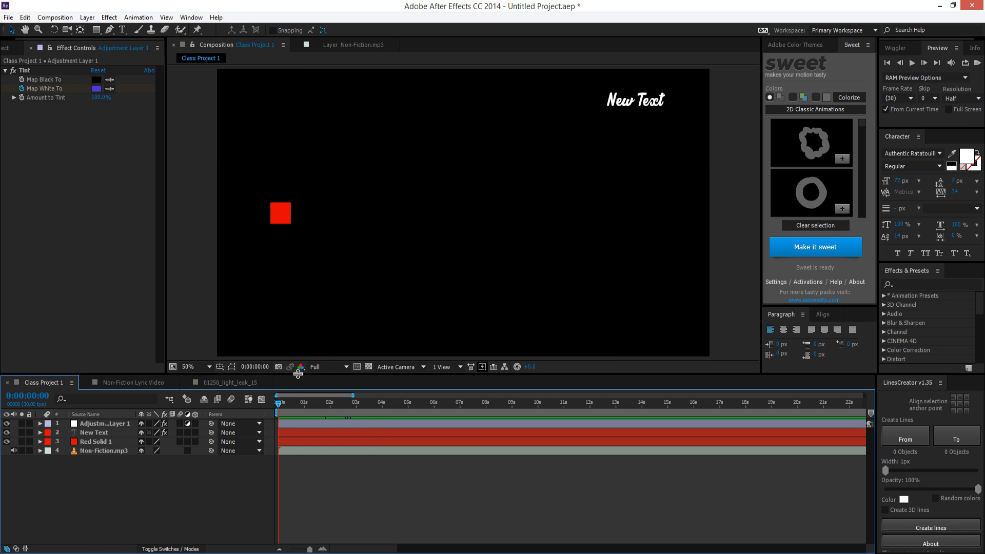
pyautogui.click(330, 367)
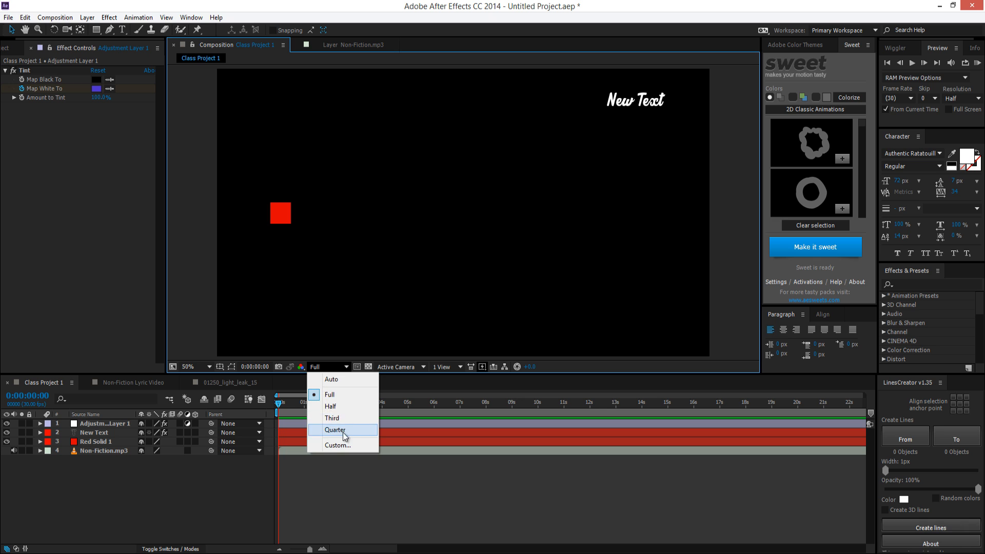
pyautogui.click(339, 410)
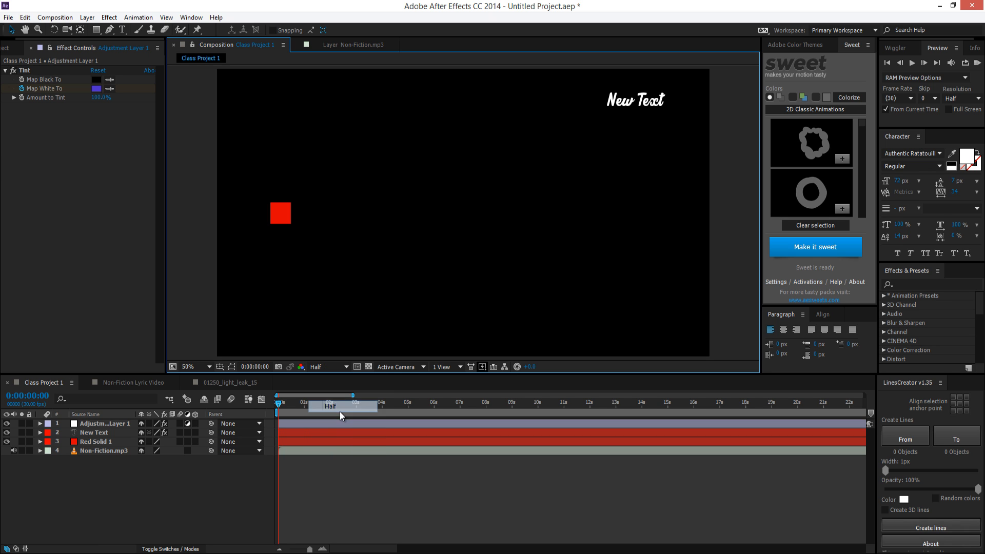
pyautogui.click(336, 365)
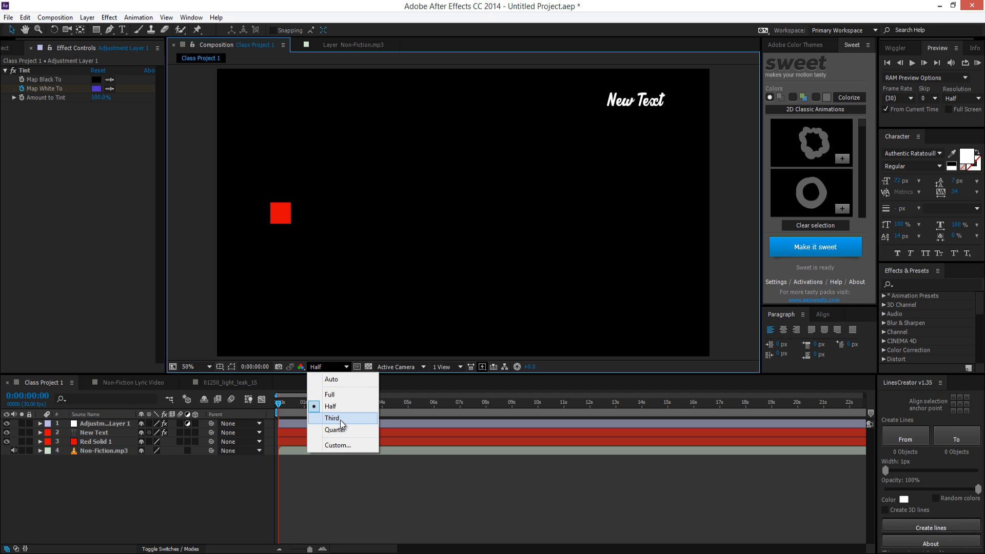
pyautogui.click(339, 419)
pyautogui.click(336, 366)
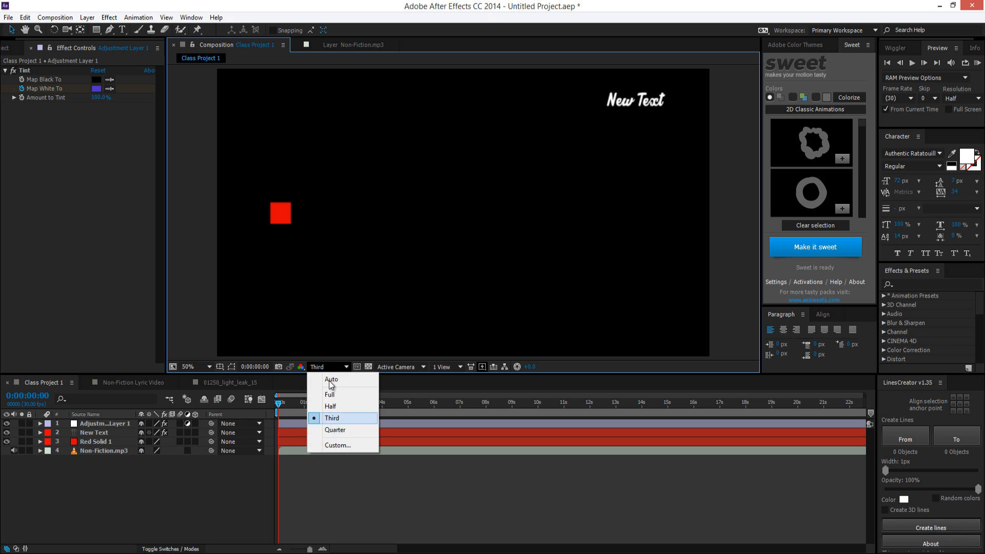
pyautogui.click(330, 406)
pyautogui.click(327, 366)
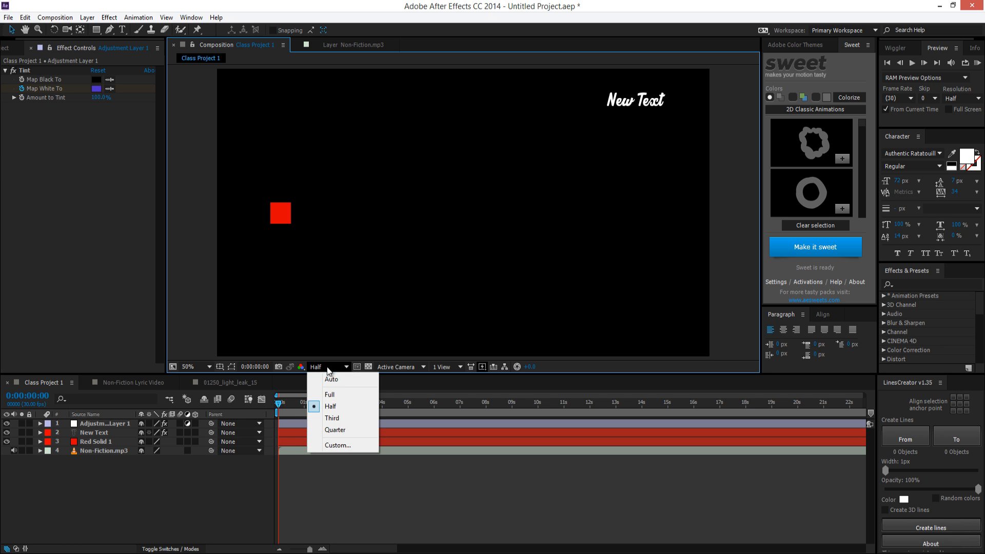
pyautogui.click(351, 378)
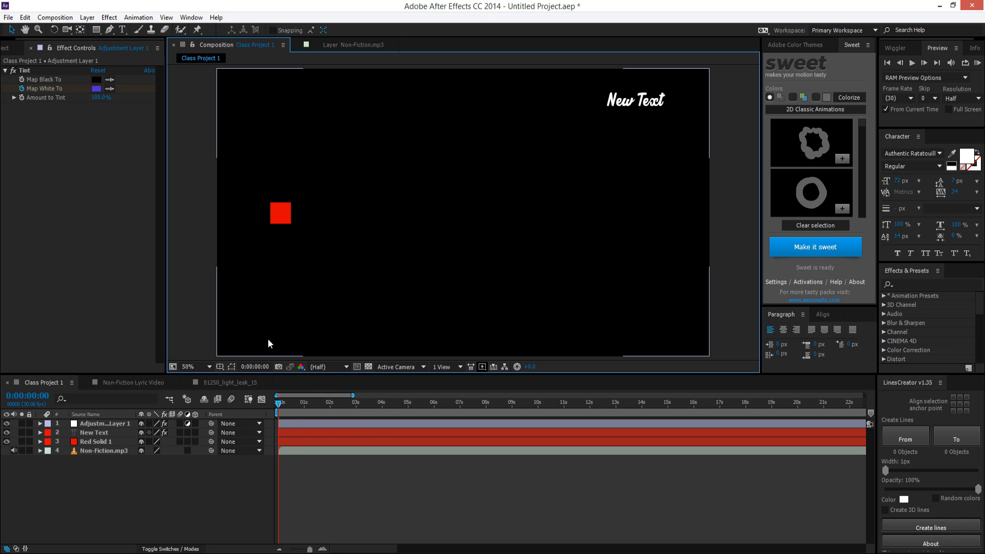
# - Review the RAM Preview resolution choices, run a RAM preview of the composition and stop it
pyautogui.click(963, 100)
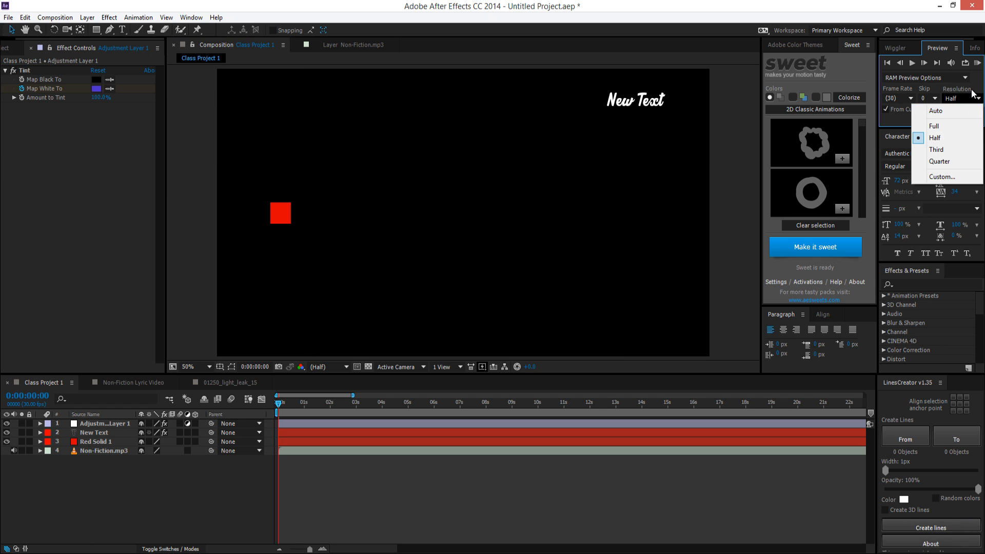
pyautogui.click(971, 92)
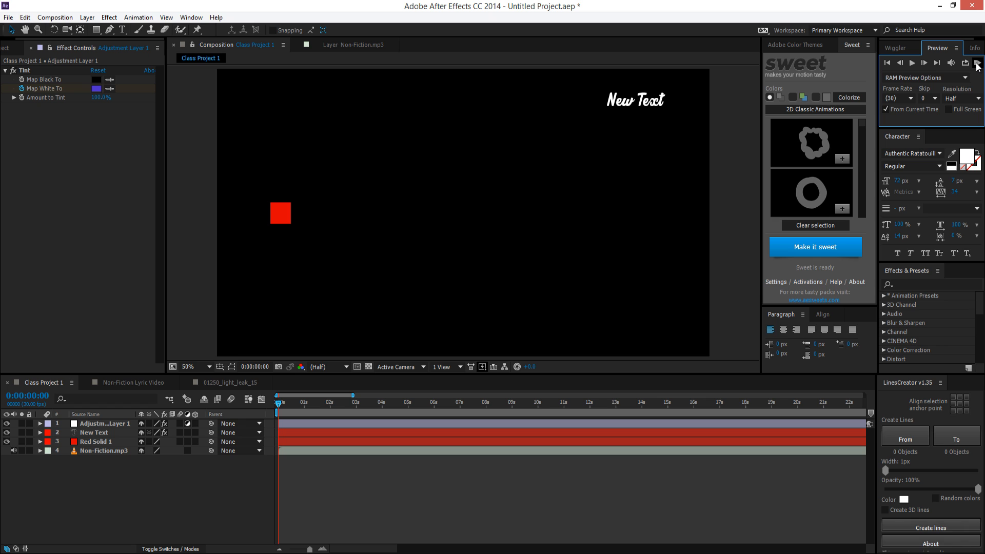
pyautogui.click(977, 67)
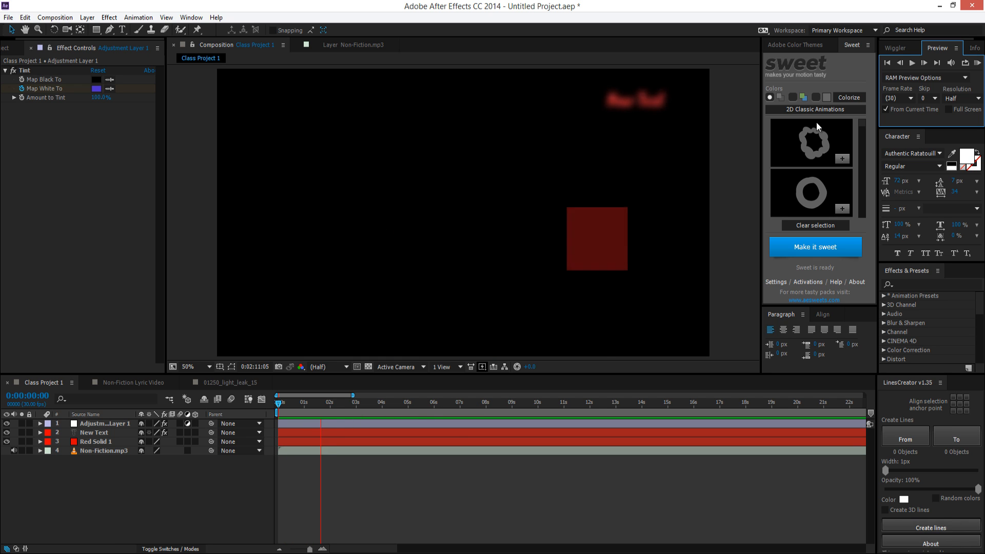
pyautogui.press('space')
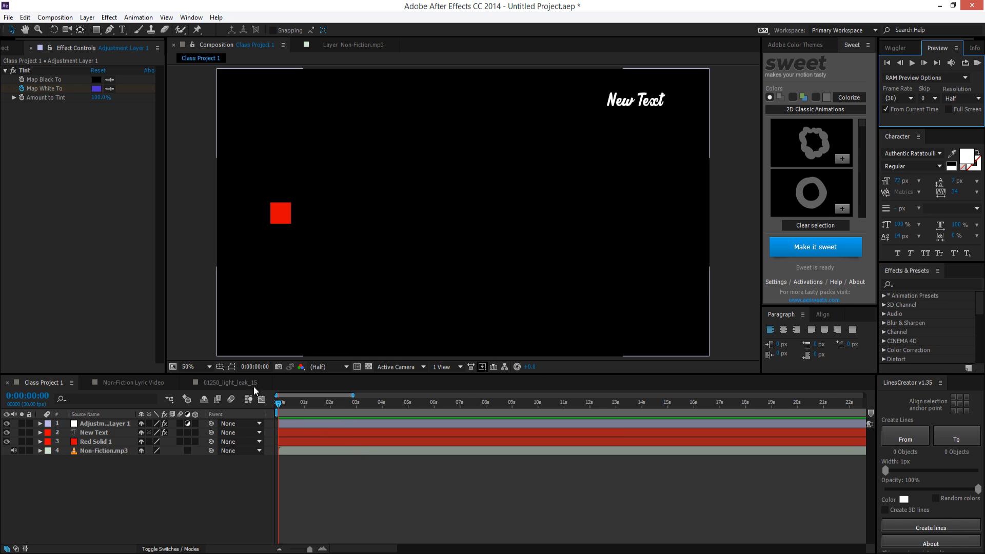
# - Show the composition's full duration in the timeline and run repeated RAM previews from 0:00:00:00
pyautogui.click(279, 549)
pyautogui.click(279, 550)
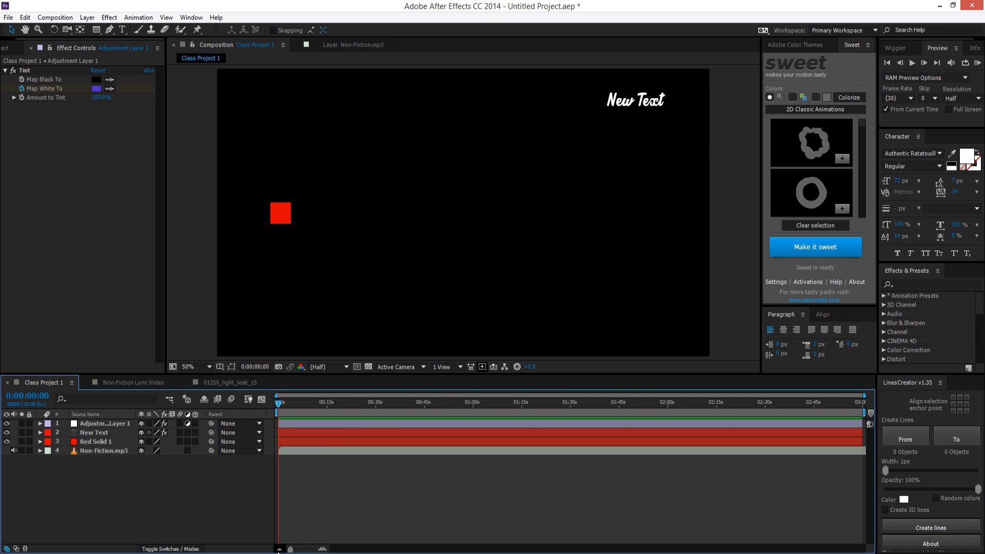
pyautogui.click(280, 406)
pyautogui.moveTo(280, 404)
pyautogui.mouseDown()
pyautogui.moveTo(290, 404)
pyautogui.moveTo(275, 402)
pyautogui.mouseUp()
pyautogui.click(977, 64)
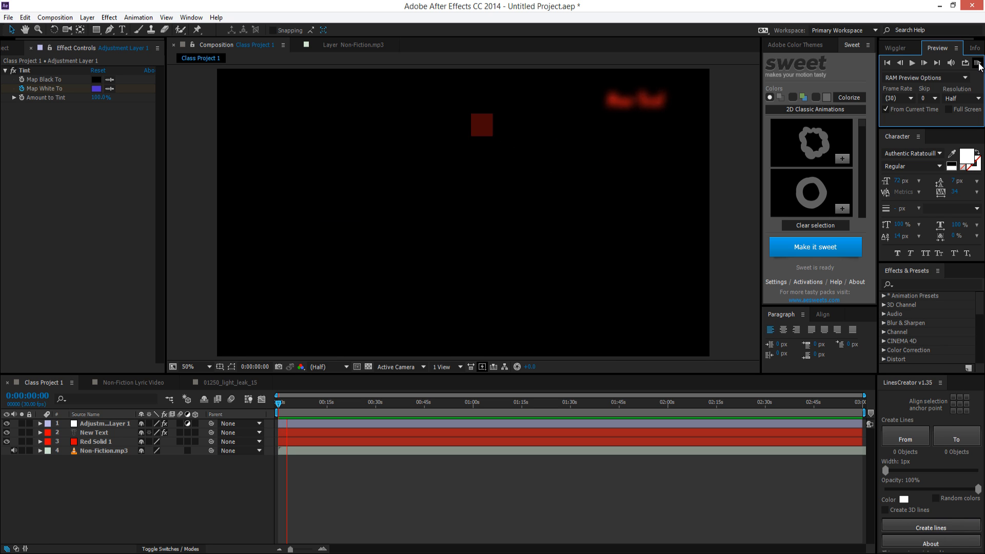
pyautogui.click(979, 67)
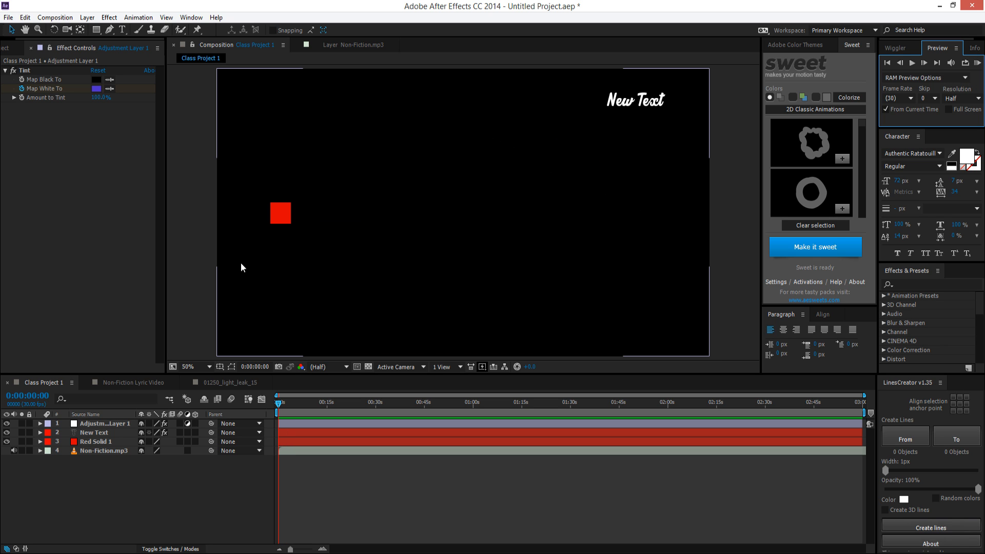
pyautogui.click(979, 65)
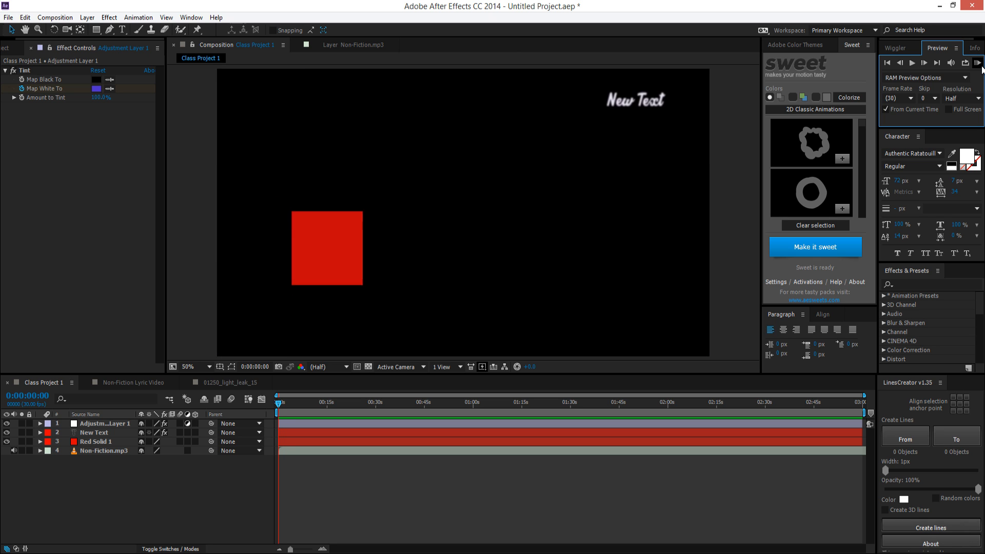
pyautogui.click(980, 65)
pyautogui.click(307, 487)
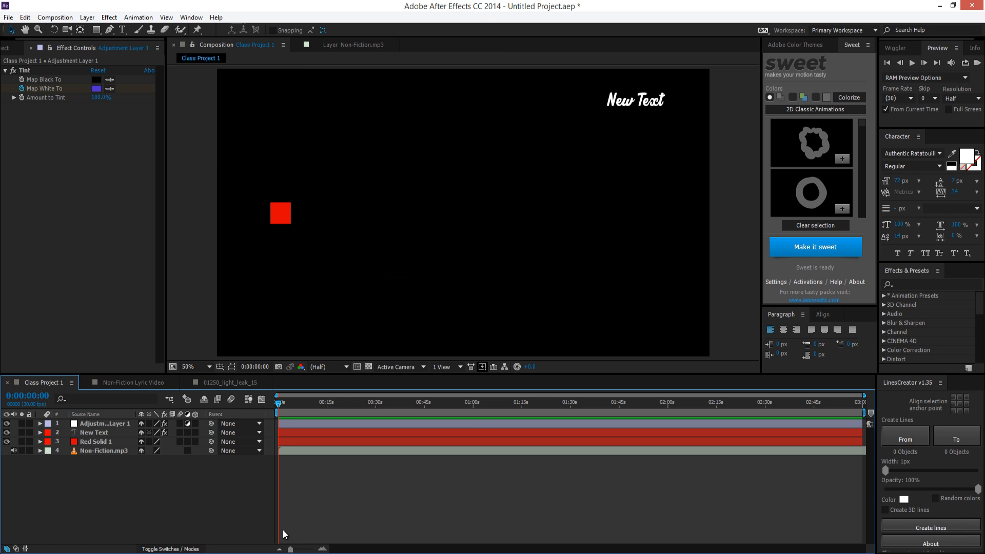
# - Show the first seconds of the timeline in detail, and play the animation from the start
pyautogui.click(322, 548)
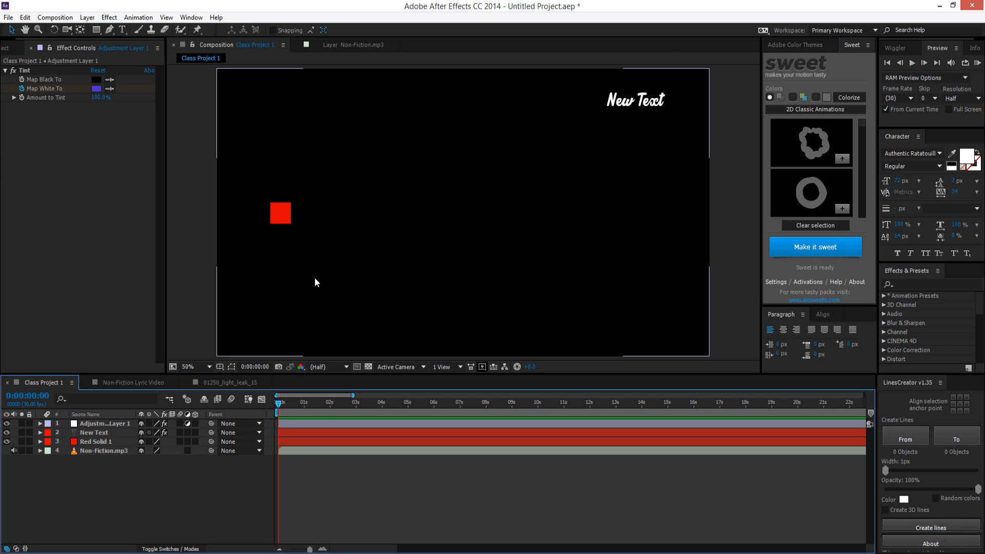
pyautogui.press('space')
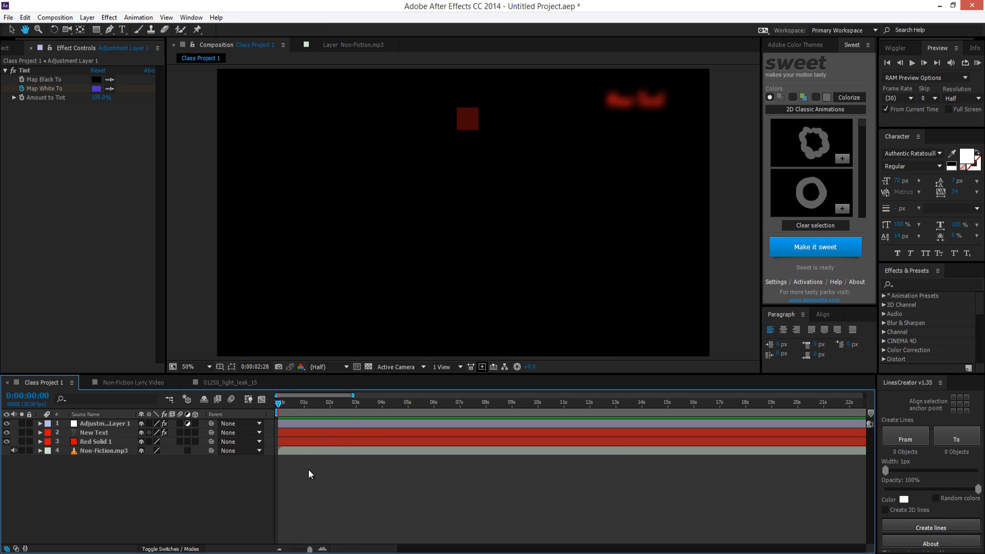
pyautogui.press('space')
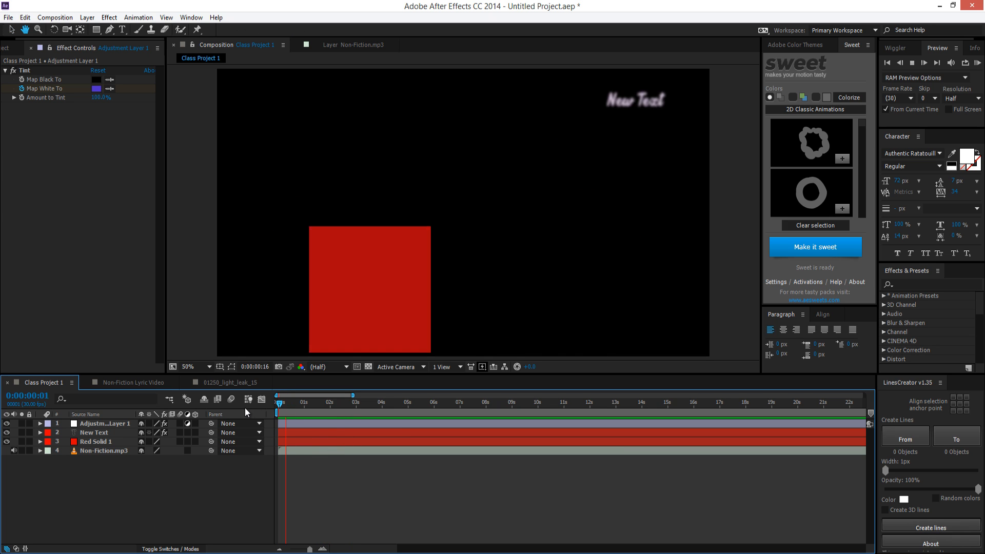
pyautogui.press('space')
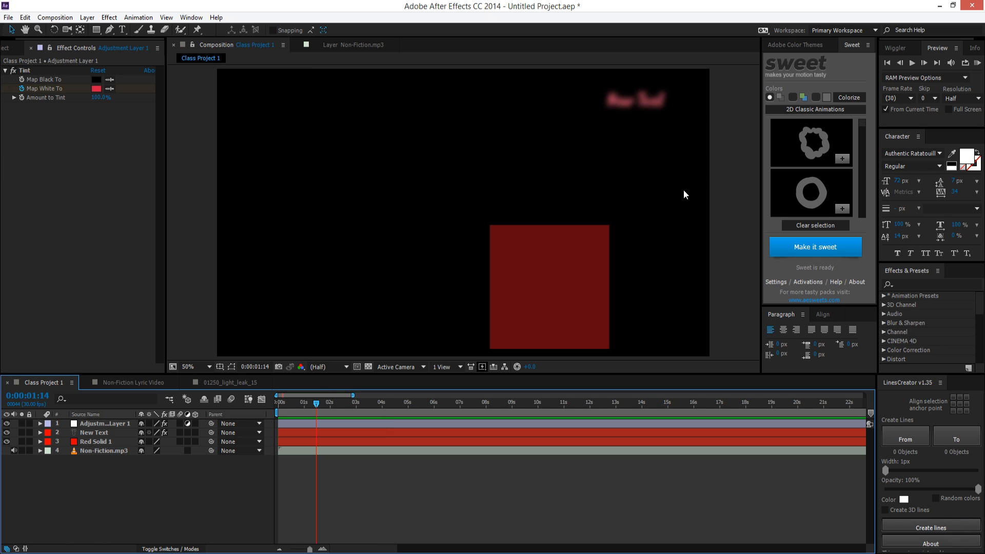
# - Move the current time to 0:00:00:08 and display the effect controls of the Red Solid 1 layer
pyautogui.click(285, 408)
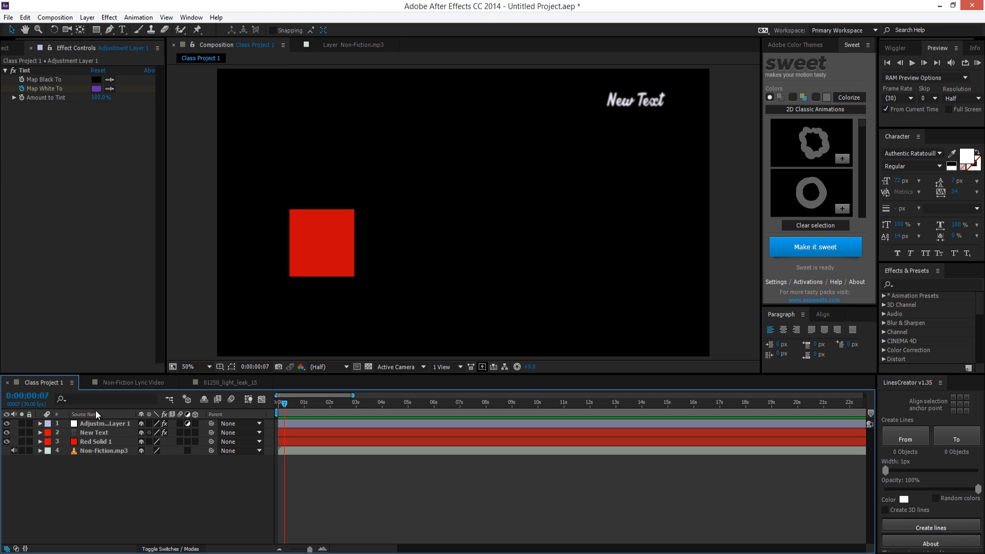
pyautogui.click(106, 433)
pyautogui.click(285, 401)
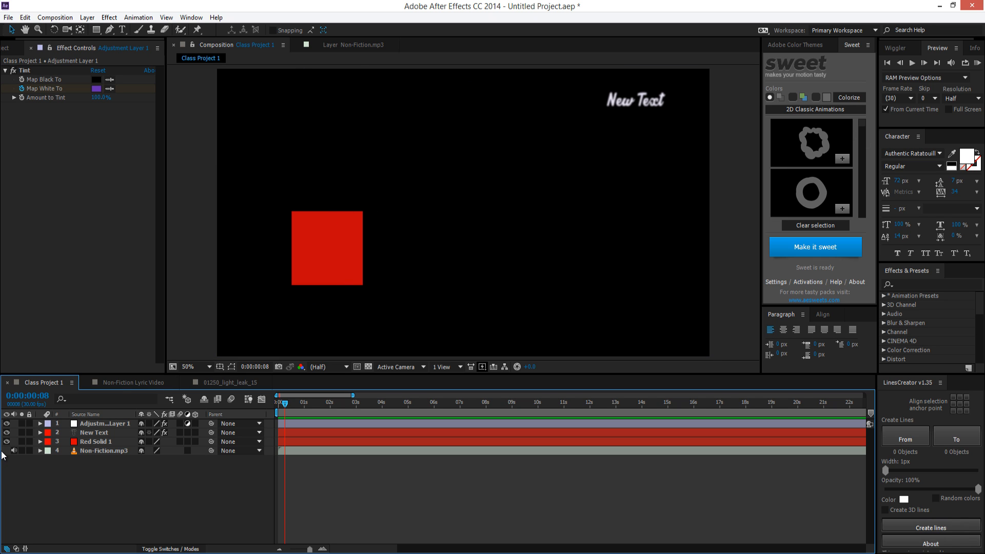
pyautogui.click(66, 440)
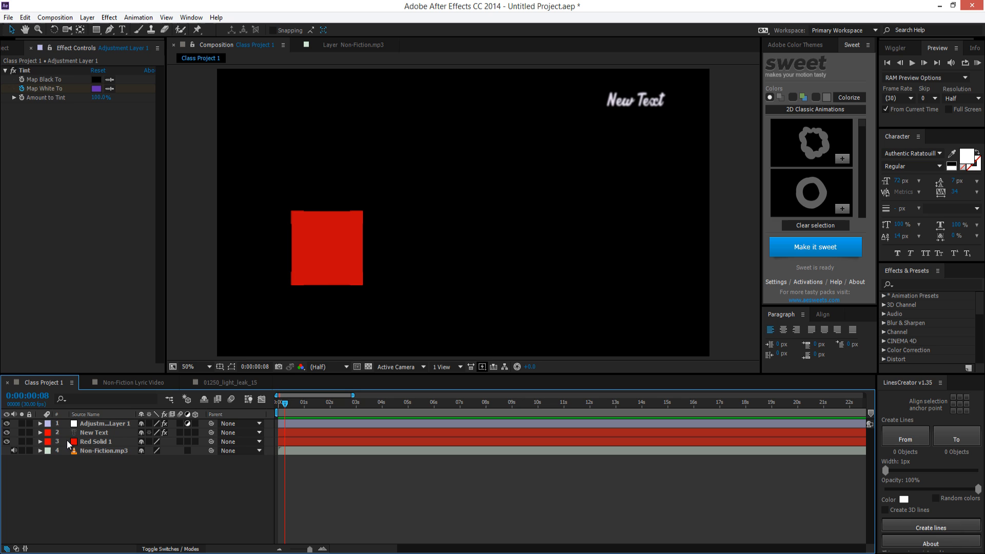
pyautogui.click(84, 501)
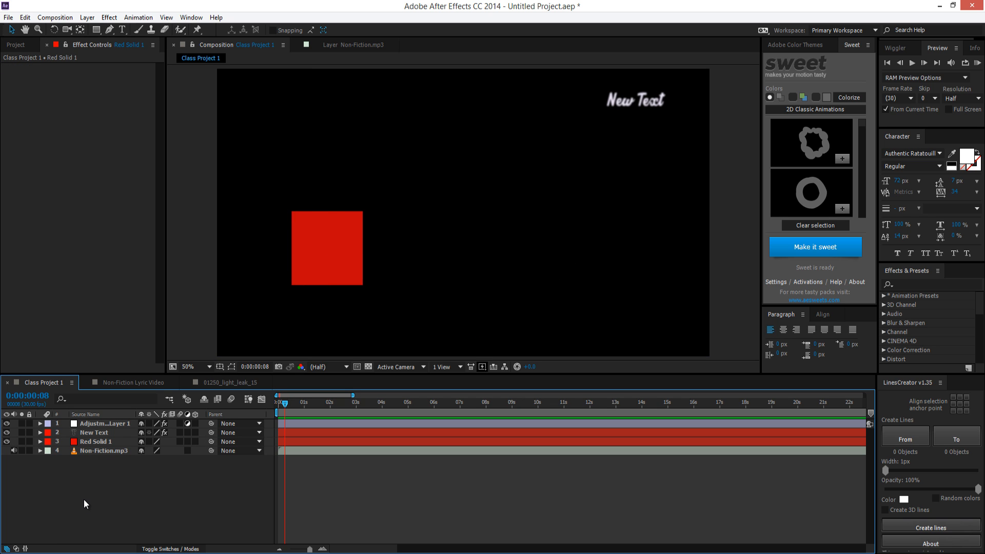
# - Hide the Red Solid 1, New Text and adjustment layers
pyautogui.click(7, 442)
pyautogui.click(7, 442)
pyautogui.click(6, 441)
pyautogui.click(7, 432)
pyautogui.click(6, 423)
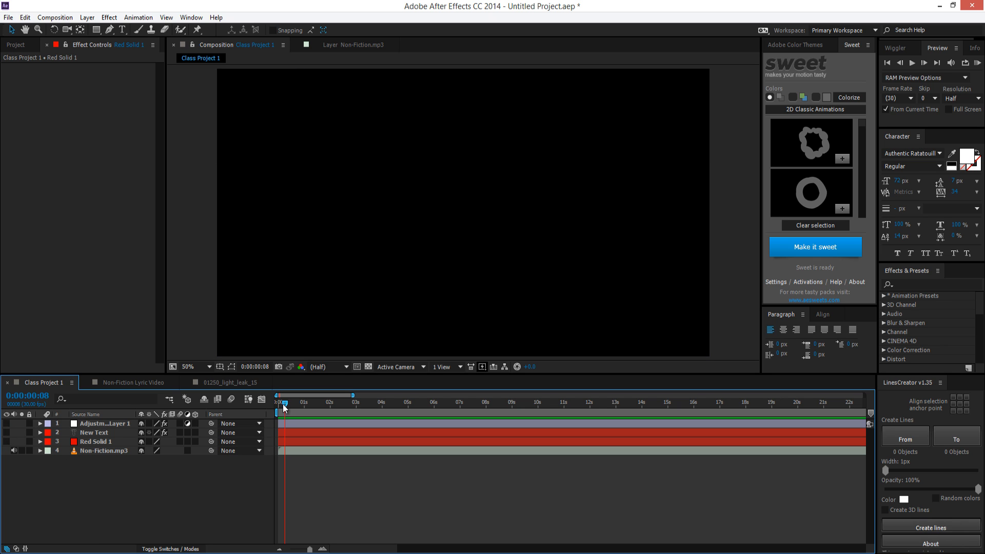
# - Make the New Text layer visible and shift it in time so it starts at 0:00:04:16
pyautogui.moveTo(287, 400); pyautogui.dragTo(392, 407)
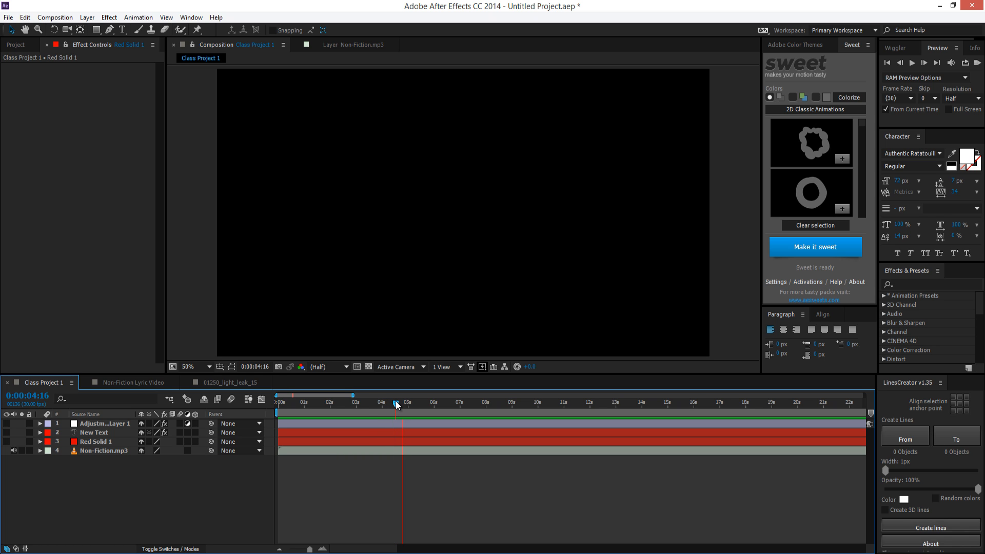
pyautogui.click(395, 433)
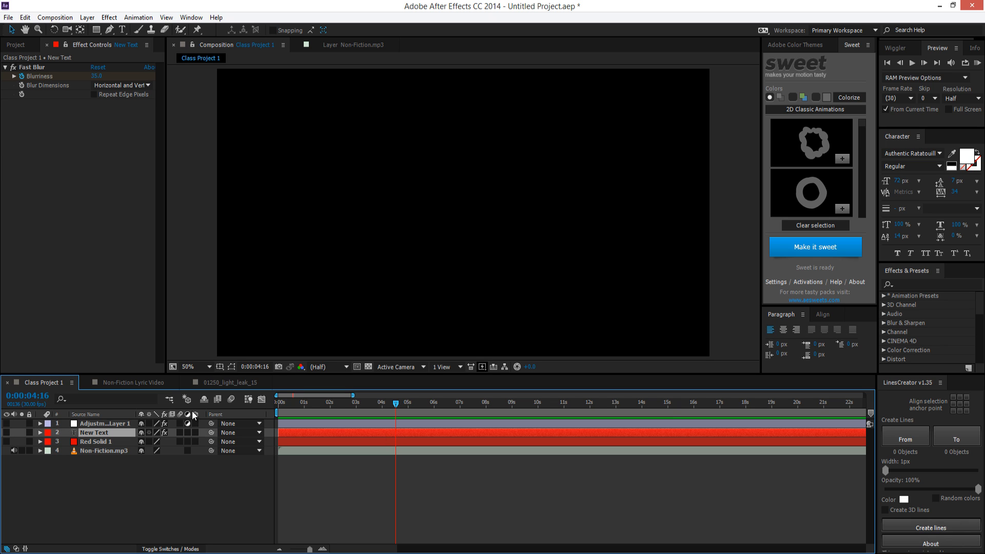
pyautogui.click(6, 432)
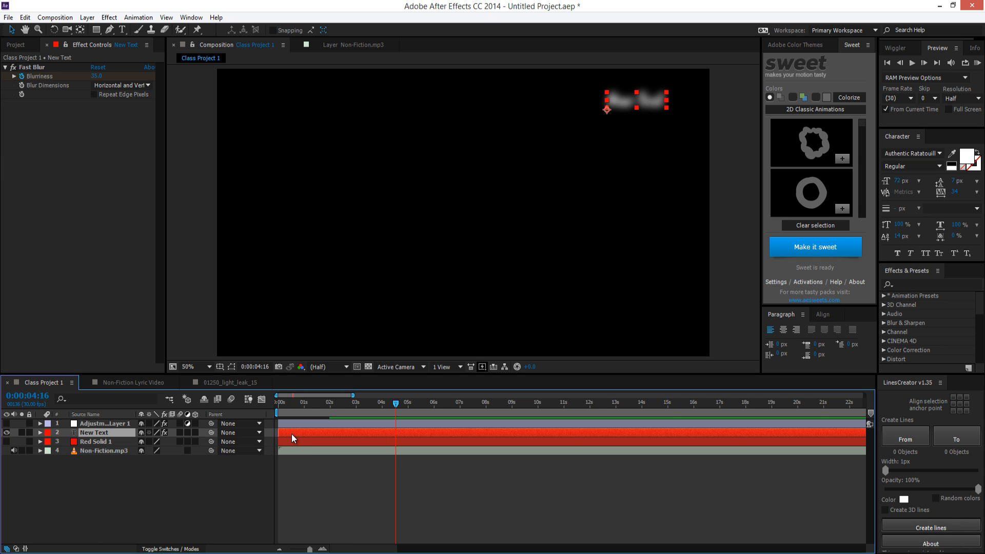
pyautogui.moveTo(298, 432); pyautogui.dragTo(412, 433)
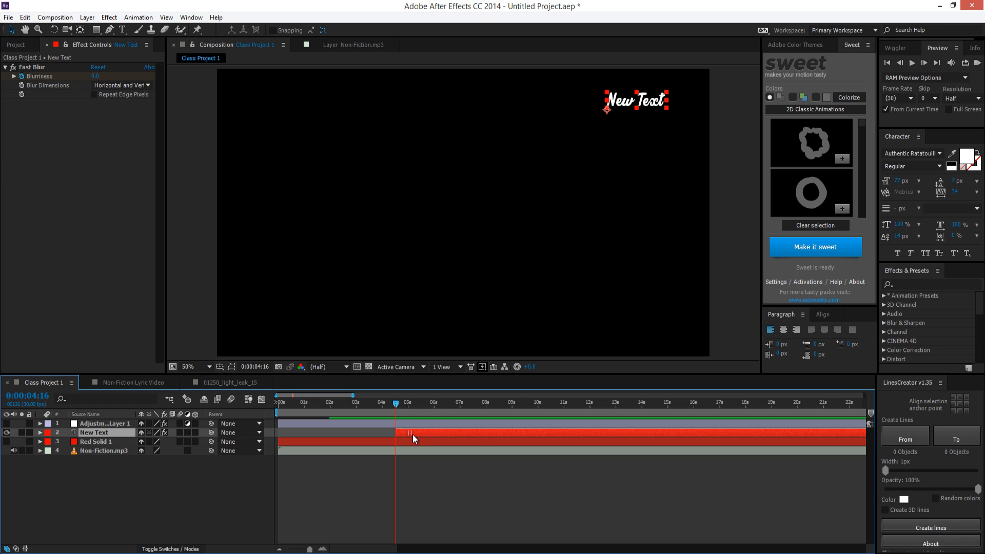
# - Replace the wording of the New Text layer with "Fiction" and move the text near the centre of the frame
pyautogui.doubleClick(635, 99)
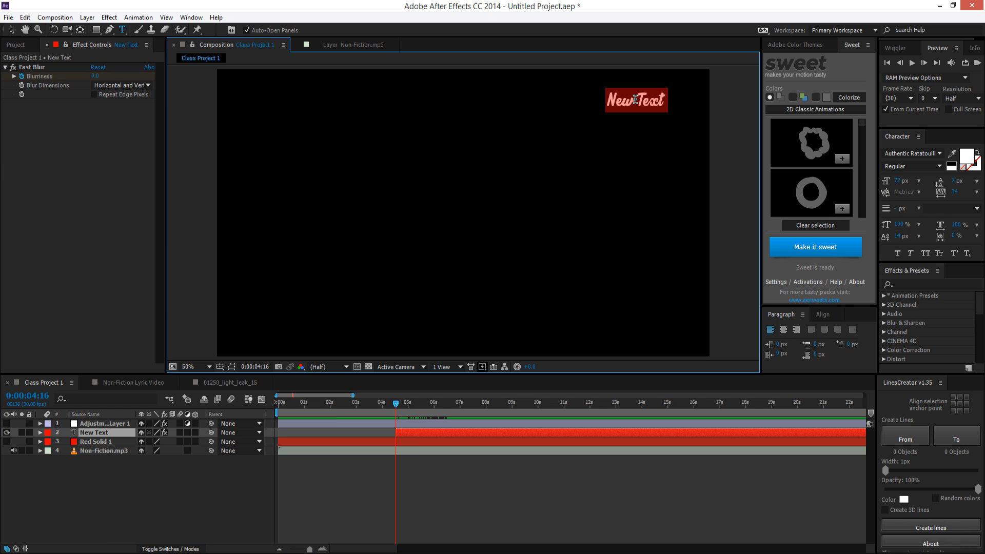
pyautogui.write('Fiction')
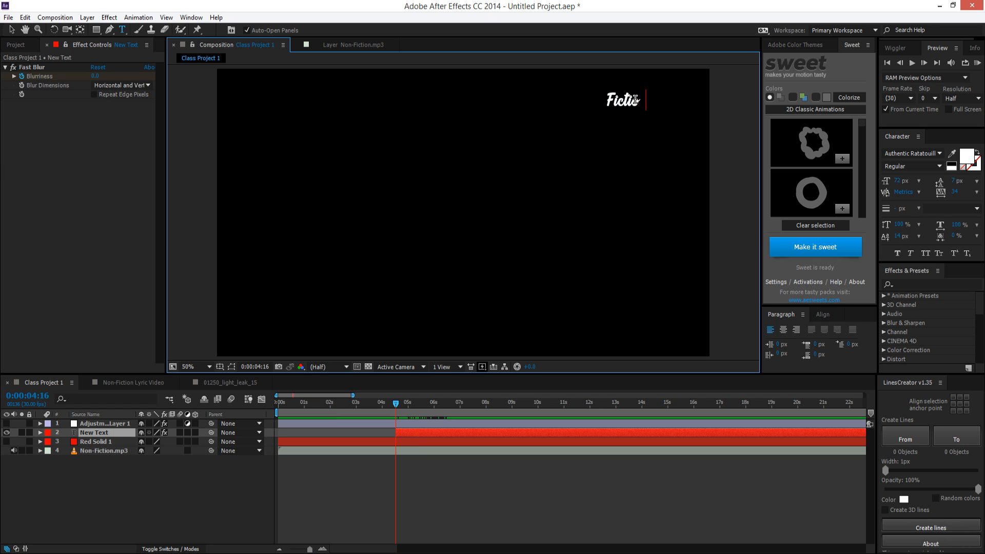
pyautogui.click(407, 473)
pyautogui.click(412, 434)
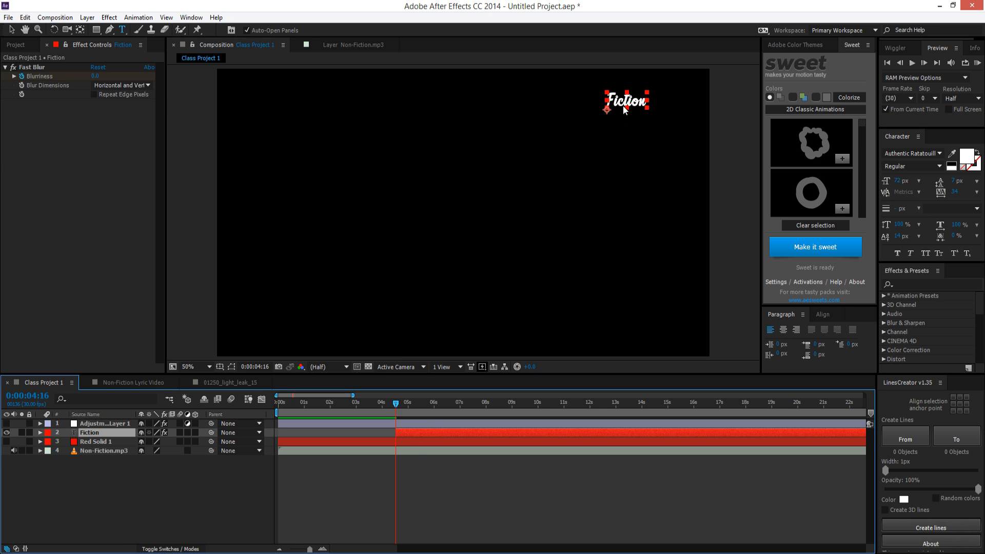
pyautogui.press('v')
pyautogui.moveTo(624, 109); pyautogui.dragTo(434, 202)
pyautogui.click(384, 459)
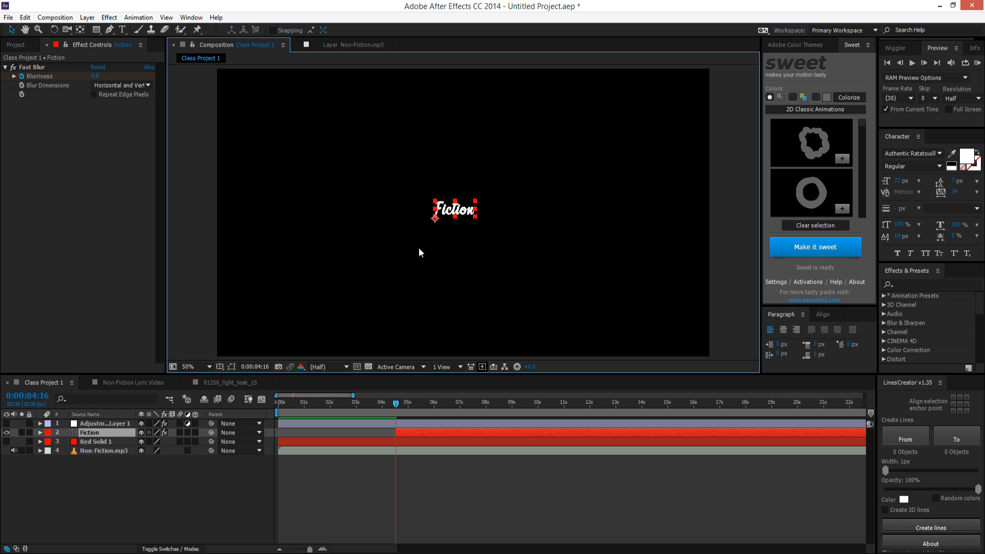
# - Run a RAM preview of the composition with sound from 0:00:00:00
pyautogui.click(342, 515)
pyautogui.click(277, 403)
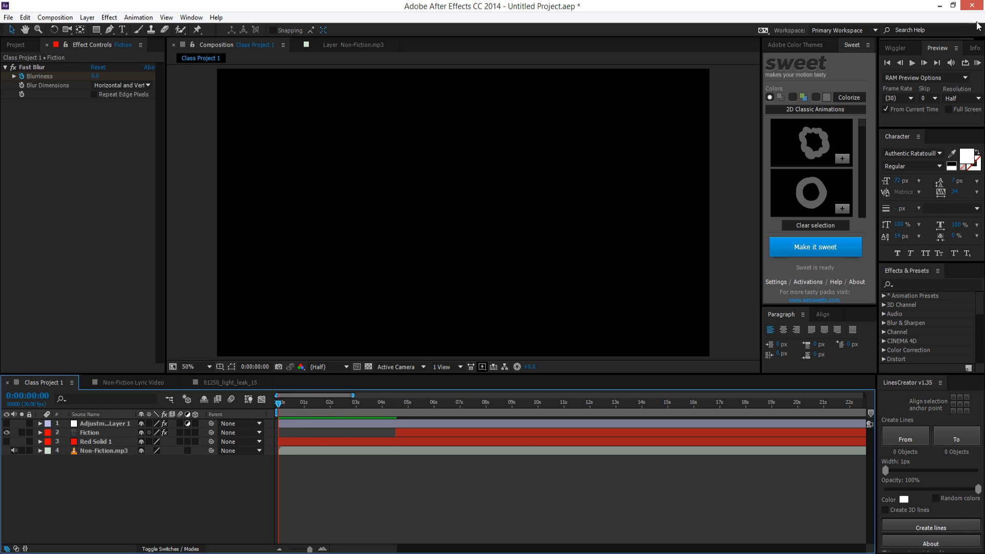
pyautogui.click(977, 63)
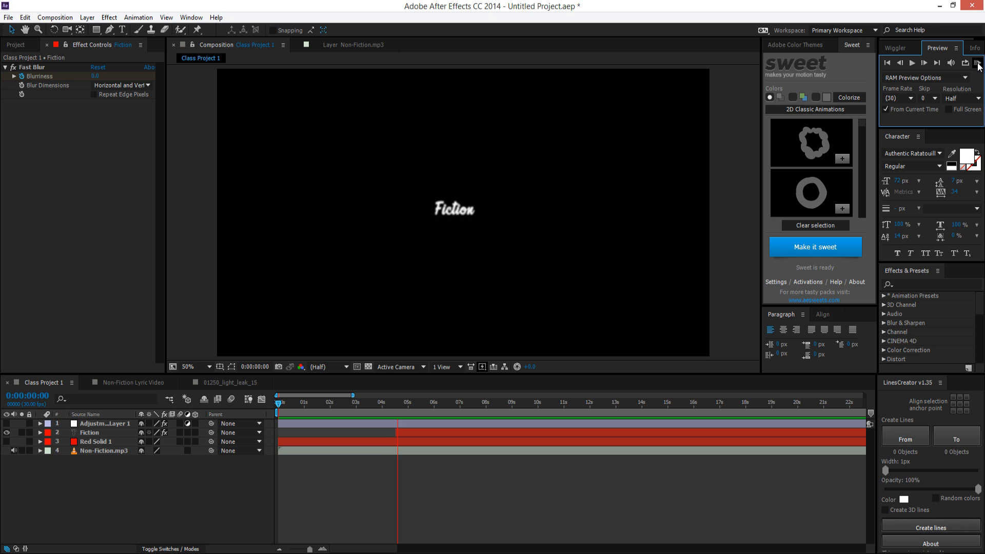
# - Scrub frame by frame from 0:00:04:13 to 0:00:04:21 to examine how the Fiction text comes in
pyautogui.click(393, 403)
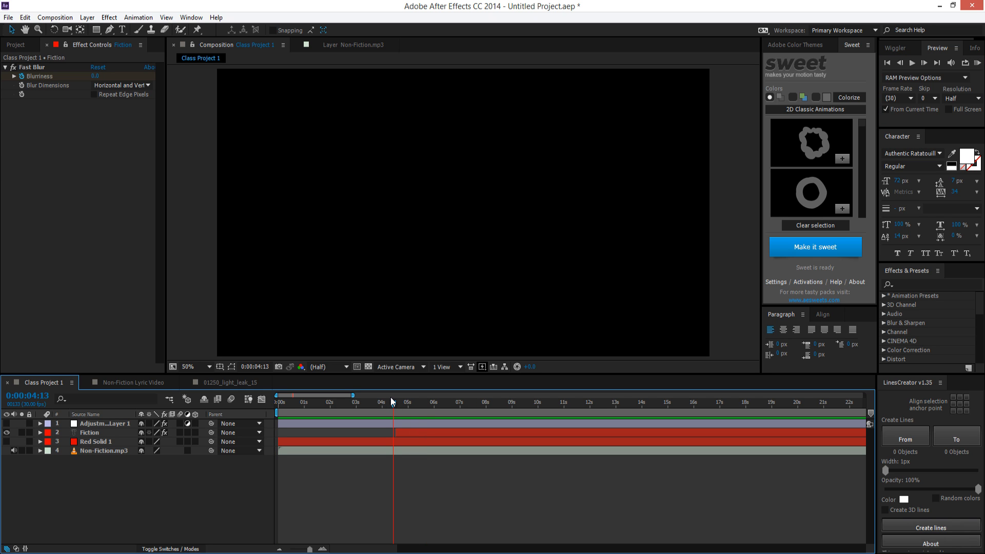
pyautogui.click(322, 548)
pyautogui.click(322, 549)
pyautogui.click(322, 548)
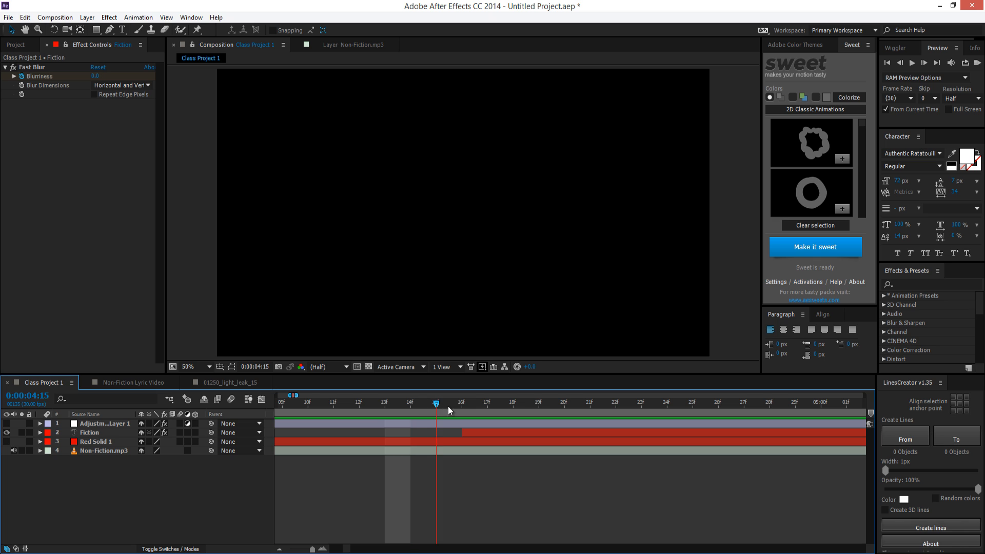
pyautogui.moveTo(448, 406); pyautogui.dragTo(477, 407)
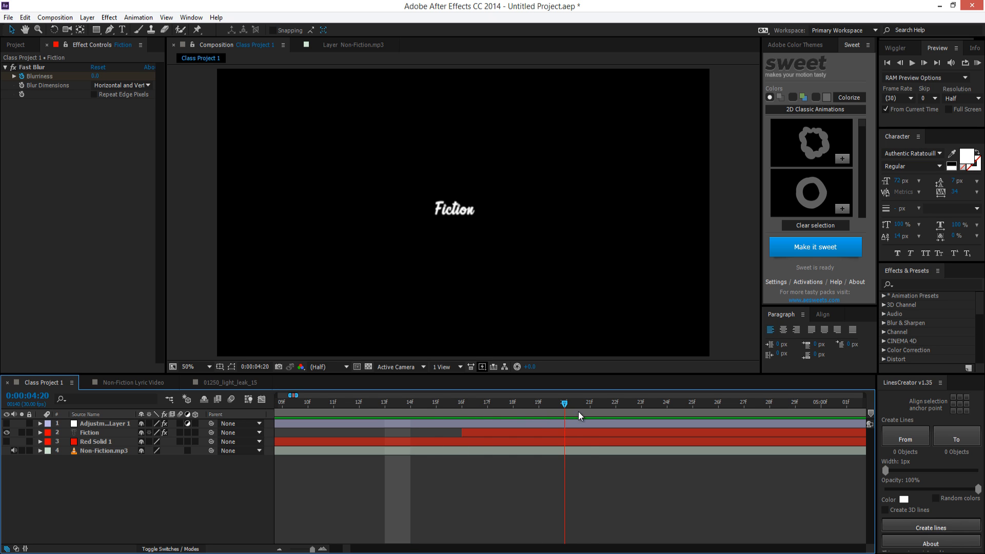
pyautogui.moveTo(578, 412); pyautogui.dragTo(600, 414)
pyautogui.click(278, 549)
pyautogui.click(279, 549)
pyautogui.click(278, 549)
pyautogui.click(279, 548)
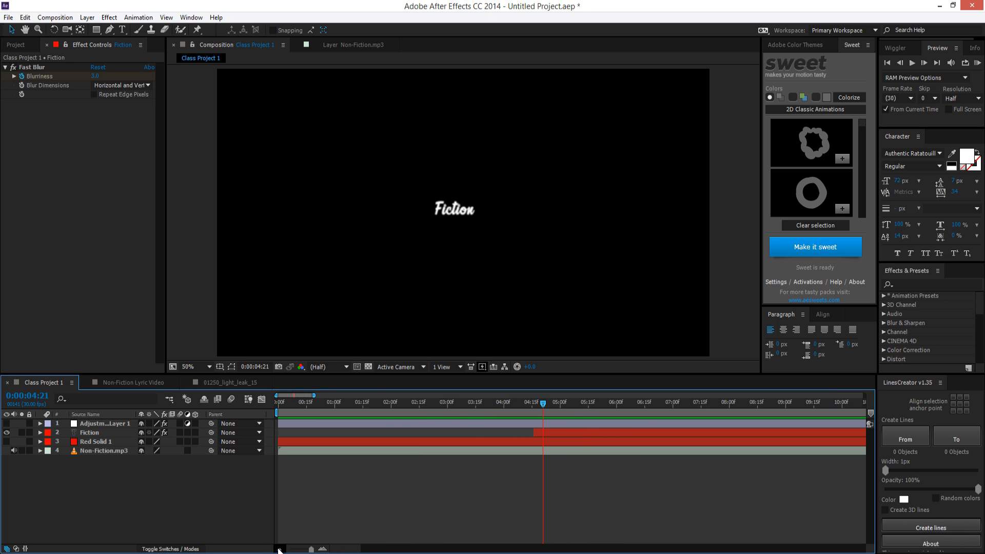
pyautogui.click(278, 549)
pyautogui.click(279, 549)
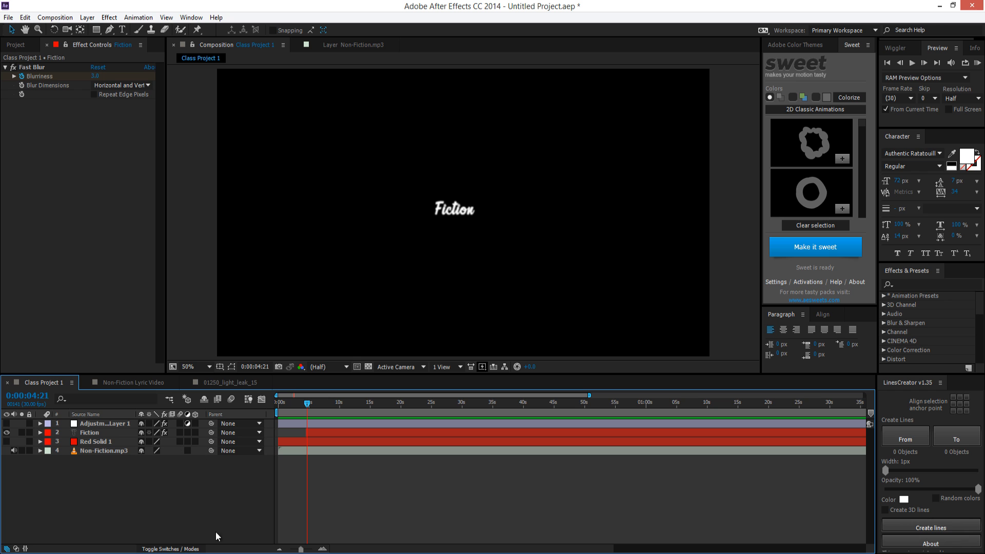
# - Save the project to the Desktop as New Project
pyautogui.click(8, 17)
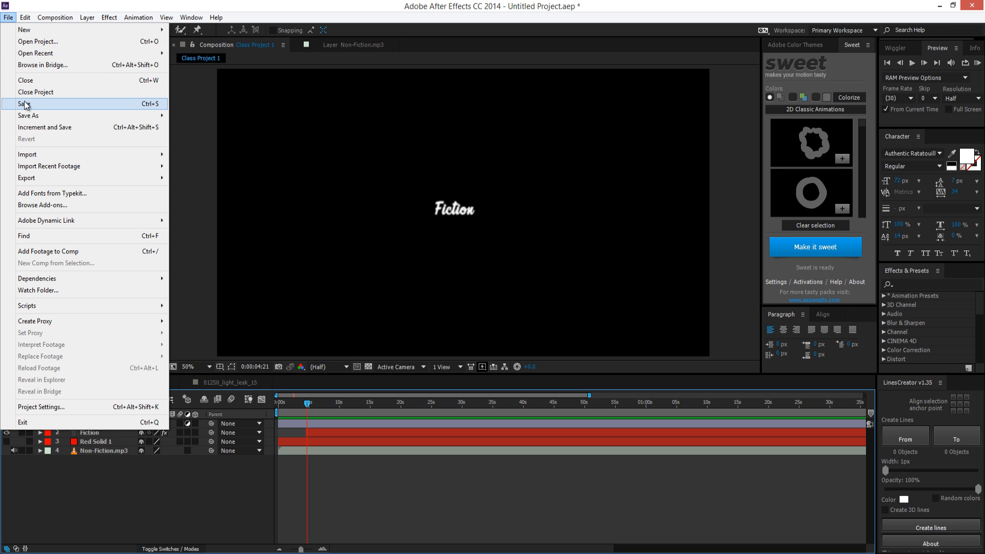
pyautogui.click(24, 105)
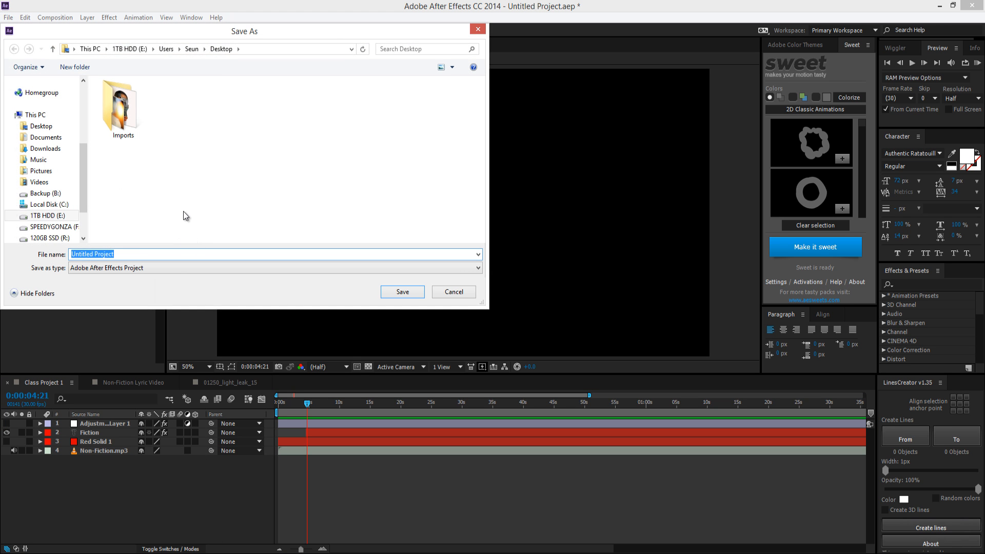
pyautogui.write('New Project')
pyautogui.click(412, 293)
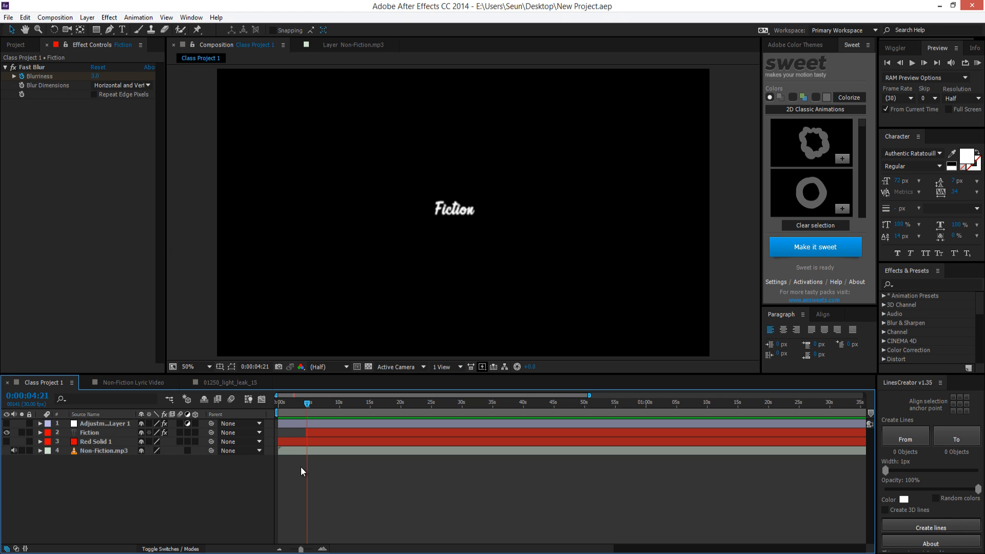
pyautogui.click(279, 550)
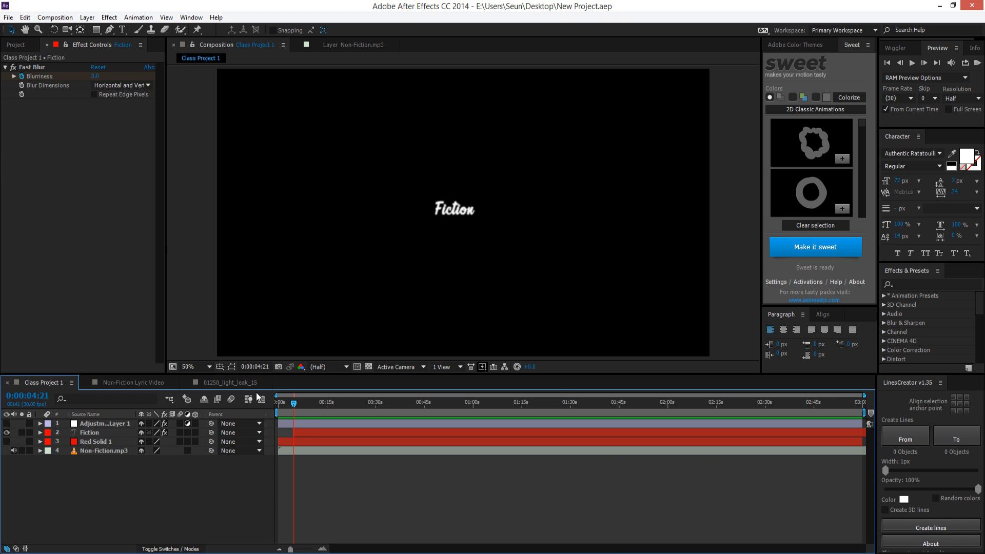